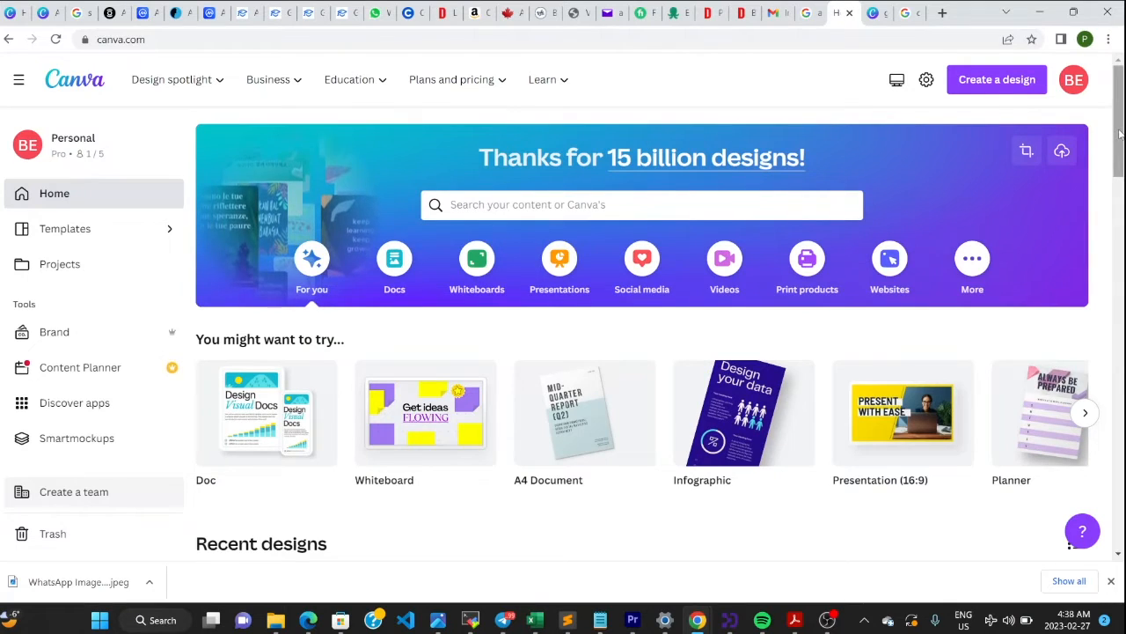
scroll(279, 202, "up", 2)
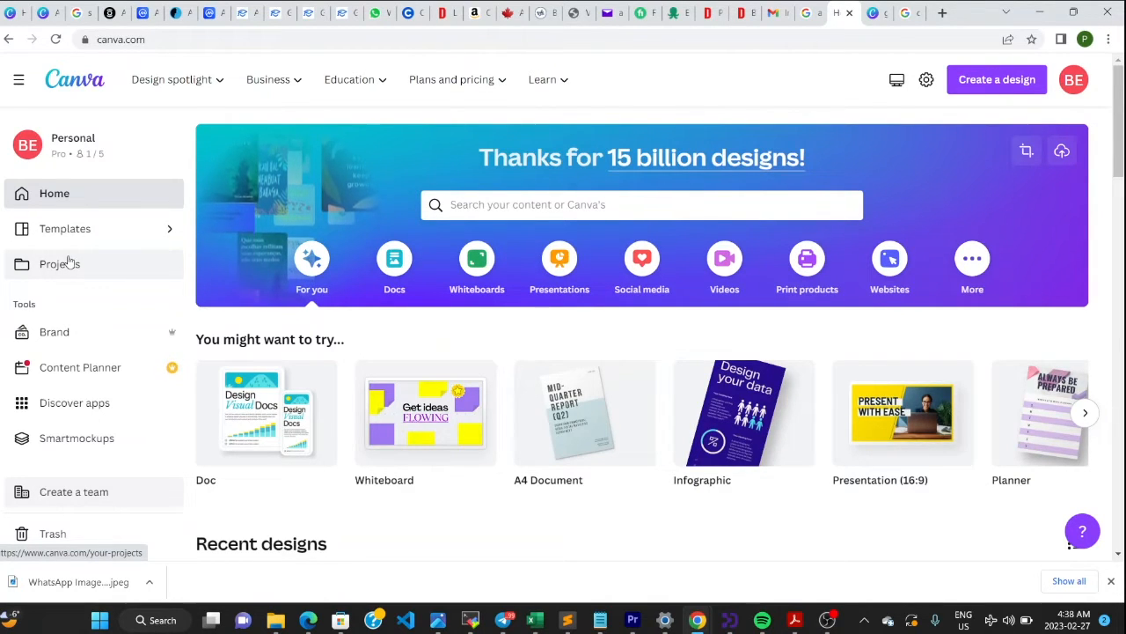
scroll(68, 261, "down", 1)
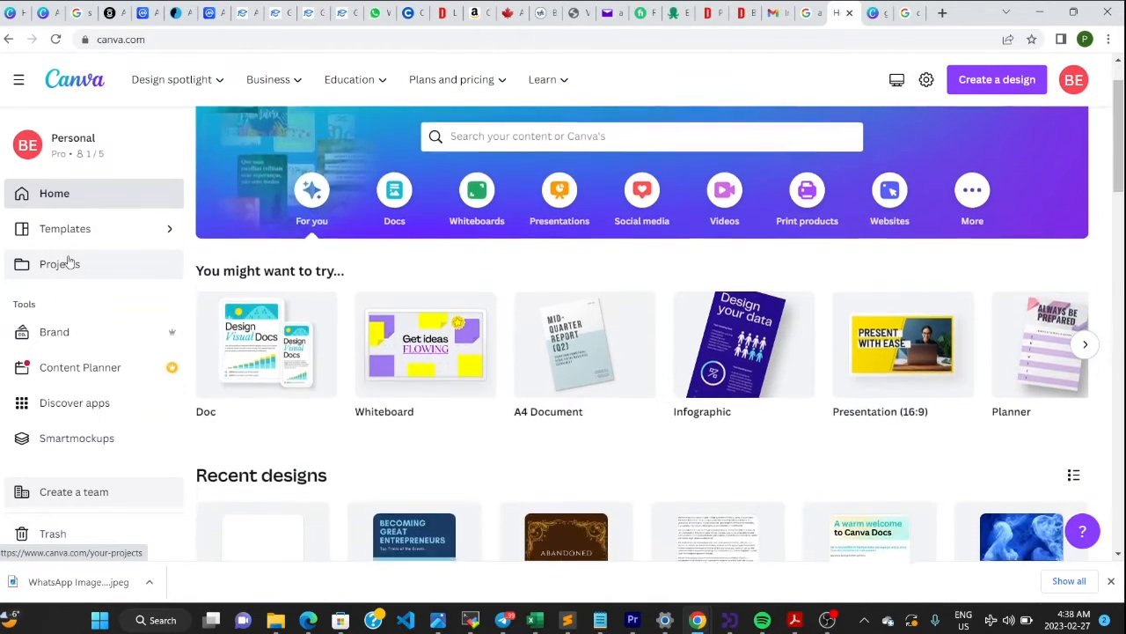
scroll(69, 262, "up", 1)
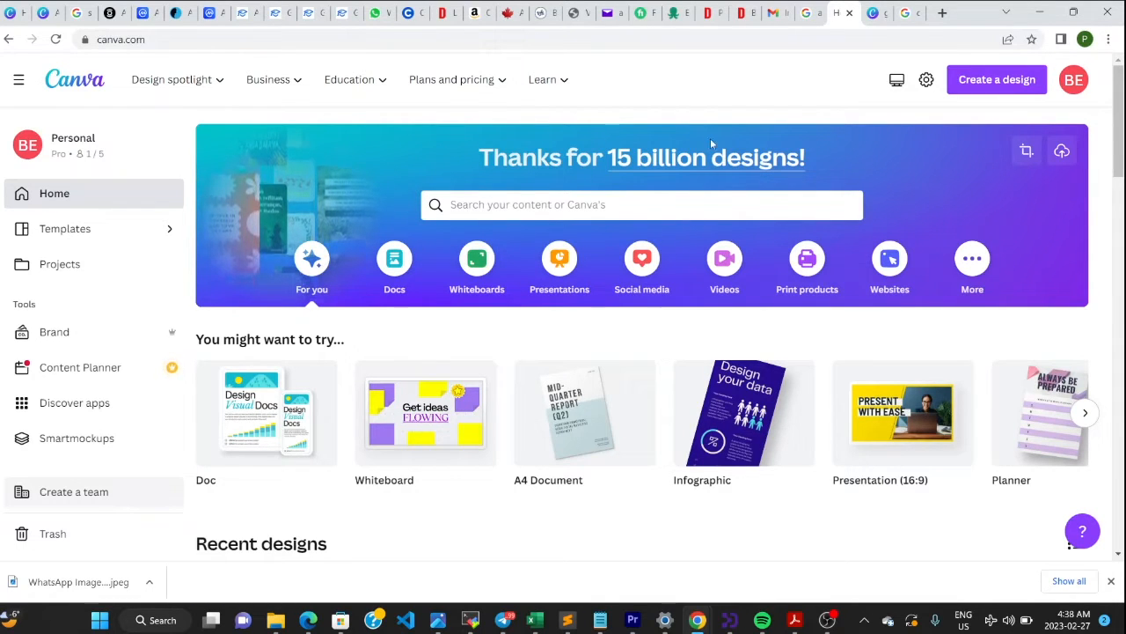
scroll(787, 293, "down", 1)
scroll(788, 296, "up", 1)
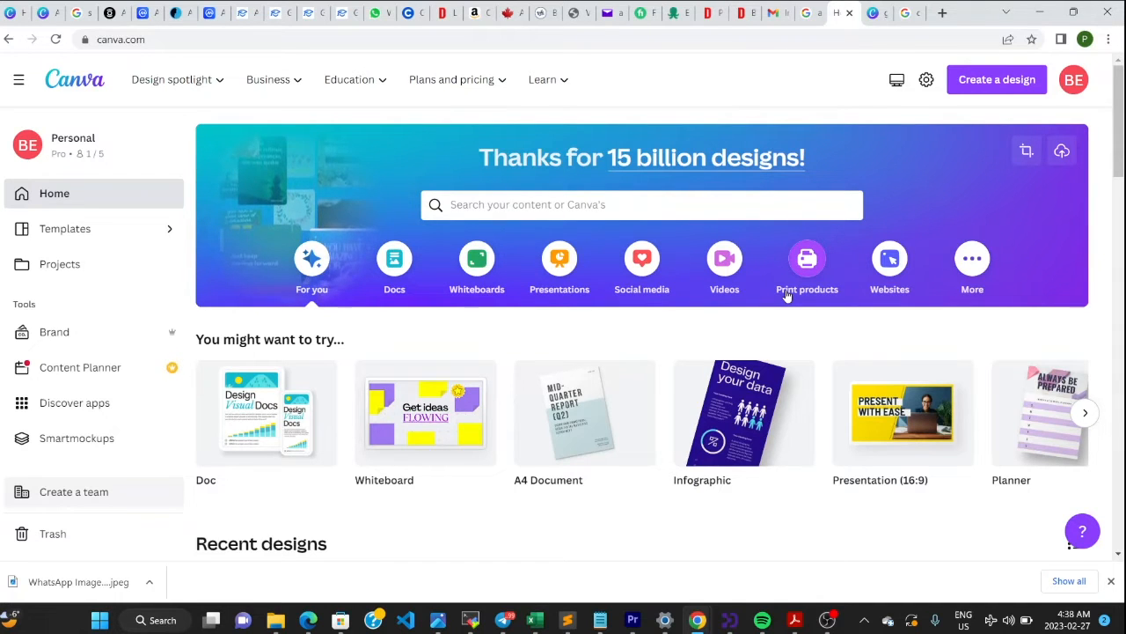
scroll(787, 296, "down", 1)
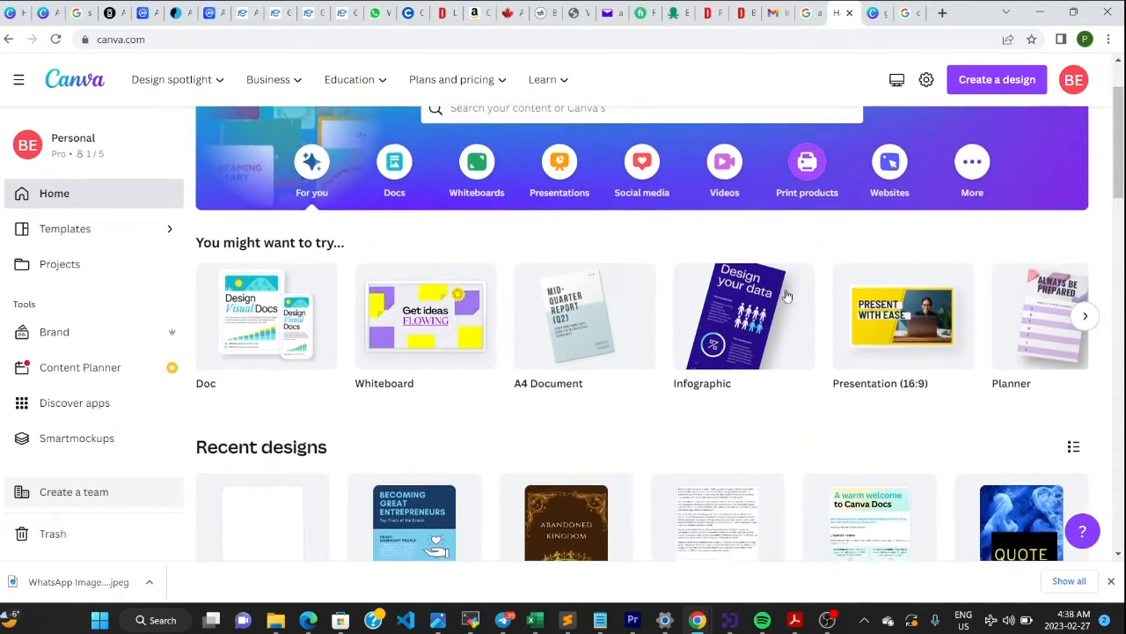
scroll(786, 295, "up", 1)
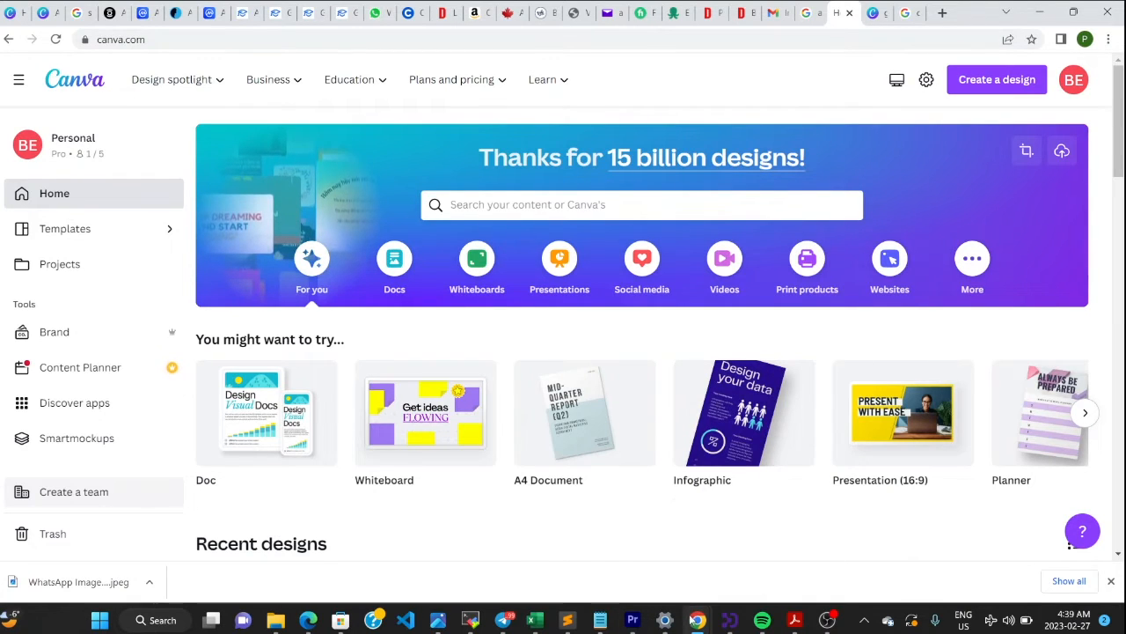
Switch to the incognito Chrome window and search Google for "canva" in a new tab.
mouse_move(695, 621)
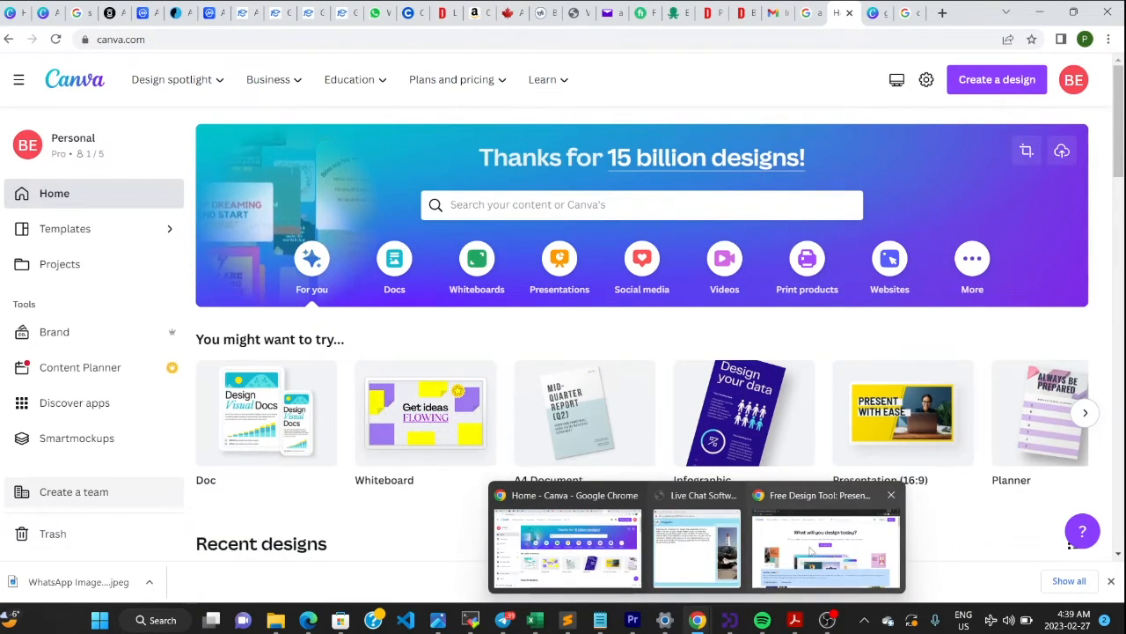
left_click(825, 546)
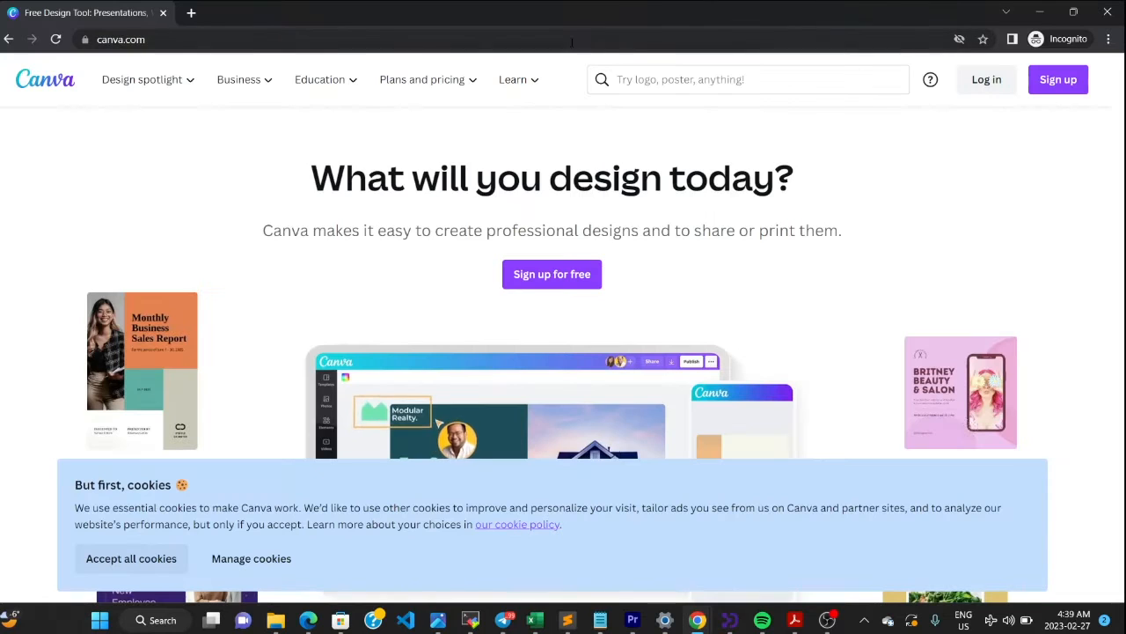
left_click(191, 13)
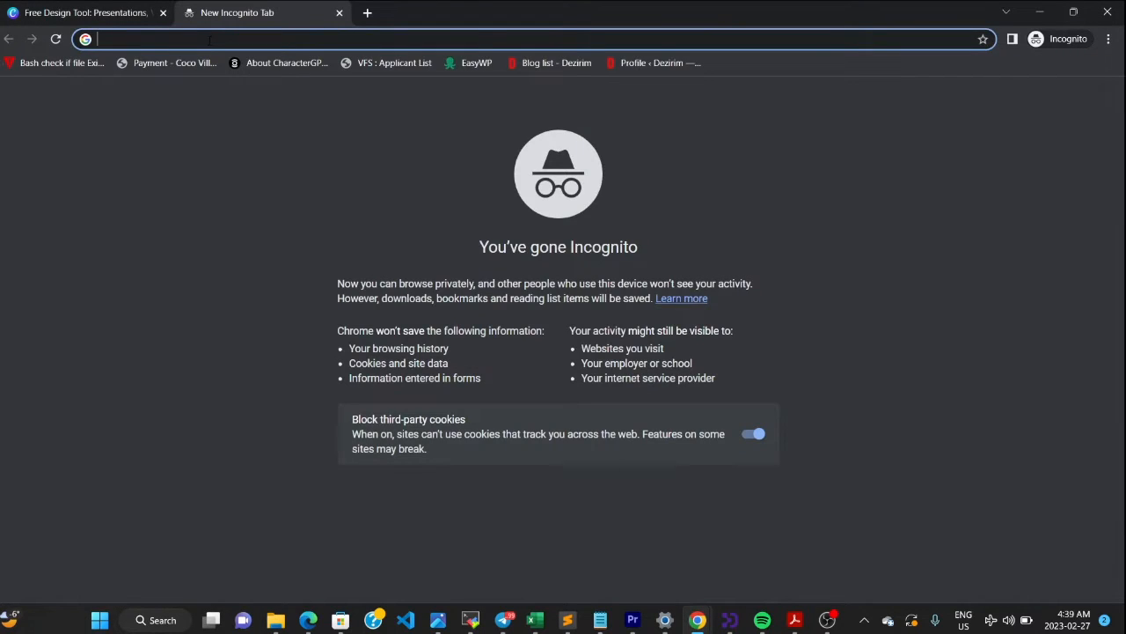
type("can")
key("BackSpace")
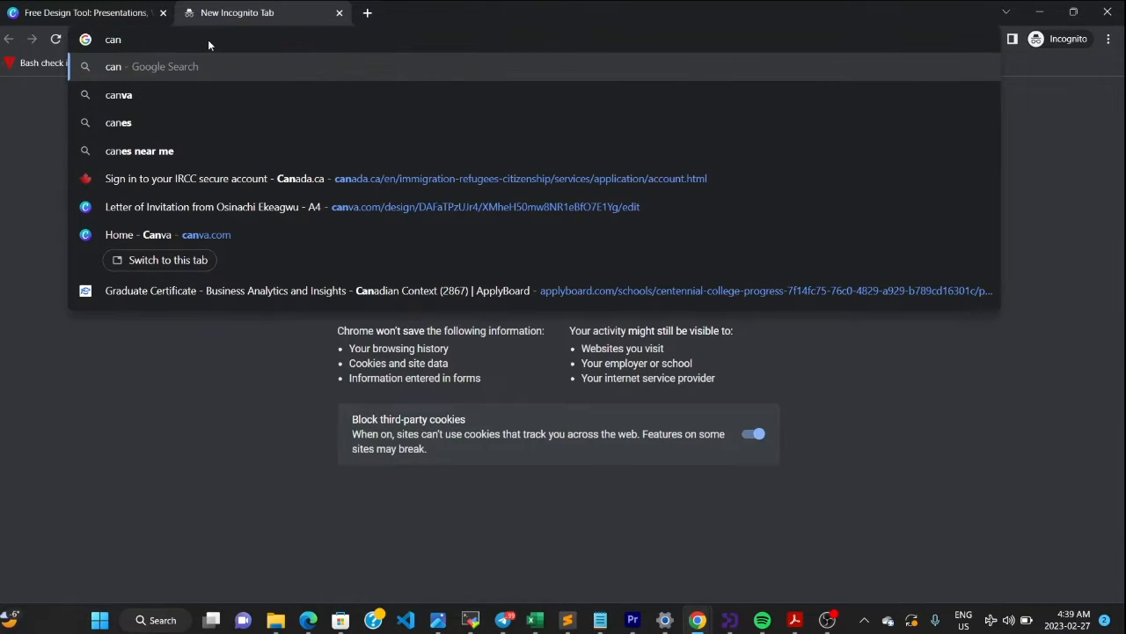
type("va")
key("BackSpace")
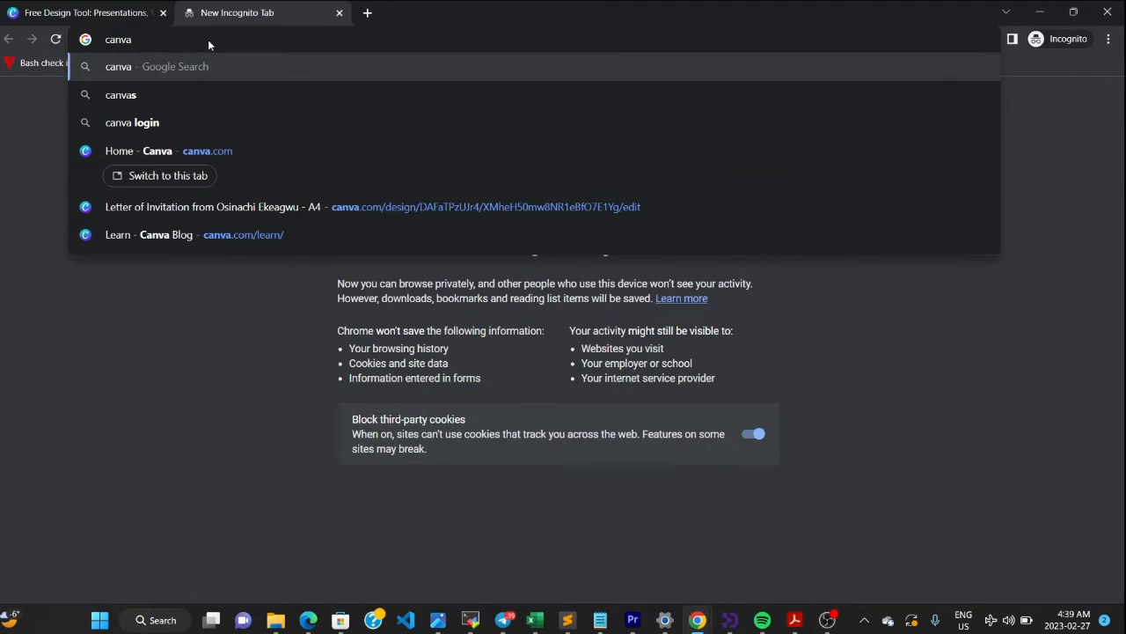
key("Return")
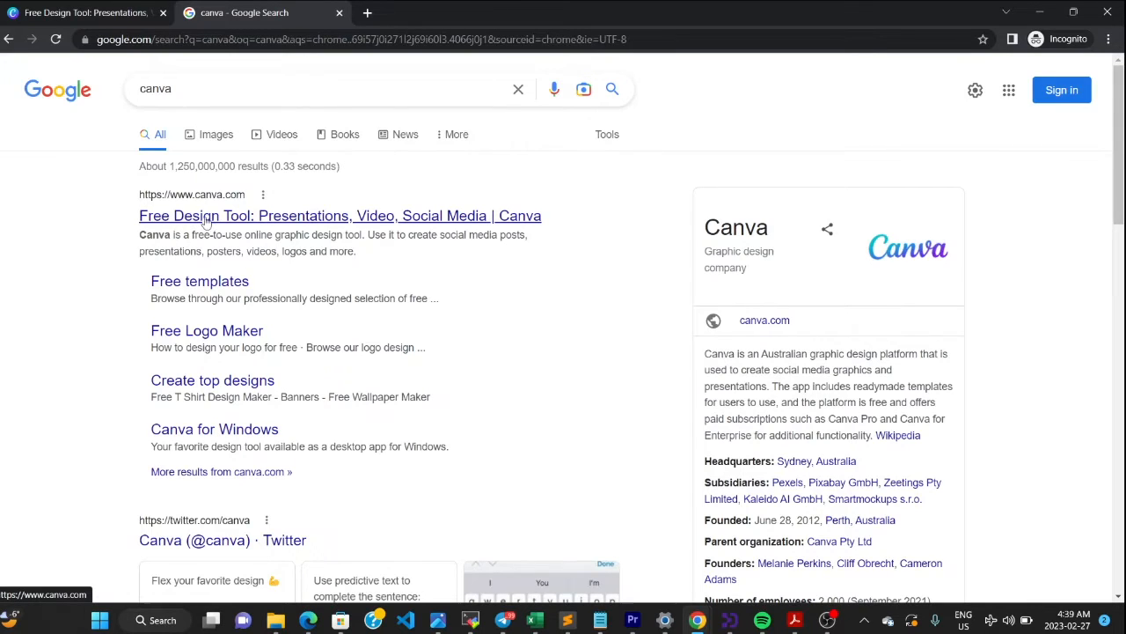
Open the official Canva website from the search results and accept all cookies.
left_click(314, 216)
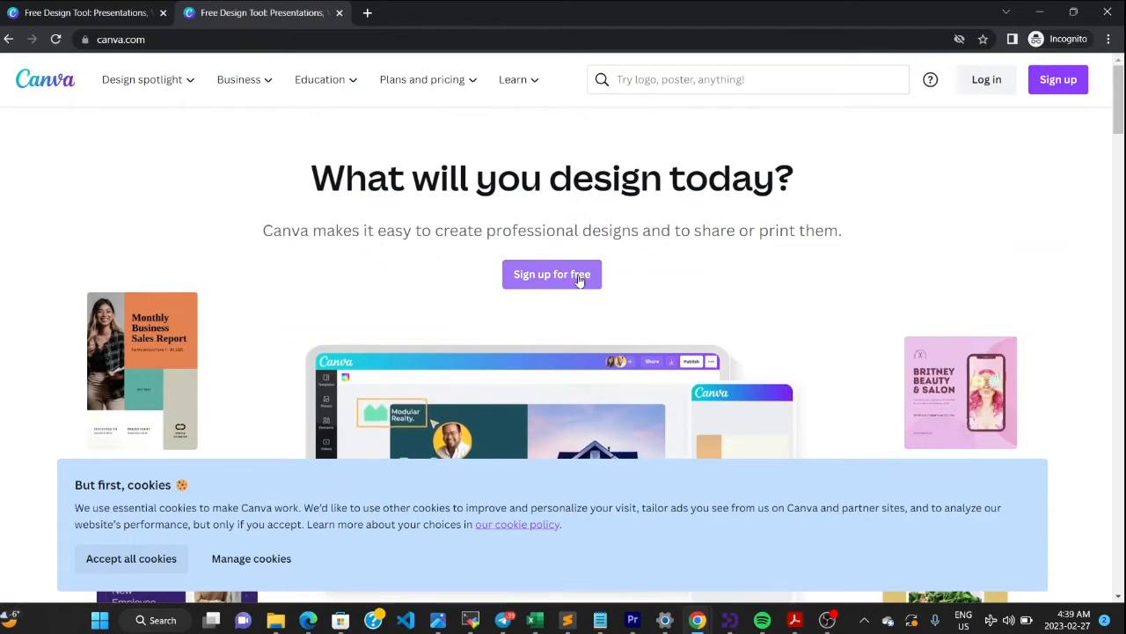
left_click(118, 557)
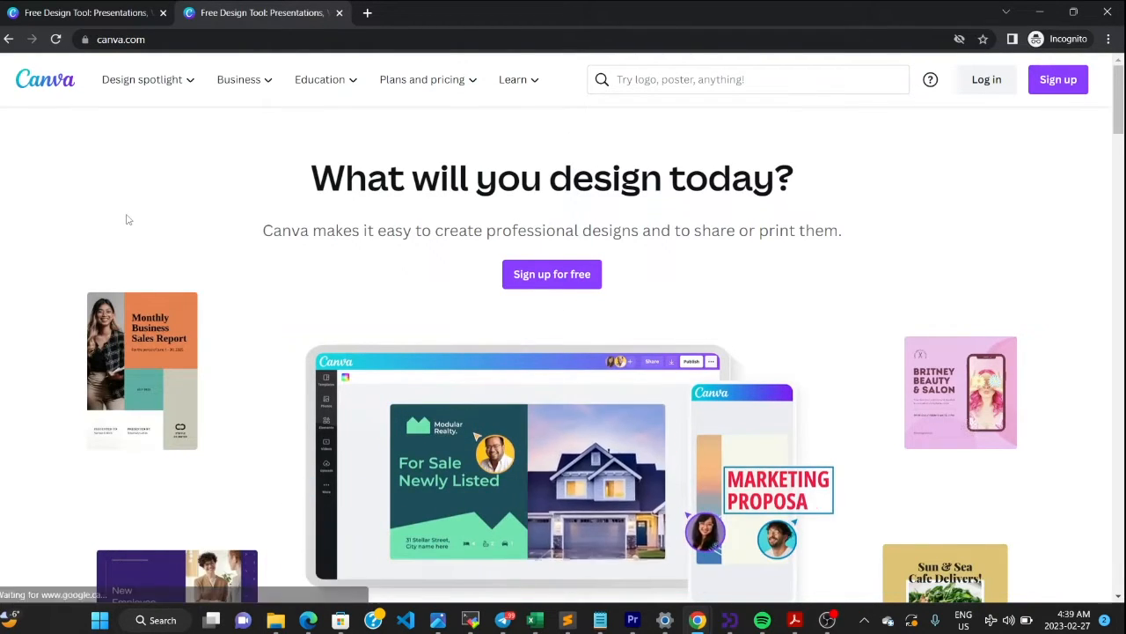
scroll(128, 224, "down", 2)
scroll(125, 218, "up", 2)
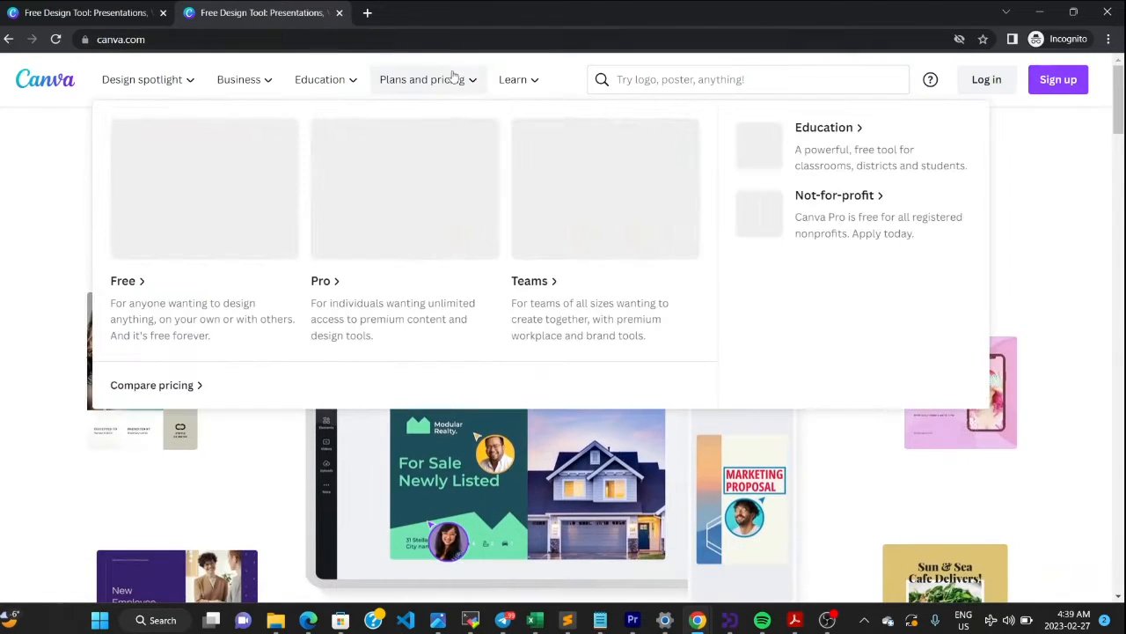
Open Canva's pricing comparison and examine the prices and features of the Free, Pro and Teams plans.
left_click(460, 85)
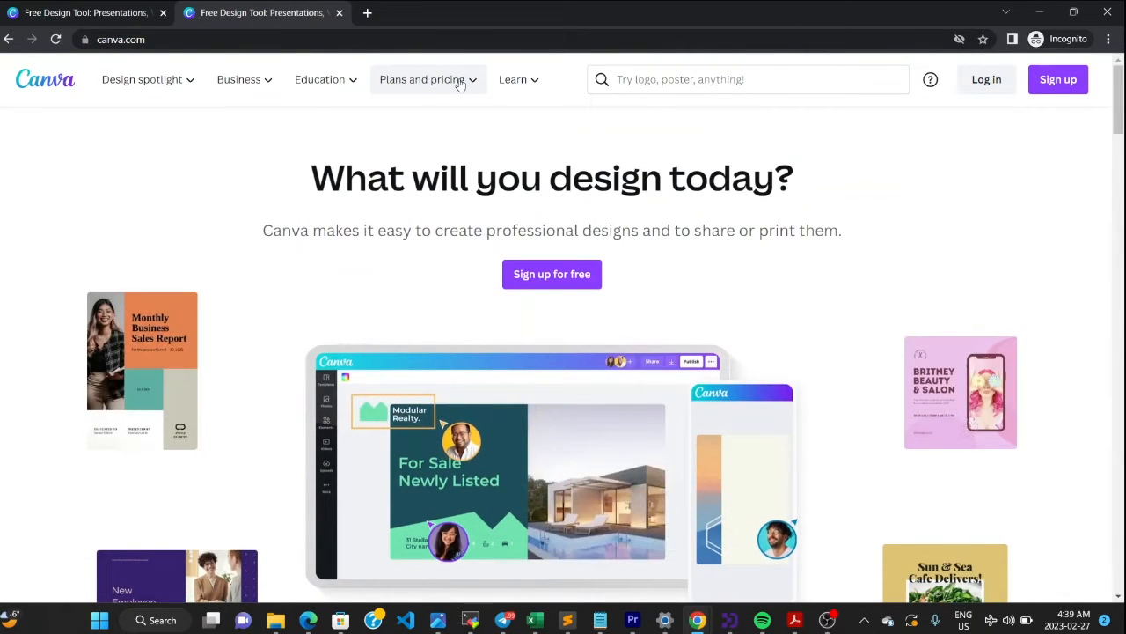
left_click(460, 85)
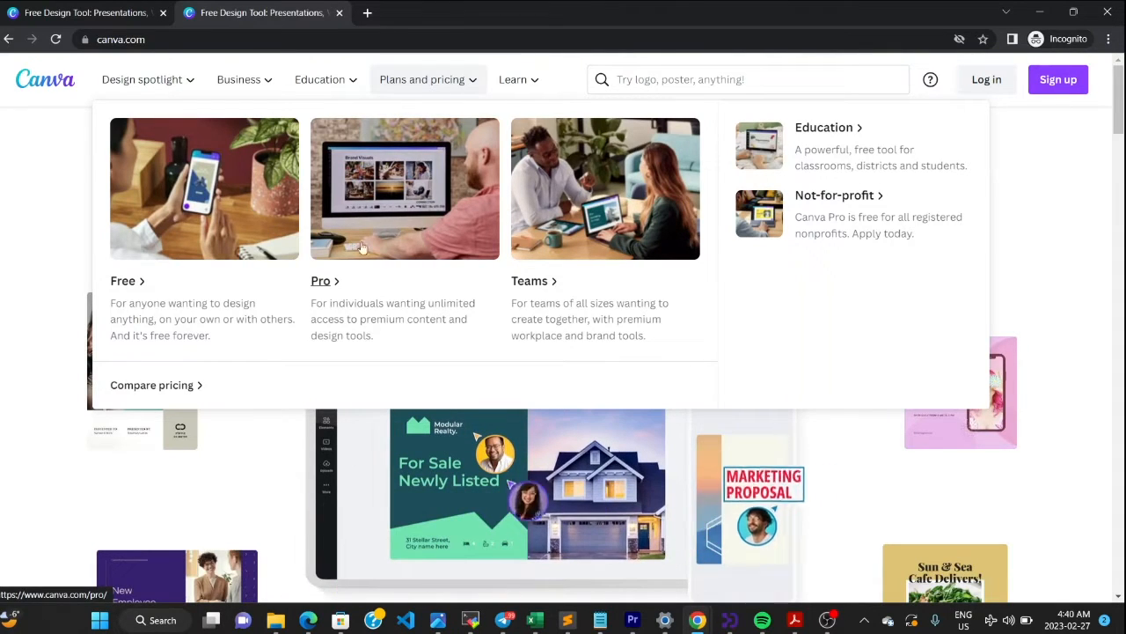
left_click(153, 396)
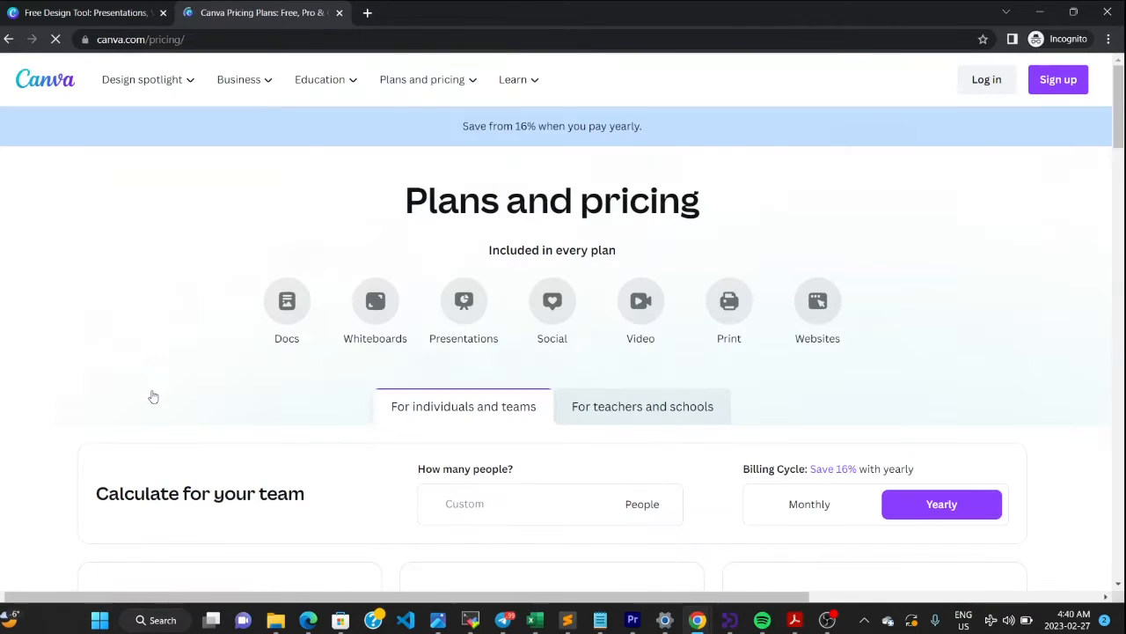
scroll(191, 342, "down", 5)
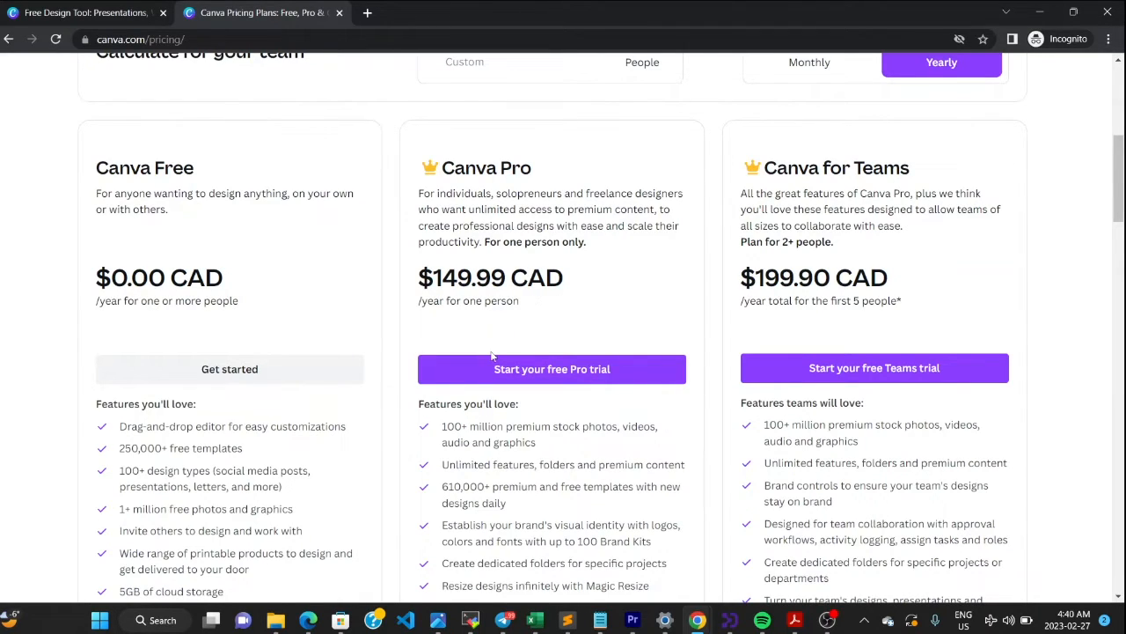
scroll(492, 356, "down", 8)
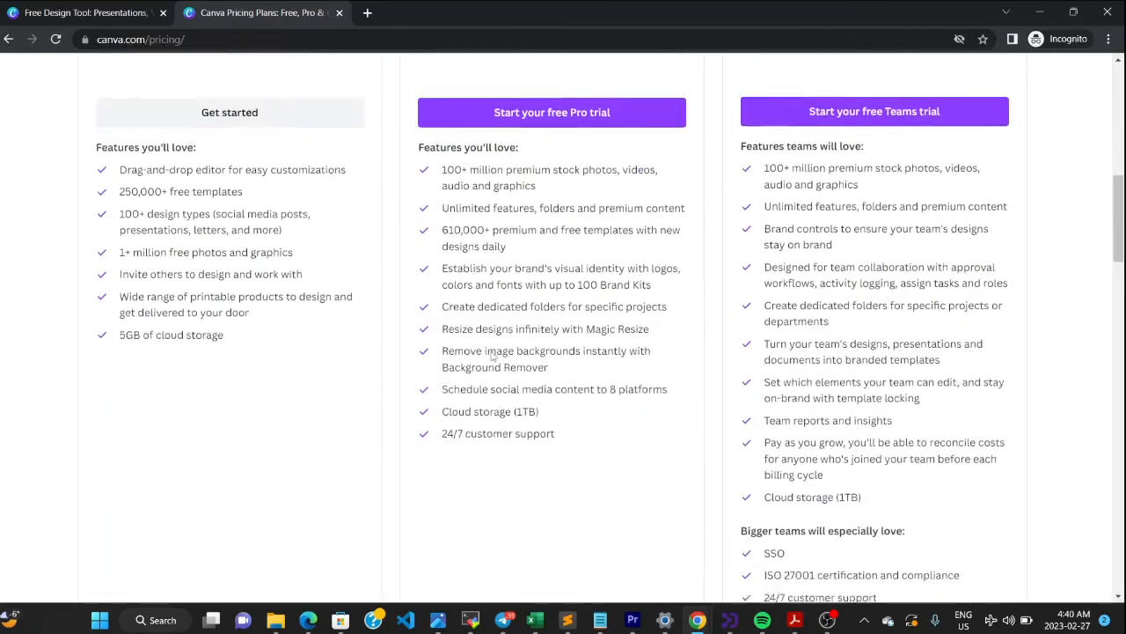
scroll(492, 355, "up", 5)
scroll(492, 355, "up", 8)
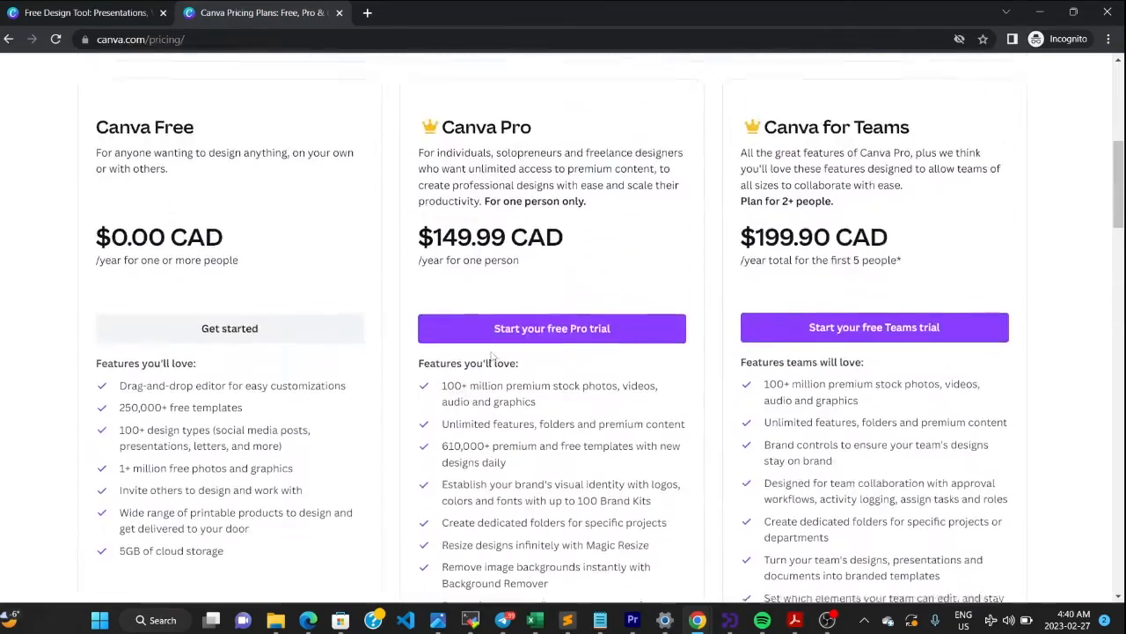
scroll(492, 352, "down", 3)
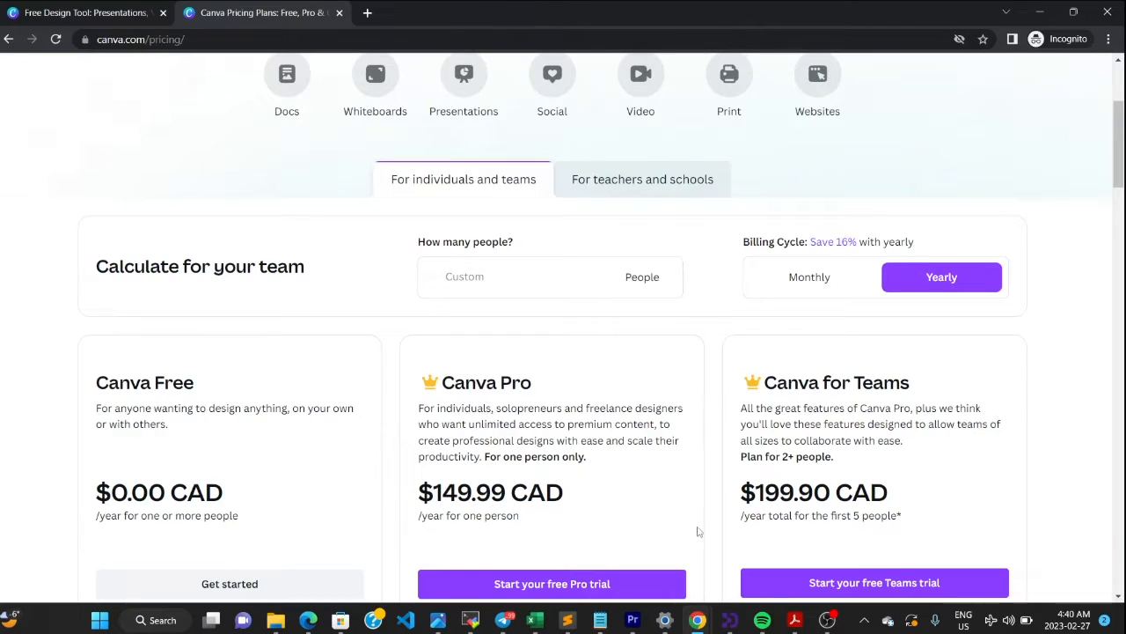
Switch back to the signed-in Chrome window and look through the pages of the "get canva pro for free" design.
mouse_move(697, 619)
left_click(546, 560)
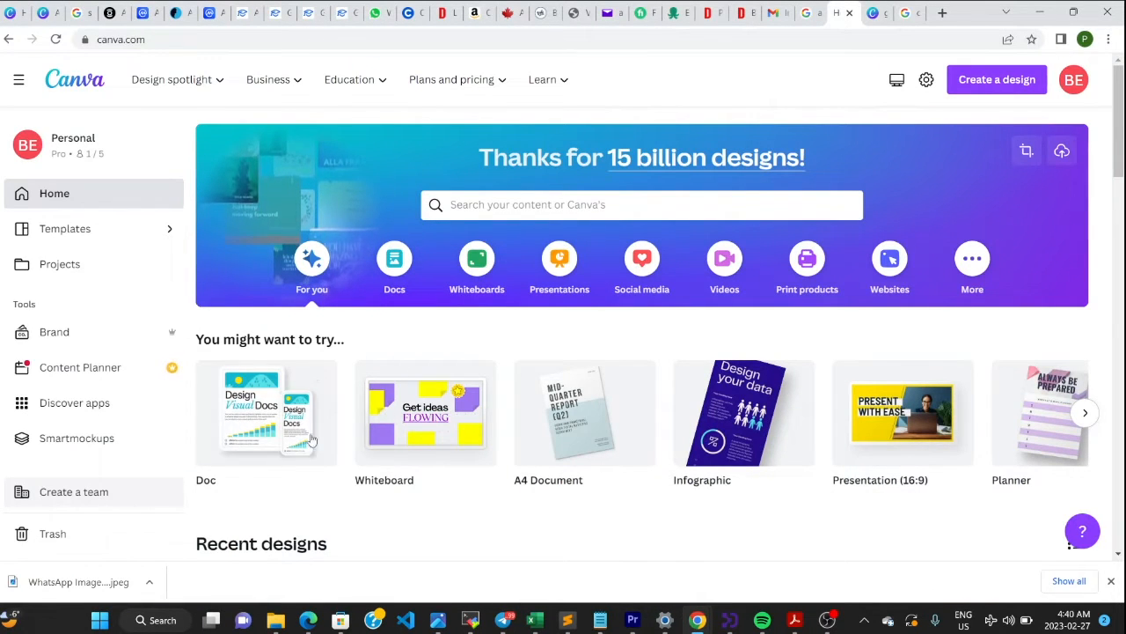
scroll(413, 418, "down", 2)
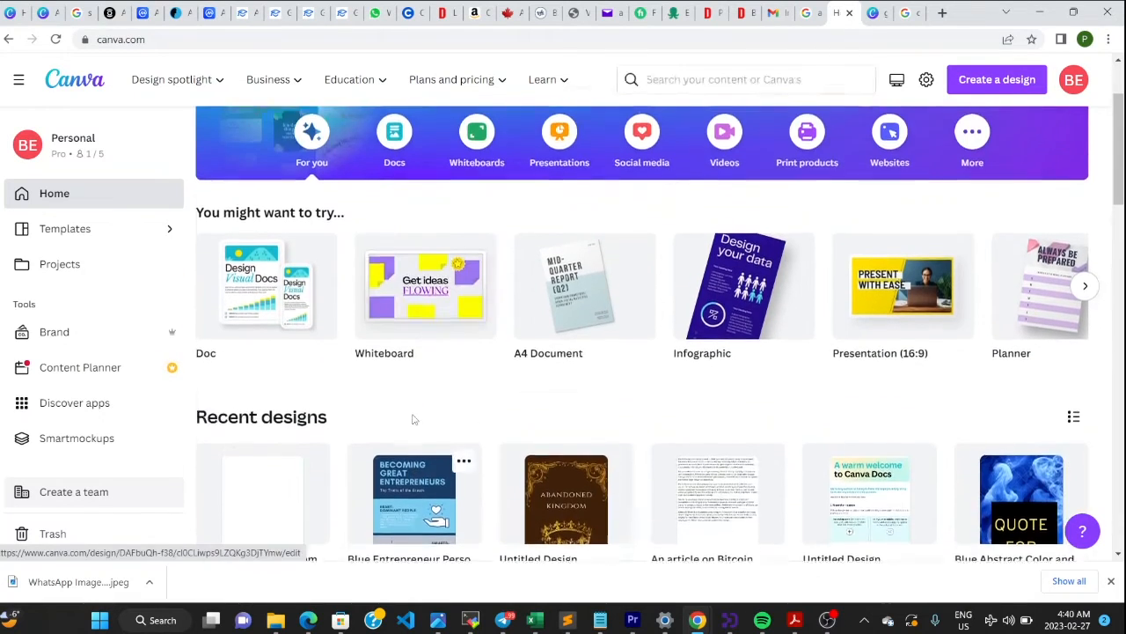
scroll(413, 420, "up", 2)
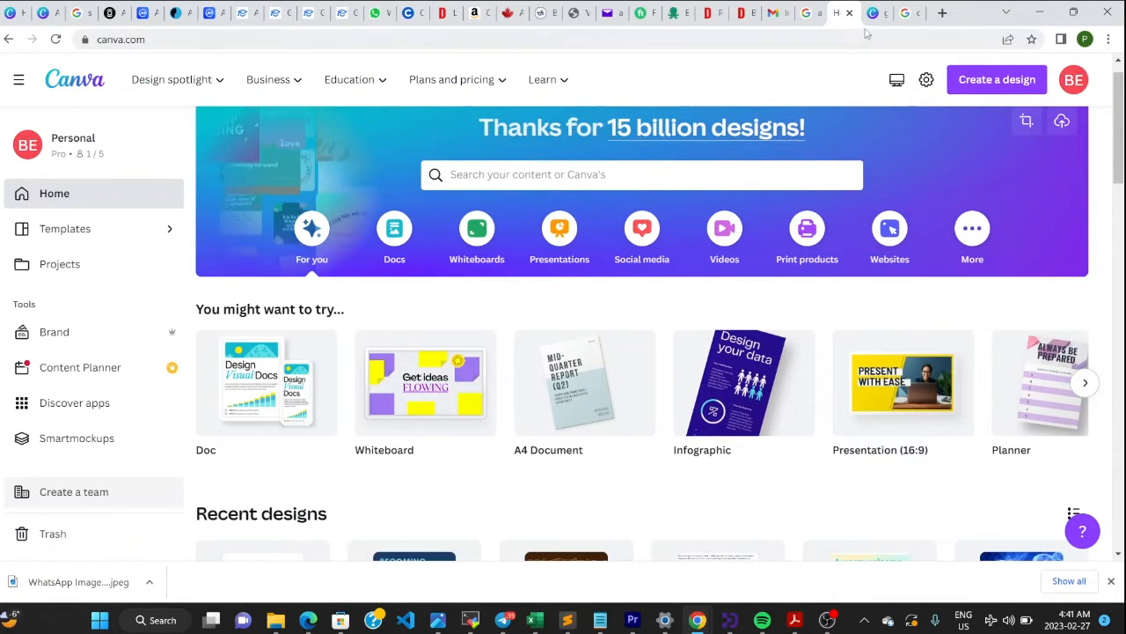
left_click(873, 14)
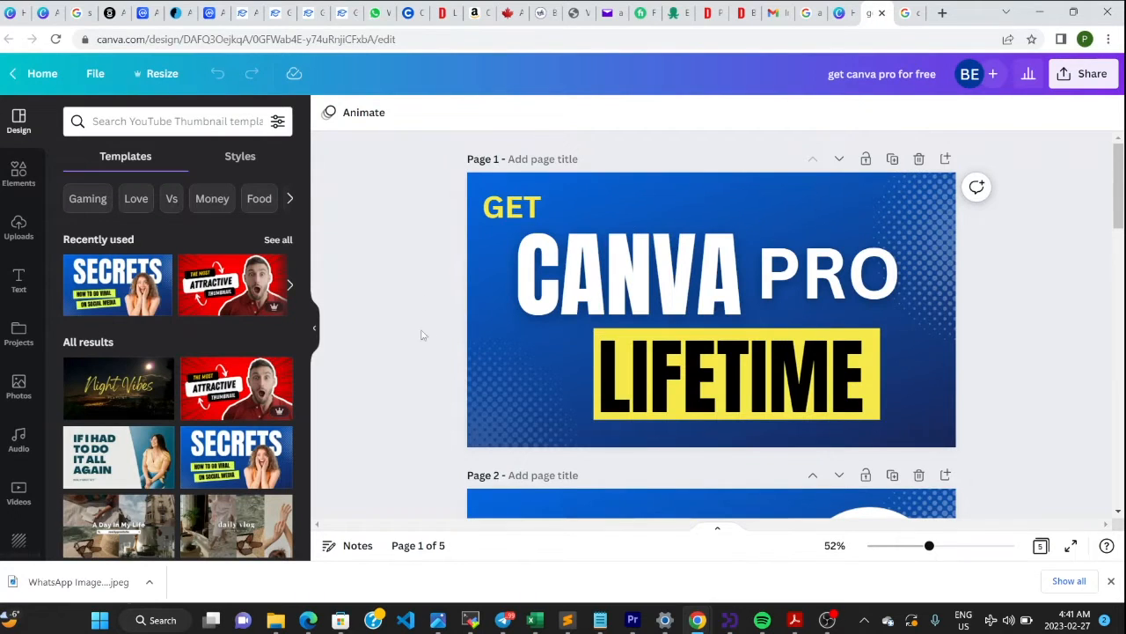
scroll(404, 342, "down", 7)
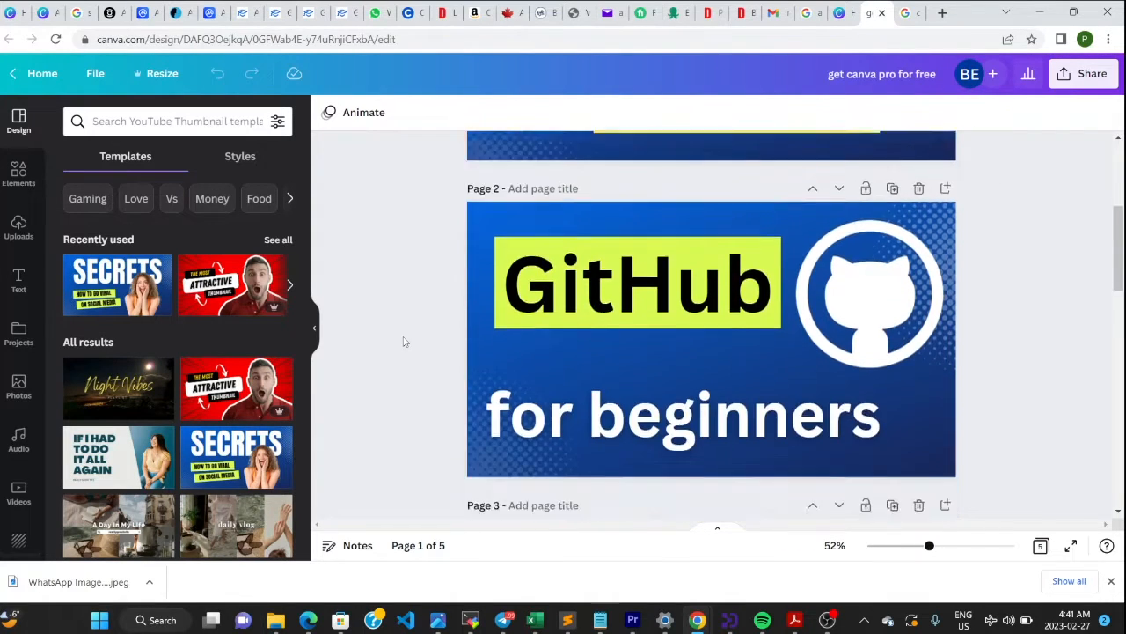
scroll(404, 341, "up", 7)
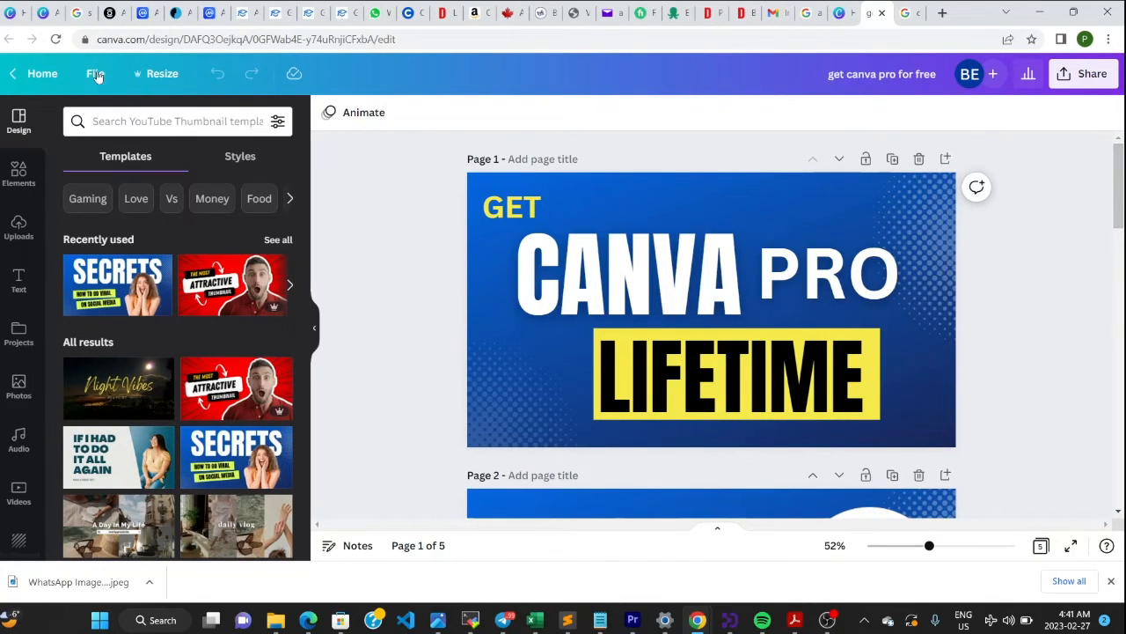
Return from the design to the Canva home page, then open and browse the page of all templates.
left_click(42, 73)
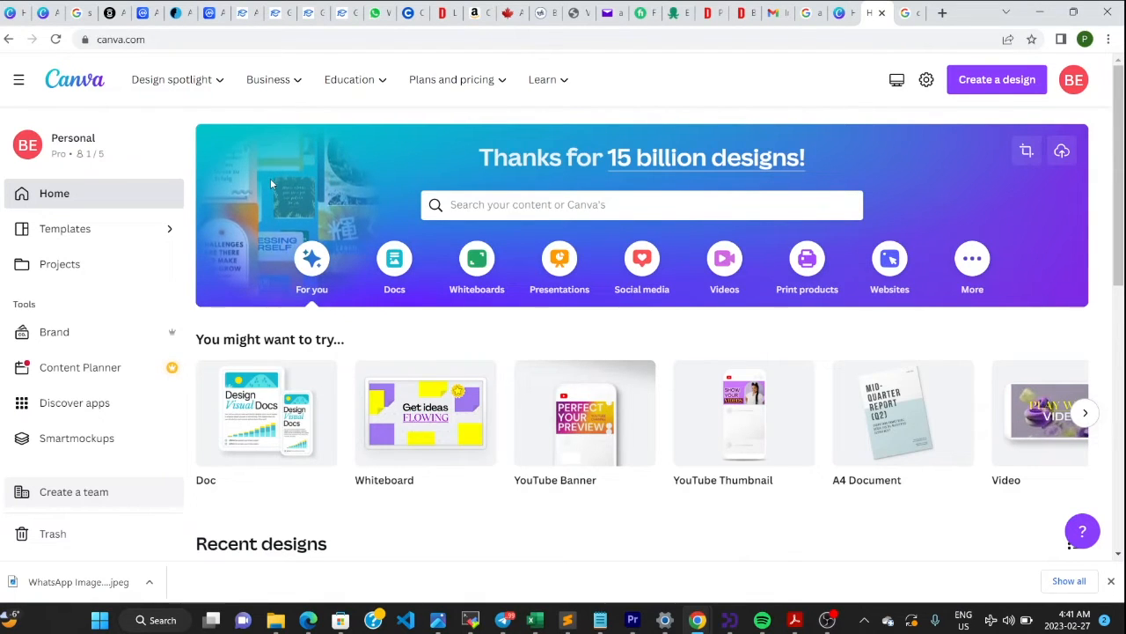
left_click(172, 232)
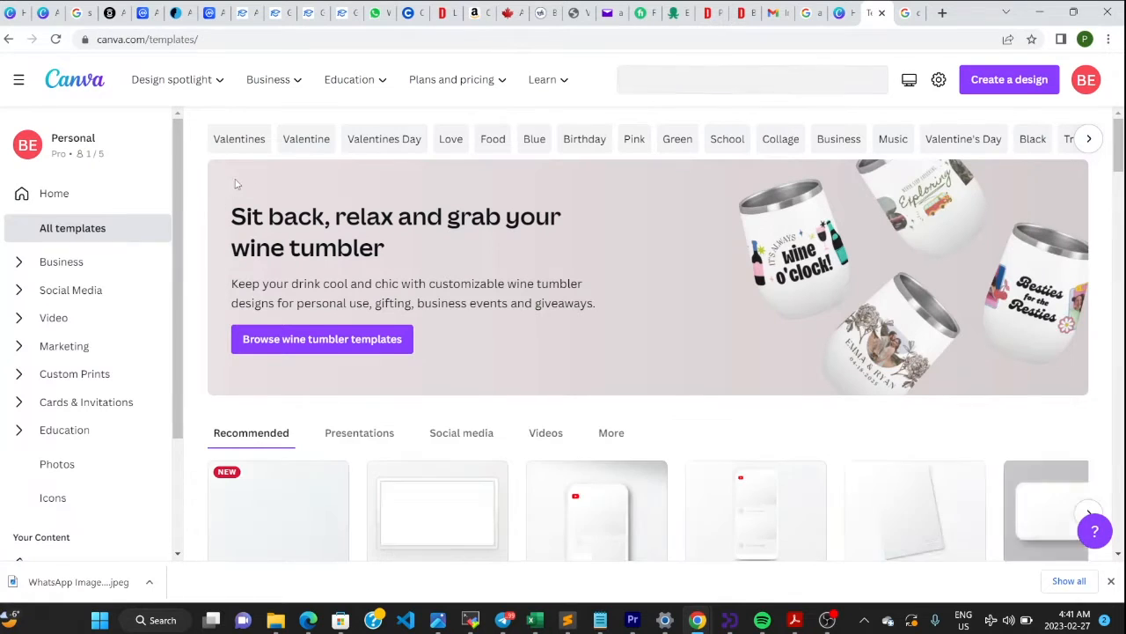
scroll(690, 287, "down", 2)
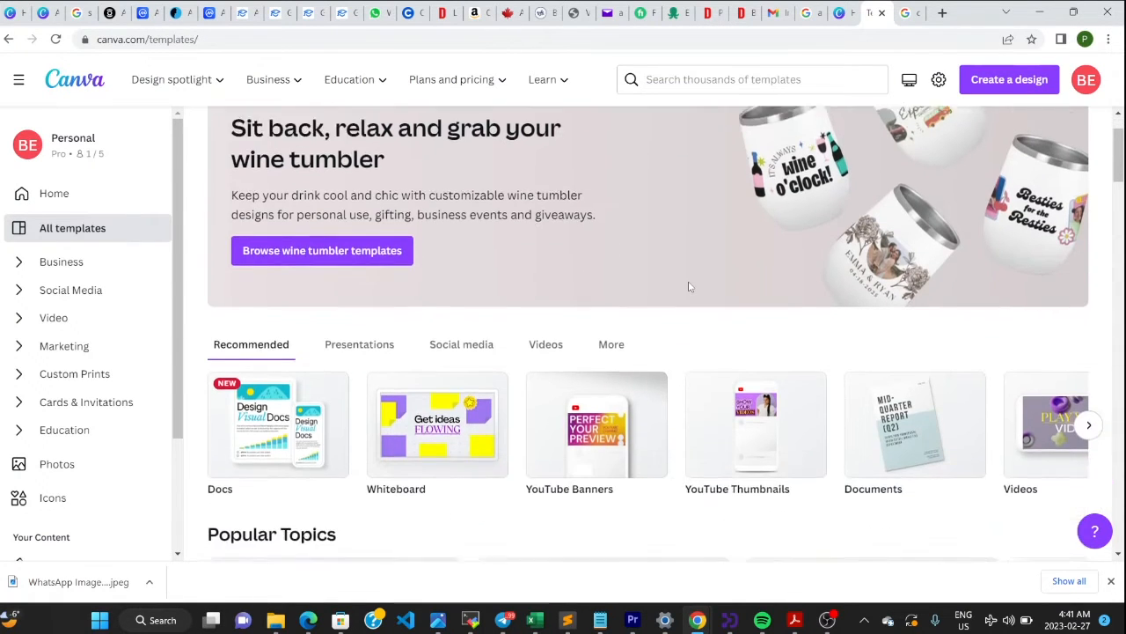
scroll(690, 287, "down", 1)
scroll(689, 287, "down", 2)
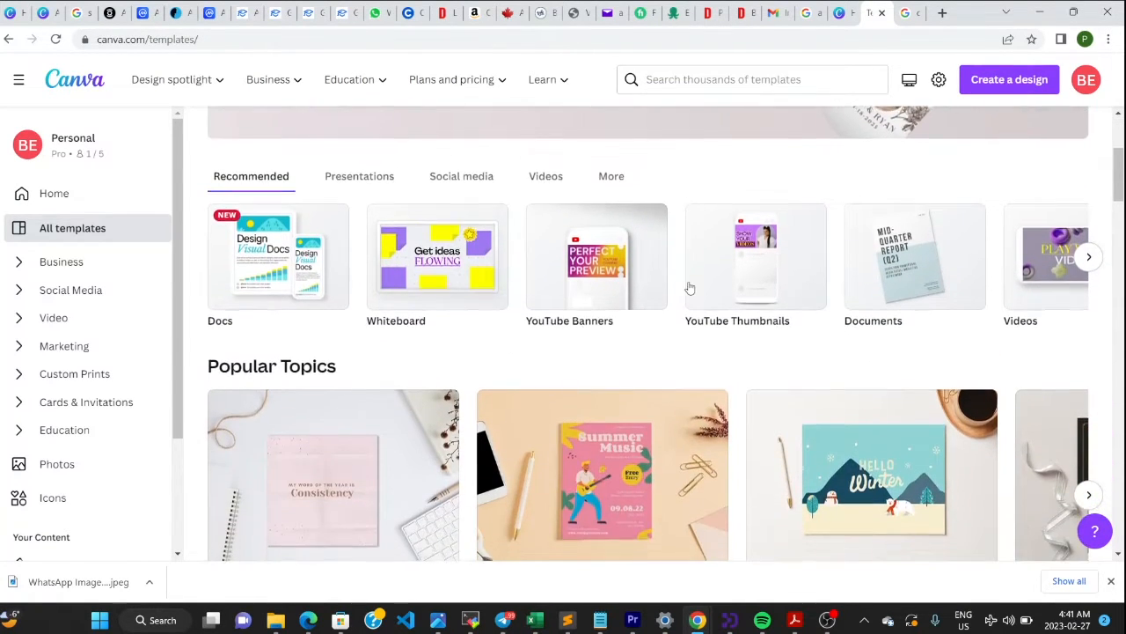
scroll(690, 287, "up", 4)
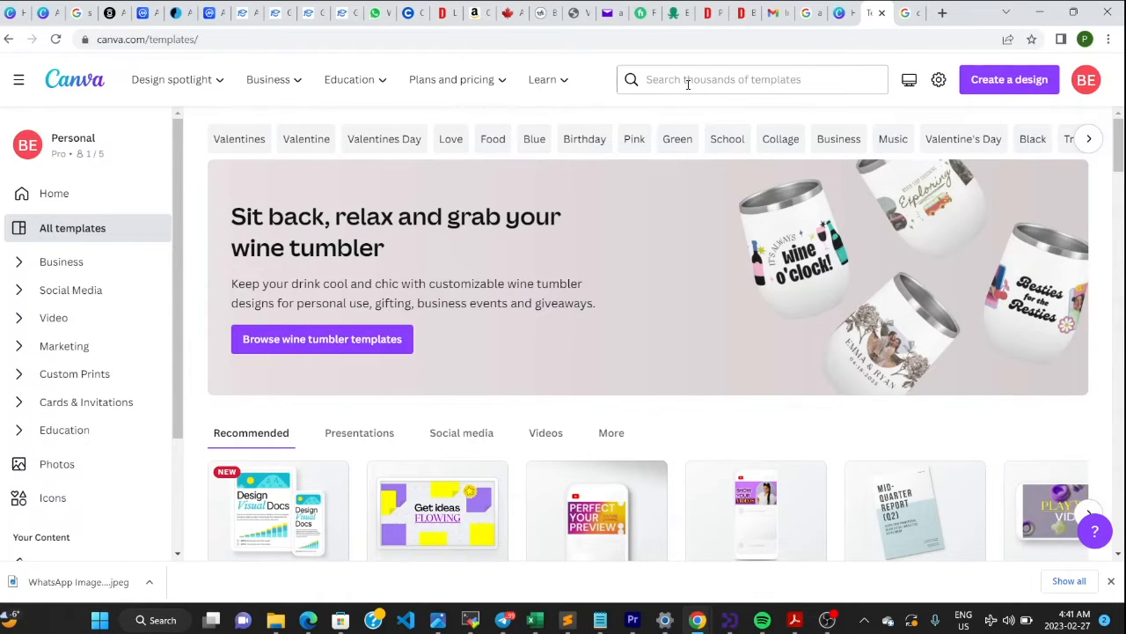
Search the templates for "Thumbnail" and open the YouTube Thumbnail template collection.
left_click(688, 81)
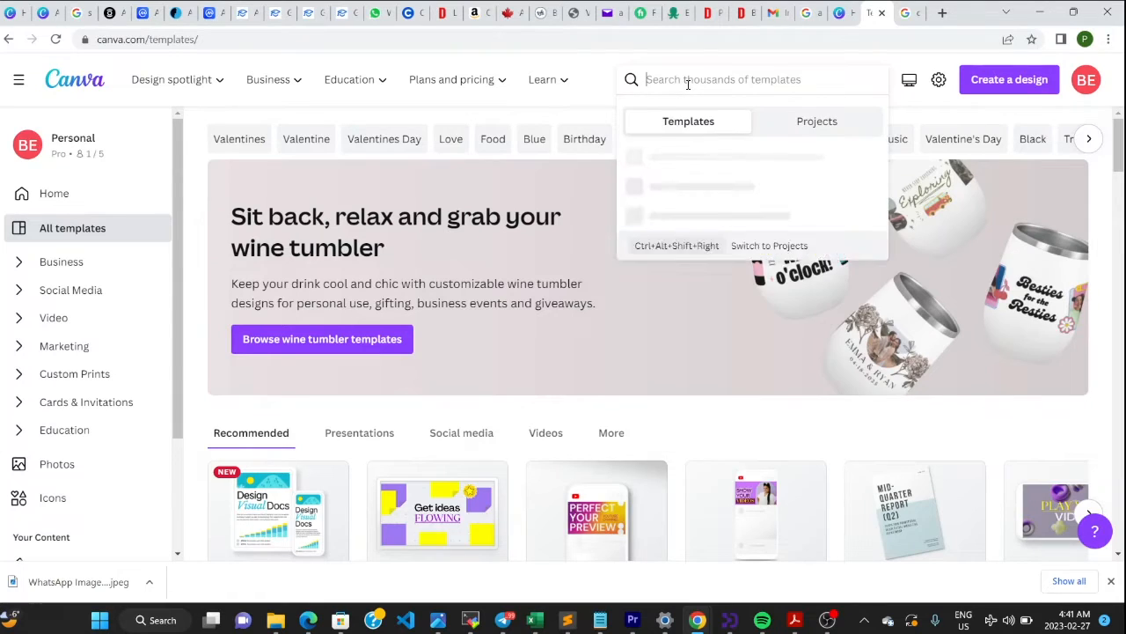
type("Thum")
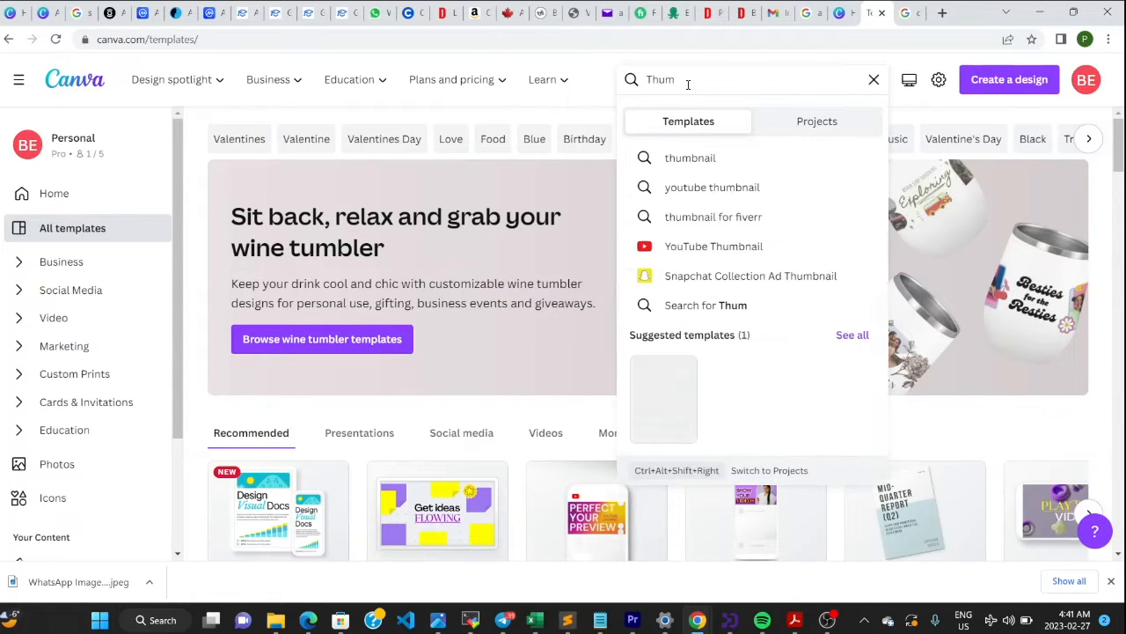
type("bnail")
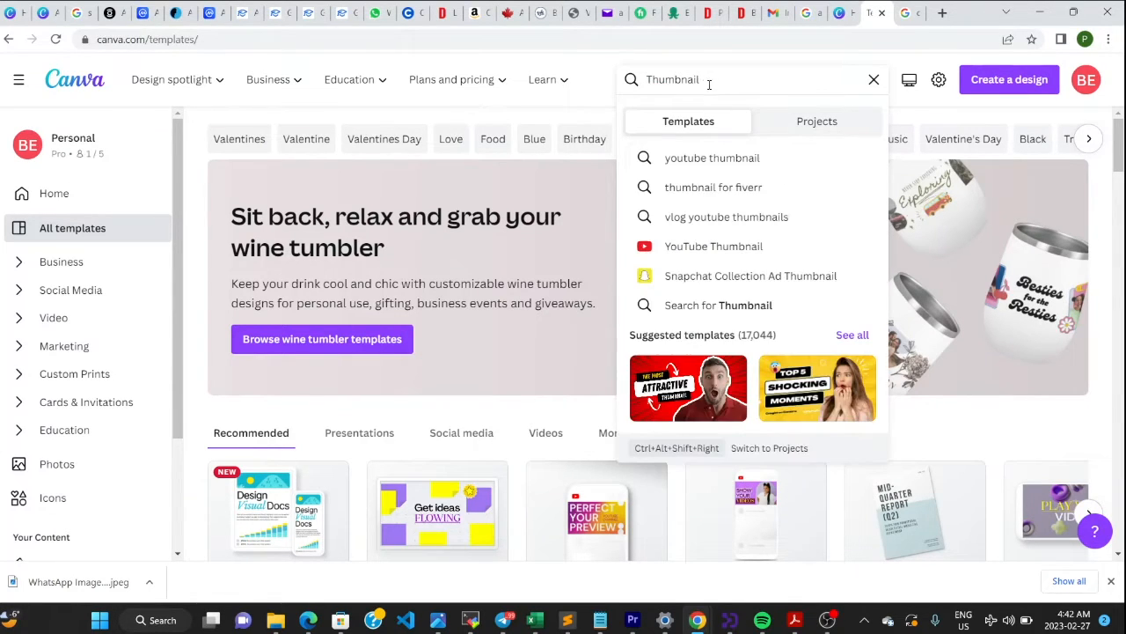
left_click(710, 249)
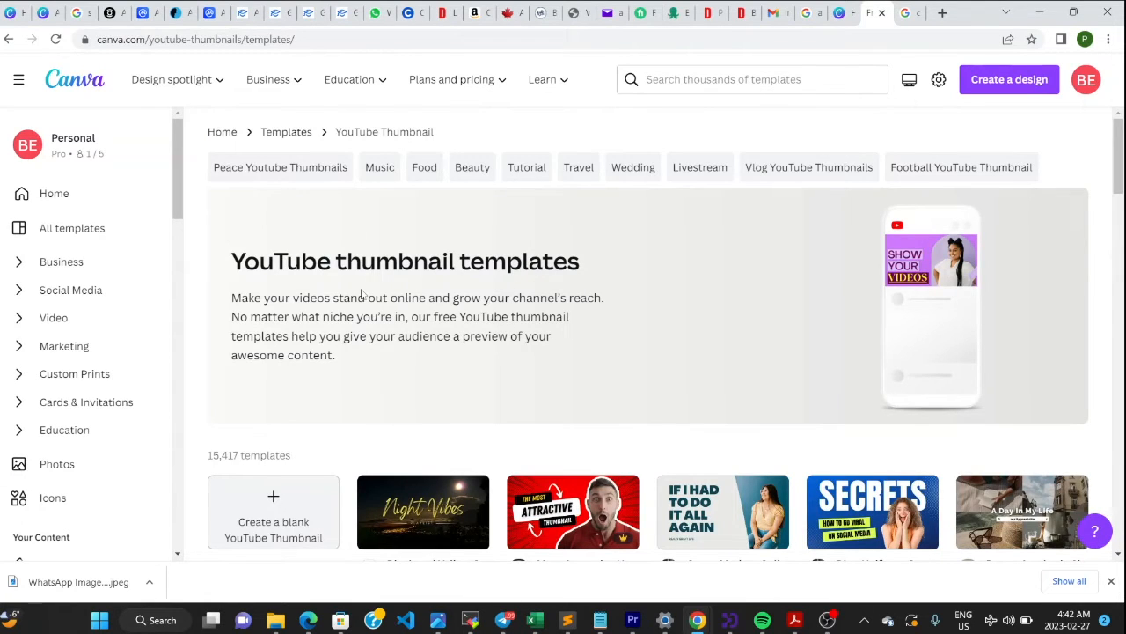
Browse the YouTube thumbnail templates and create a blank YouTube Thumbnail design.
scroll(360, 294, "down", 1)
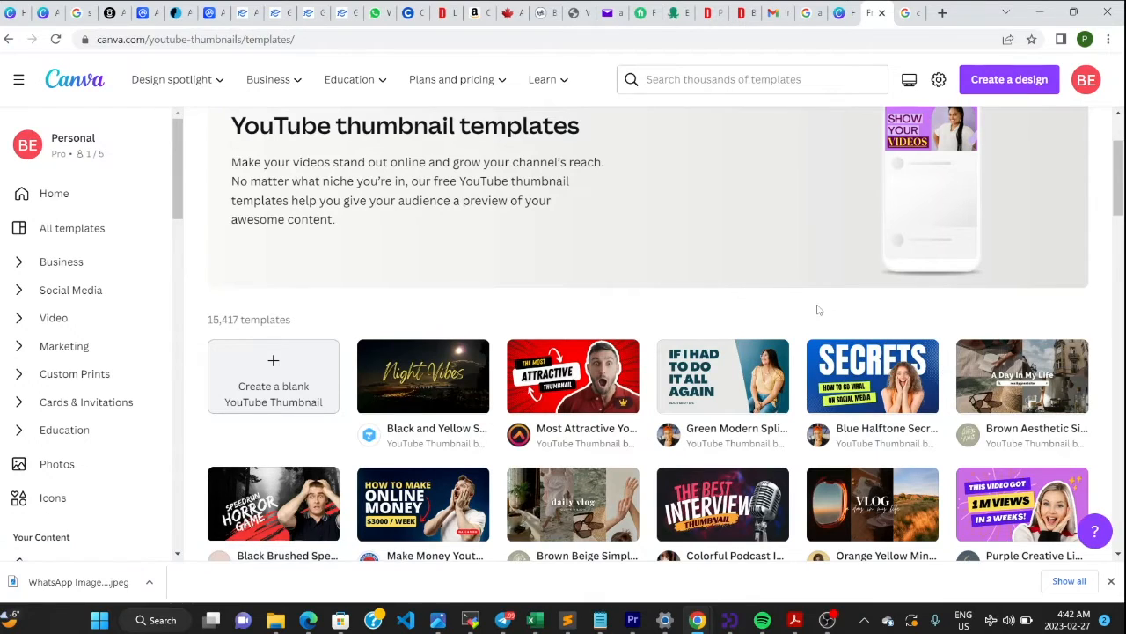
scroll(818, 310, "down", 1)
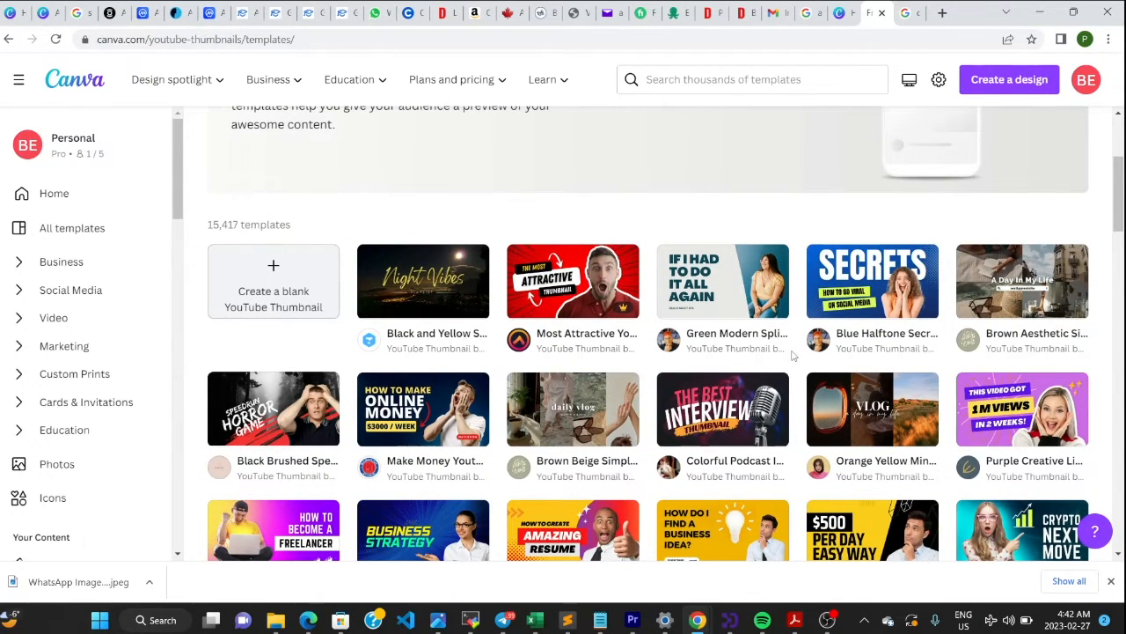
scroll(792, 355, "down", 1)
scroll(792, 354, "up", 1)
scroll(792, 355, "down", 2)
scroll(791, 355, "down", 2)
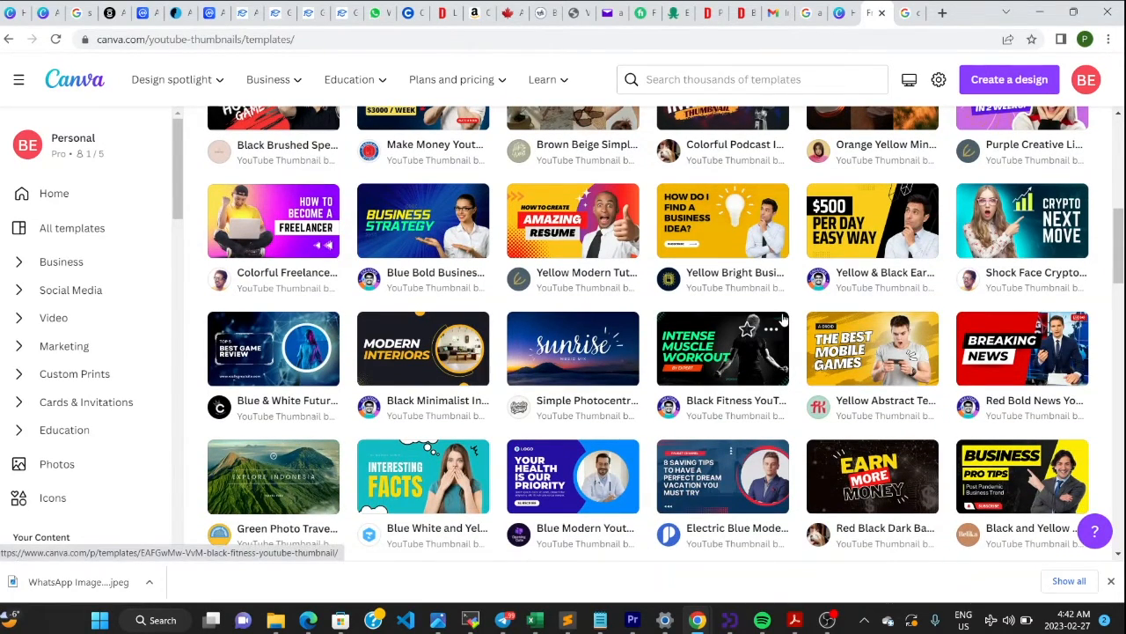
scroll(781, 321, "up", 5)
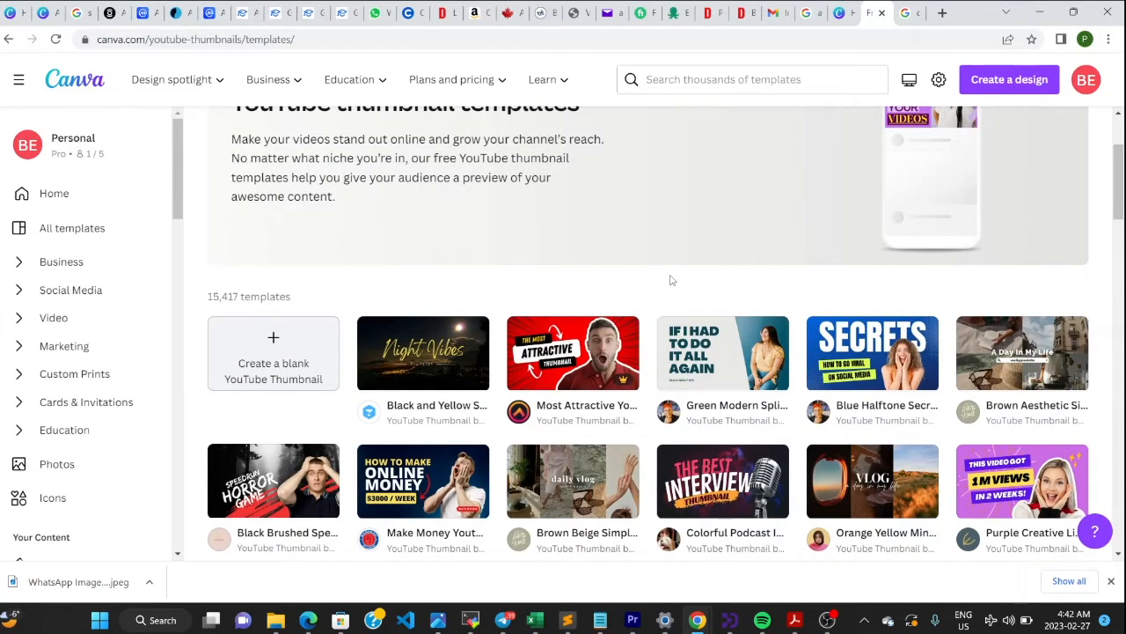
scroll(736, 457, "down", 1)
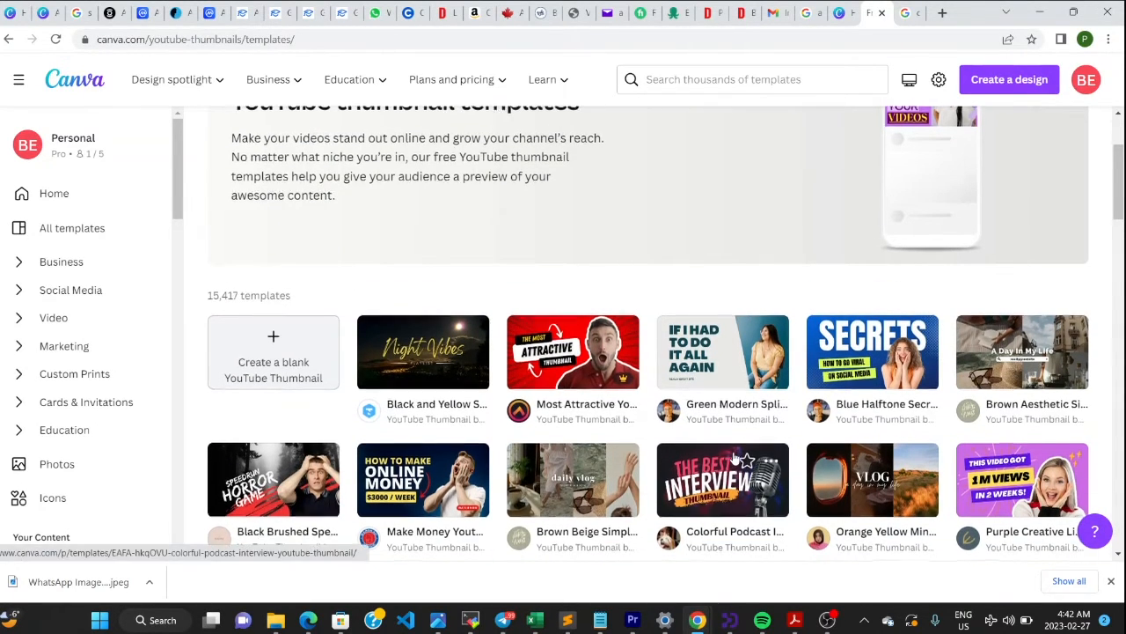
scroll(736, 457, "down", 10)
scroll(735, 457, "up", 10)
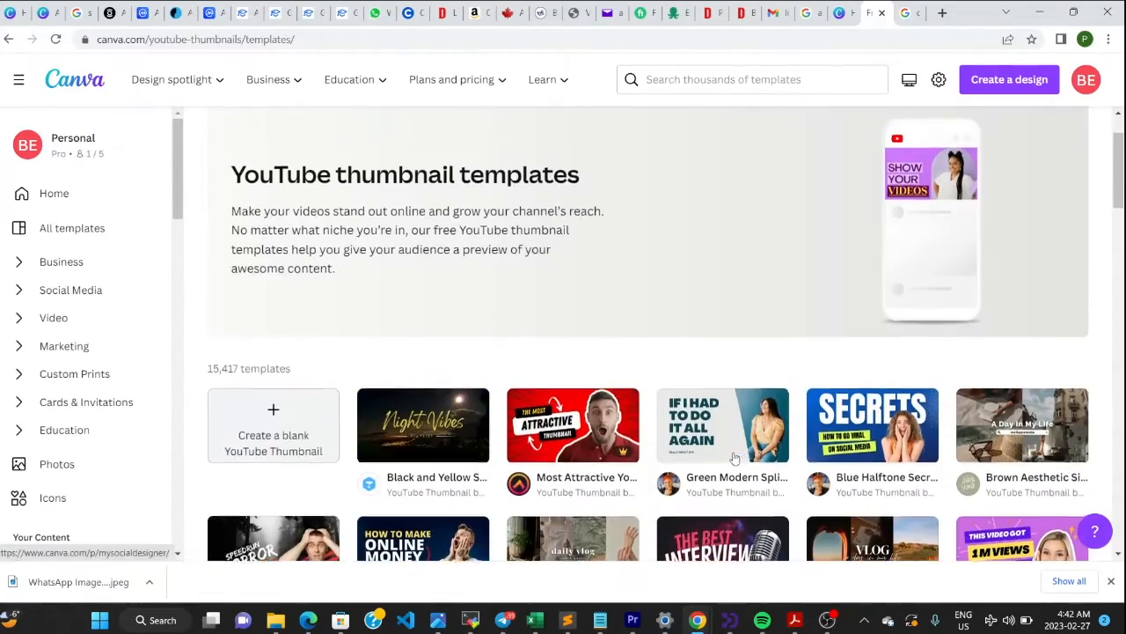
left_click(272, 418)
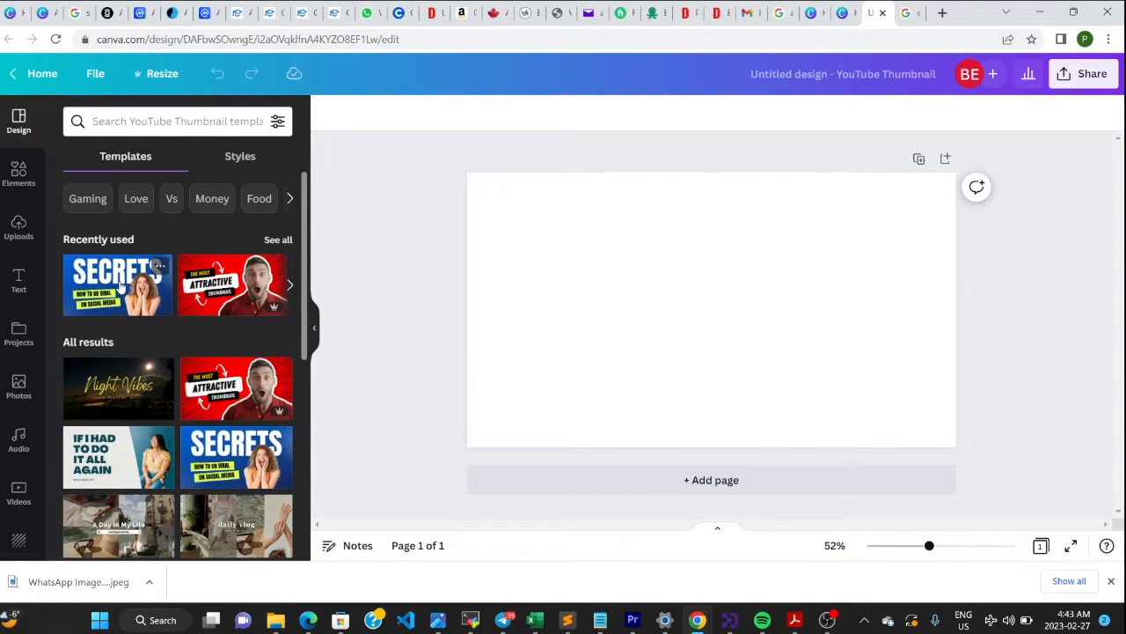
Apply the blue "SECRETS" template from the recently used ones to the blank page and select its heading.
left_click(120, 284)
left_click(491, 307)
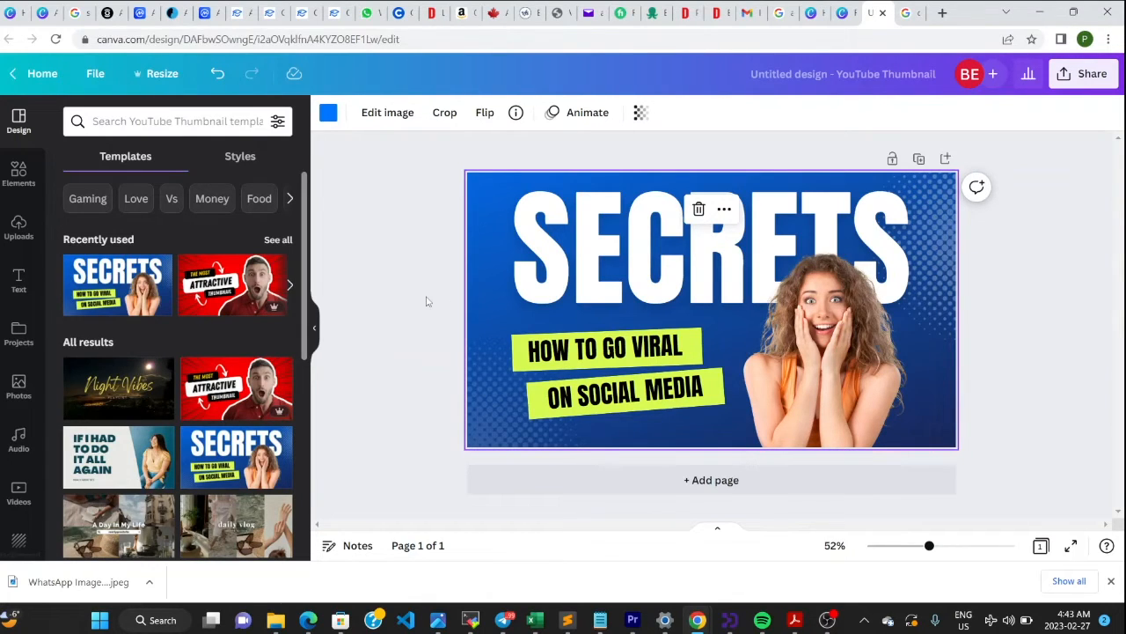
left_click(499, 305)
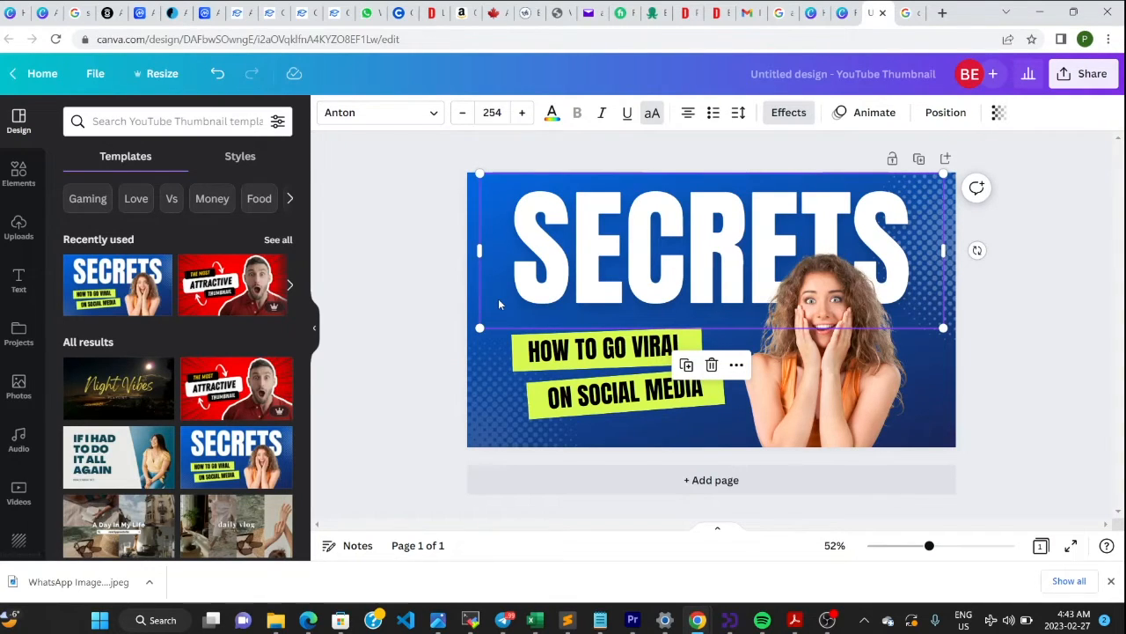
Clear the page by deleting all template elements, the gradient background image and the blue background colour.
key("ctrl+a")
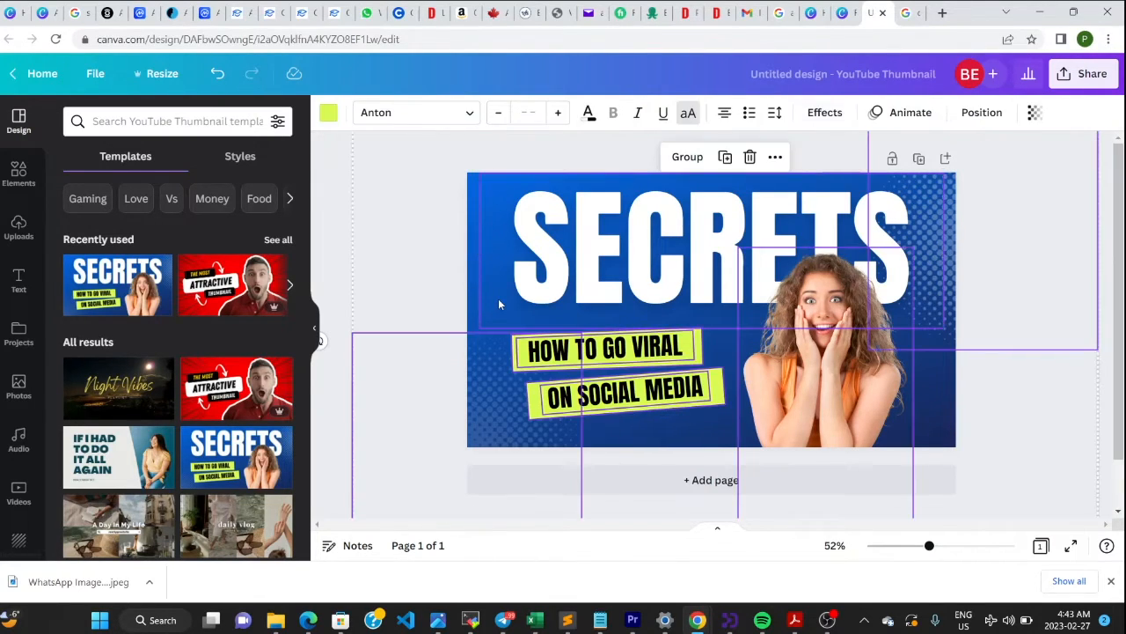
key("Delete")
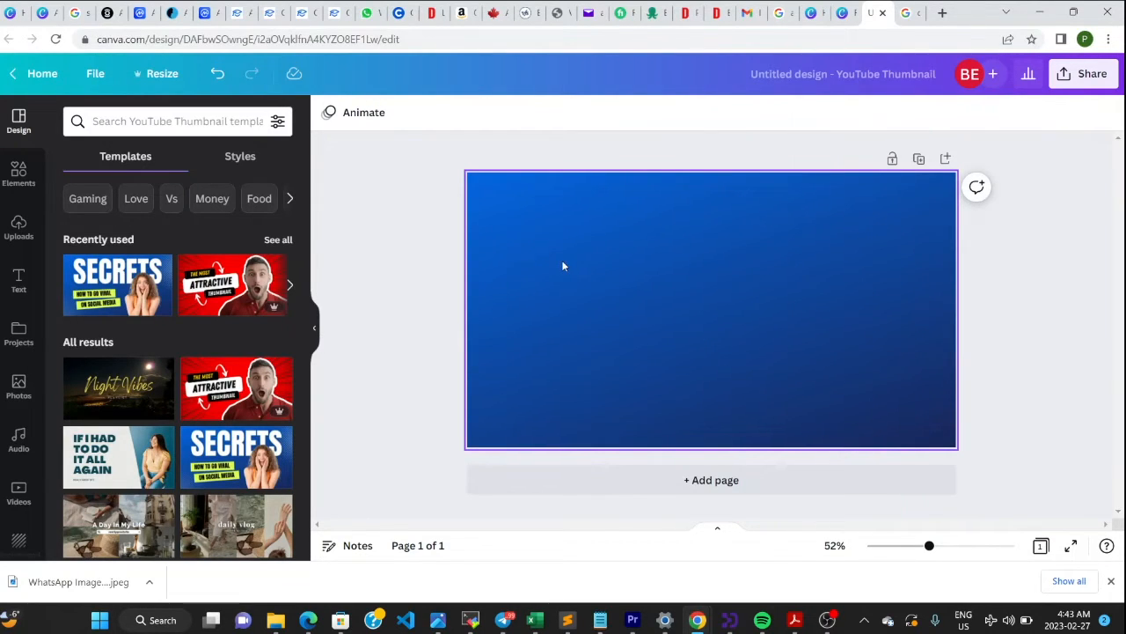
left_click(612, 289)
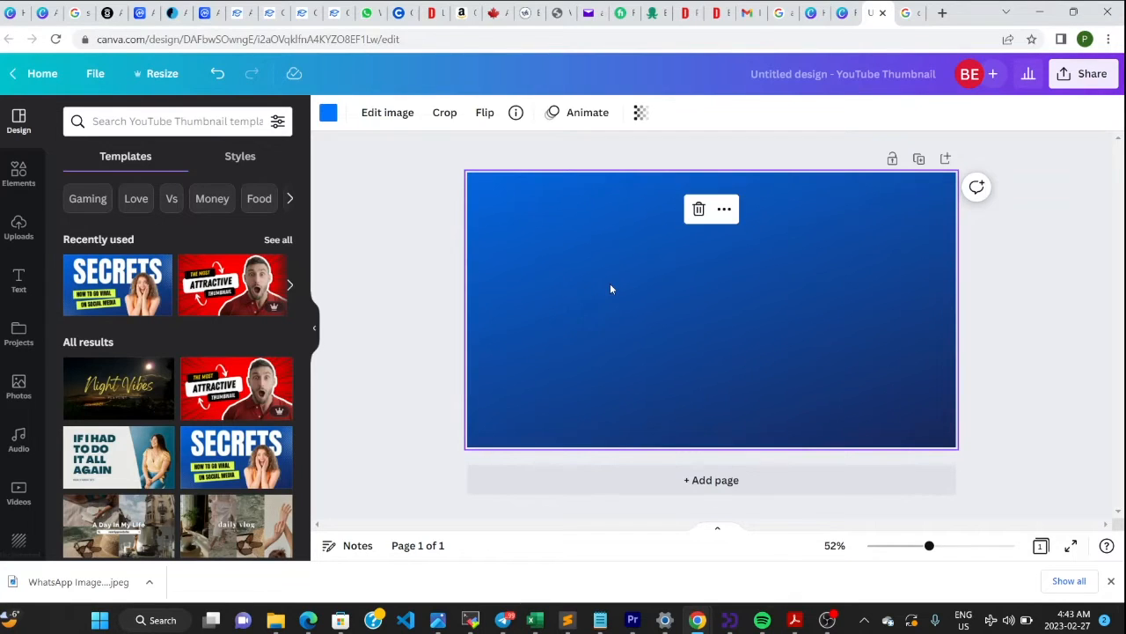
key("Delete")
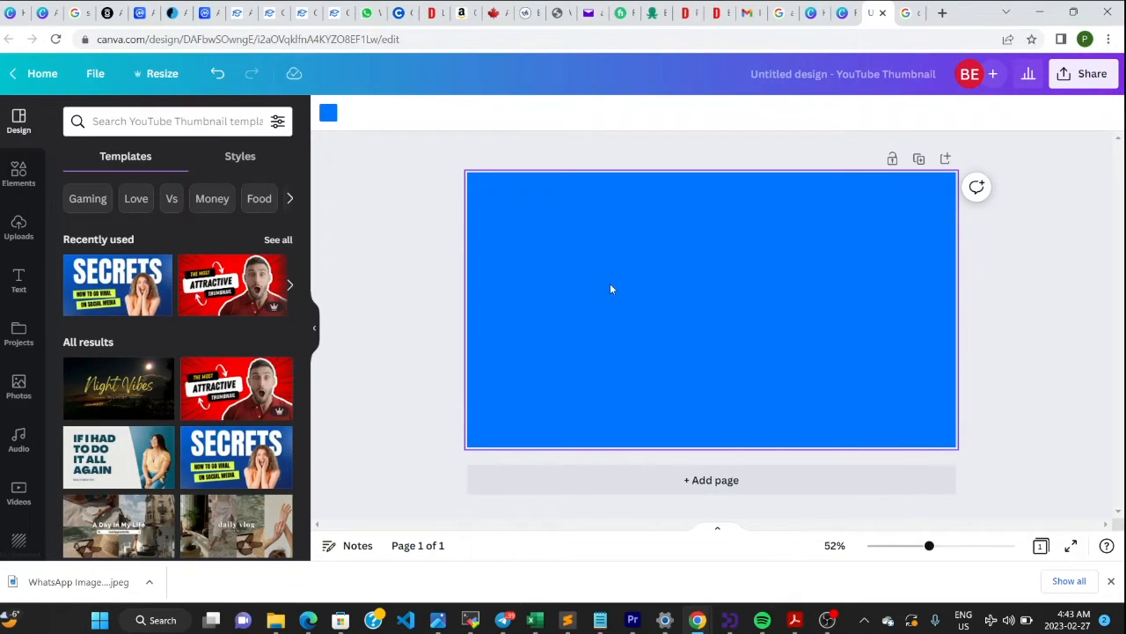
key("Delete")
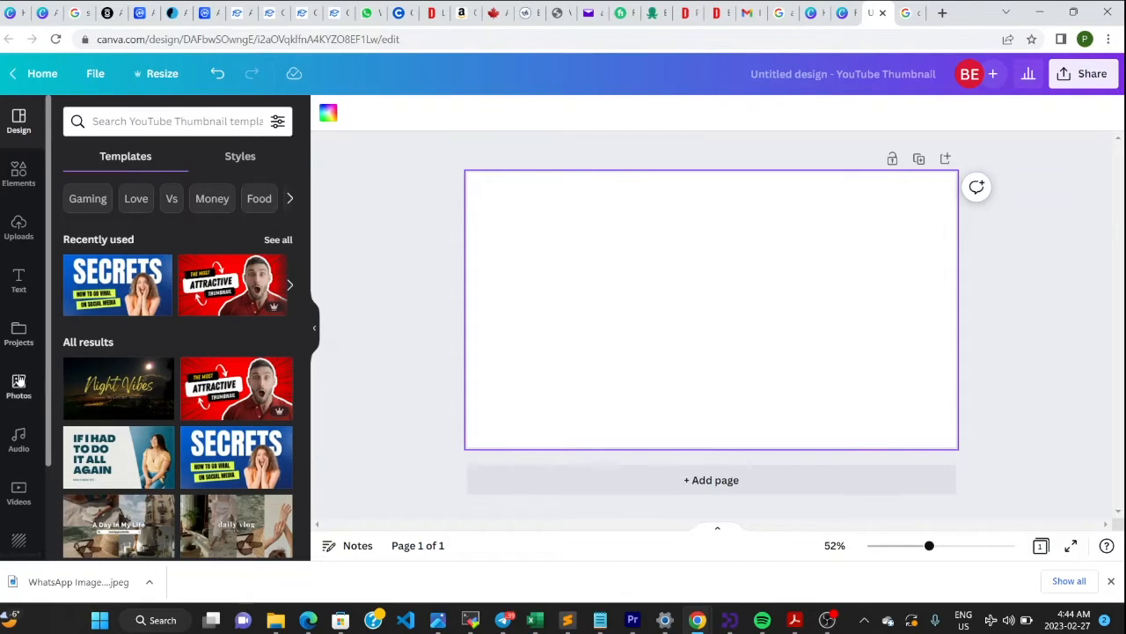
Search the photo library for "background".
left_click(18, 385)
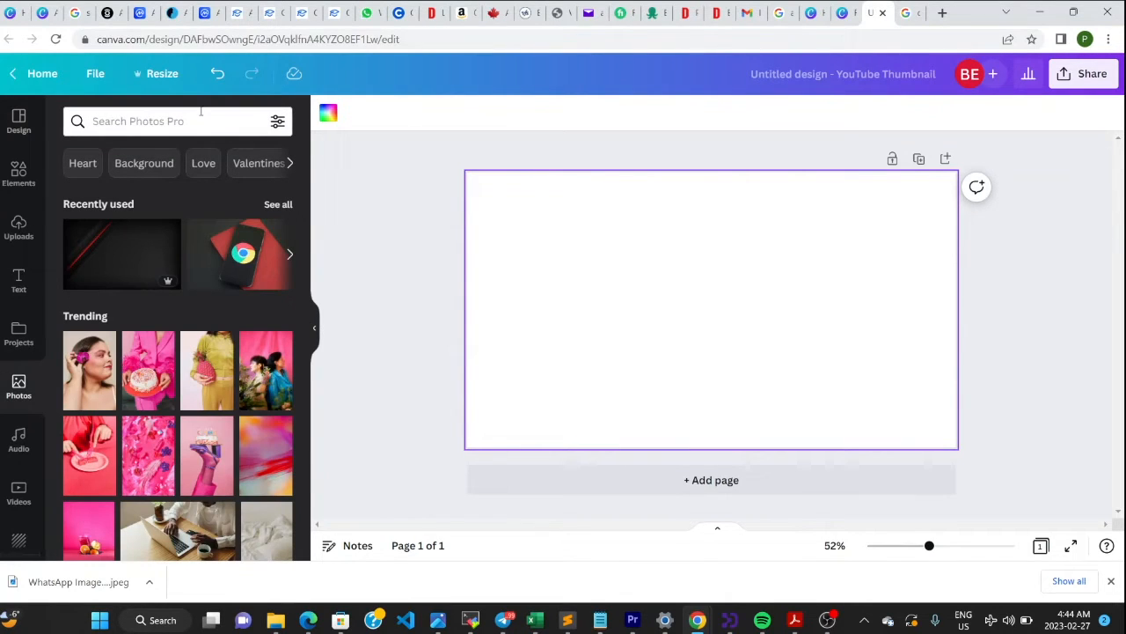
left_click(178, 114)
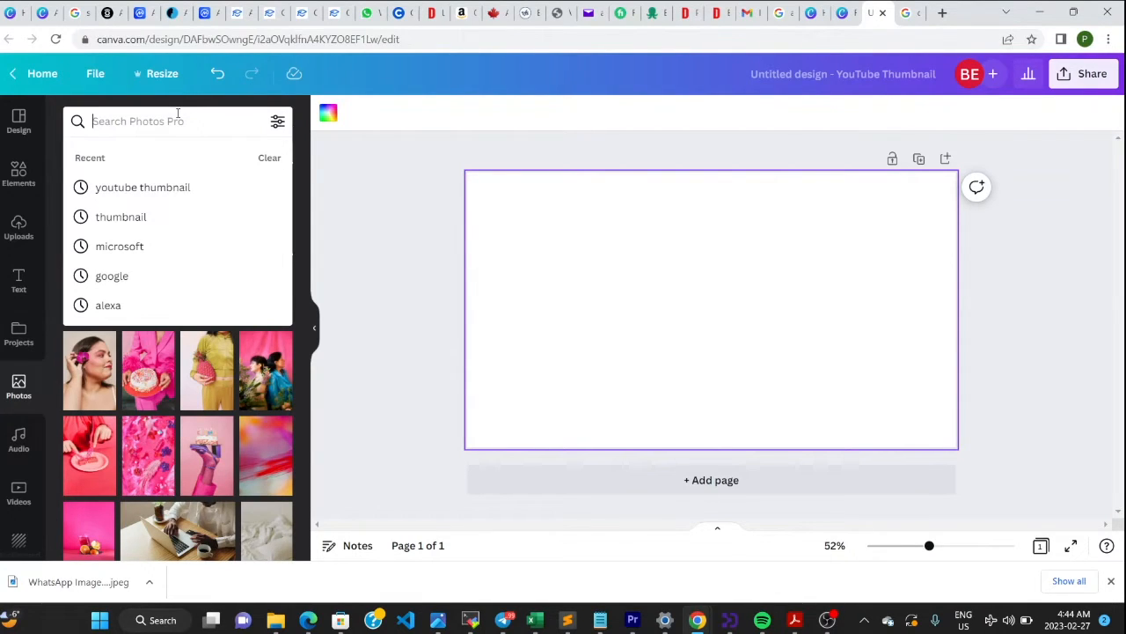
type("bacl")
key("BackSpace")
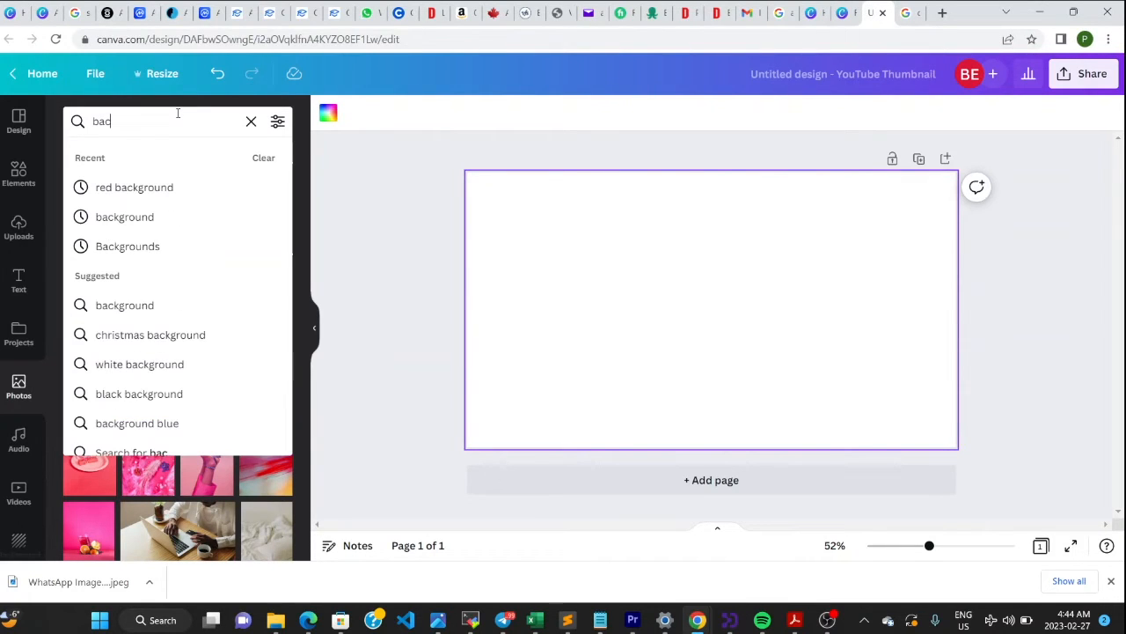
type("kground")
key("Return")
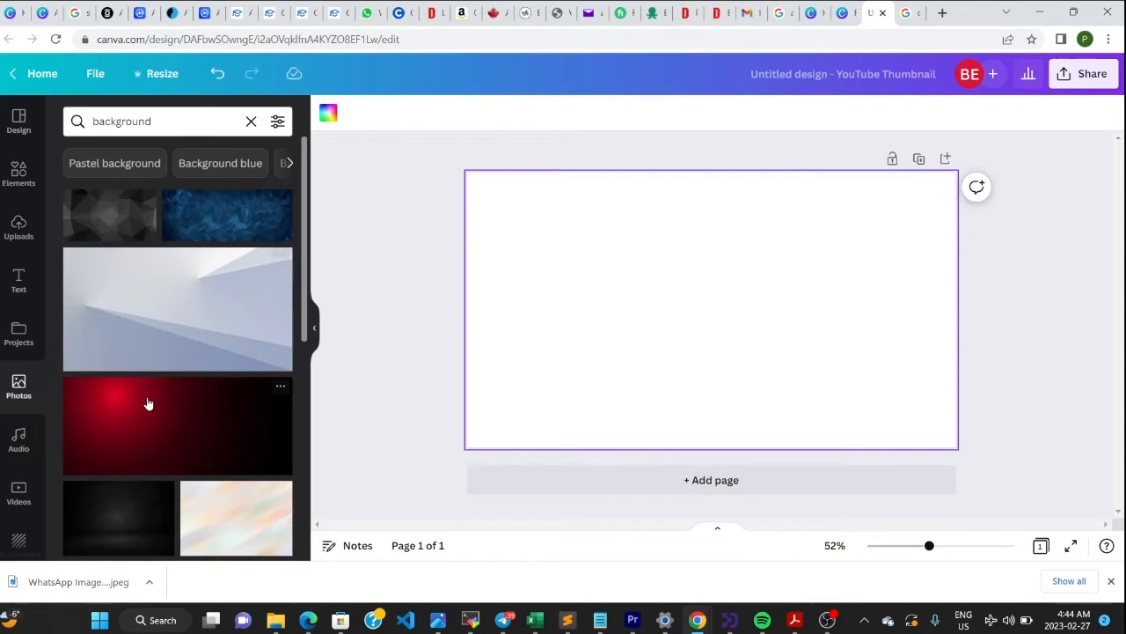
Look through the background photo results for an image suited to the thumbnail.
scroll(148, 402, "down", 2)
scroll(148, 403, "down", 1)
scroll(148, 403, "up", 1)
scroll(148, 403, "down", 3)
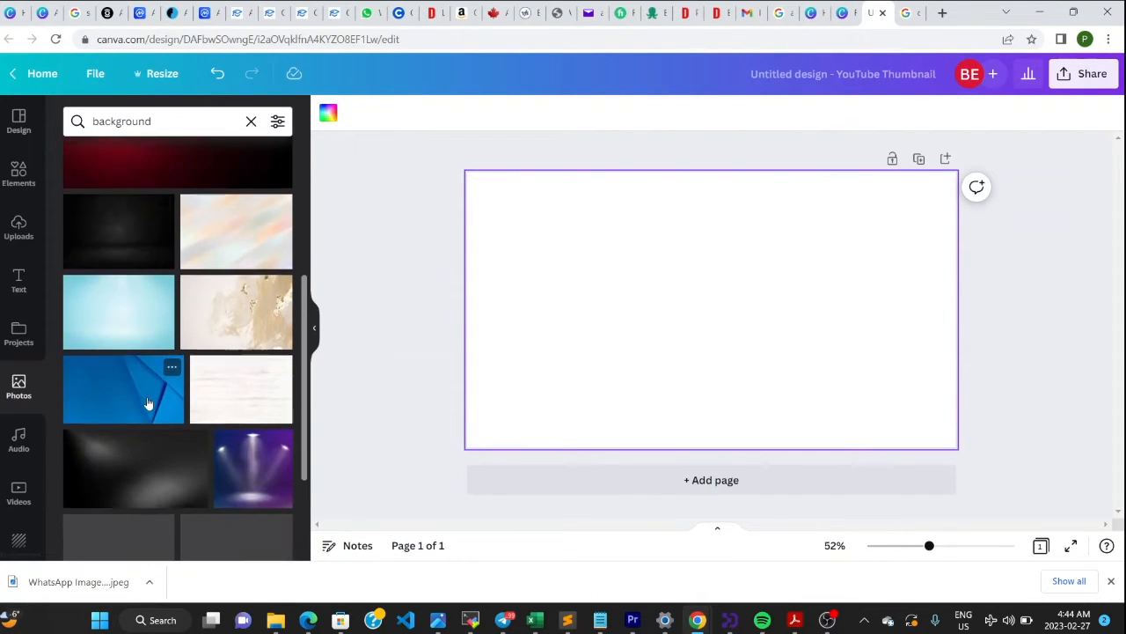
scroll(148, 403, "down", 1)
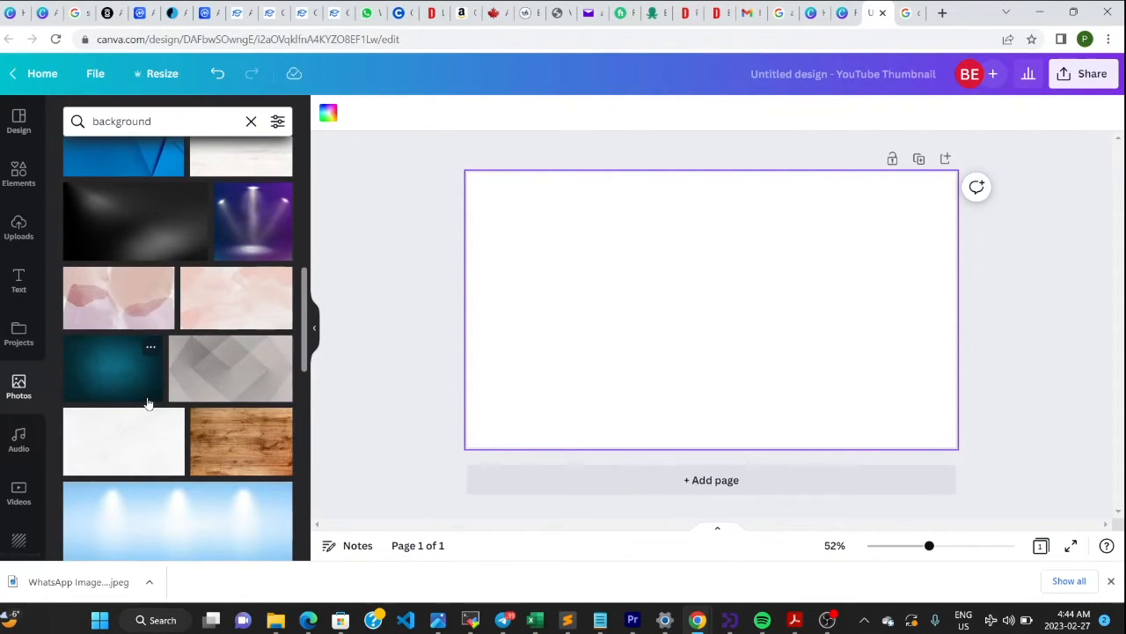
scroll(148, 403, "down", 5)
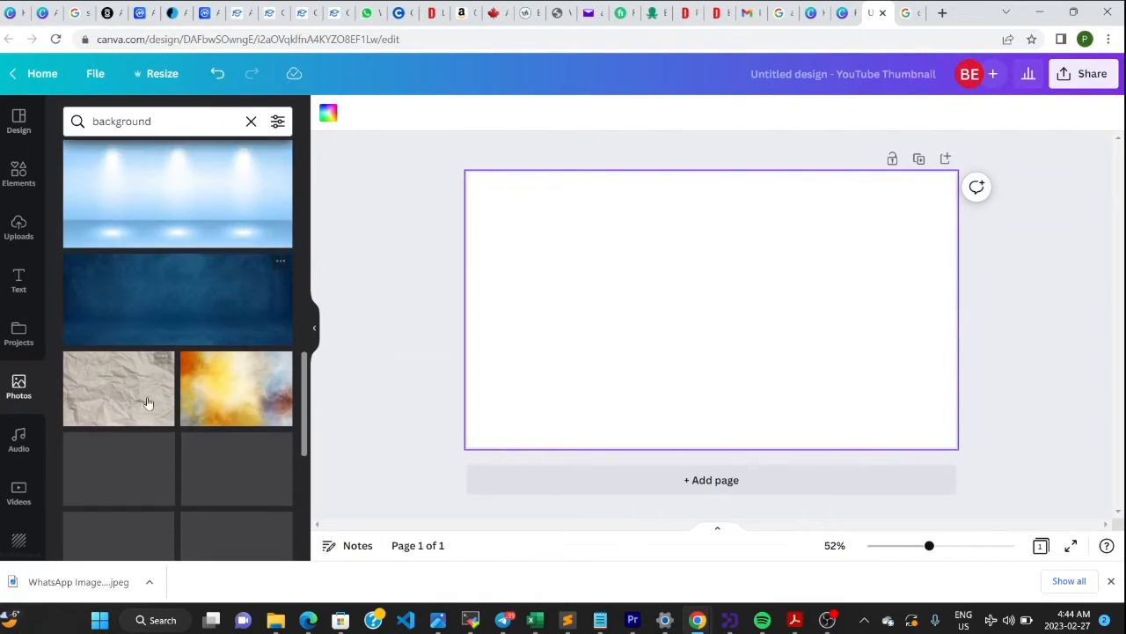
scroll(148, 403, "down", 1)
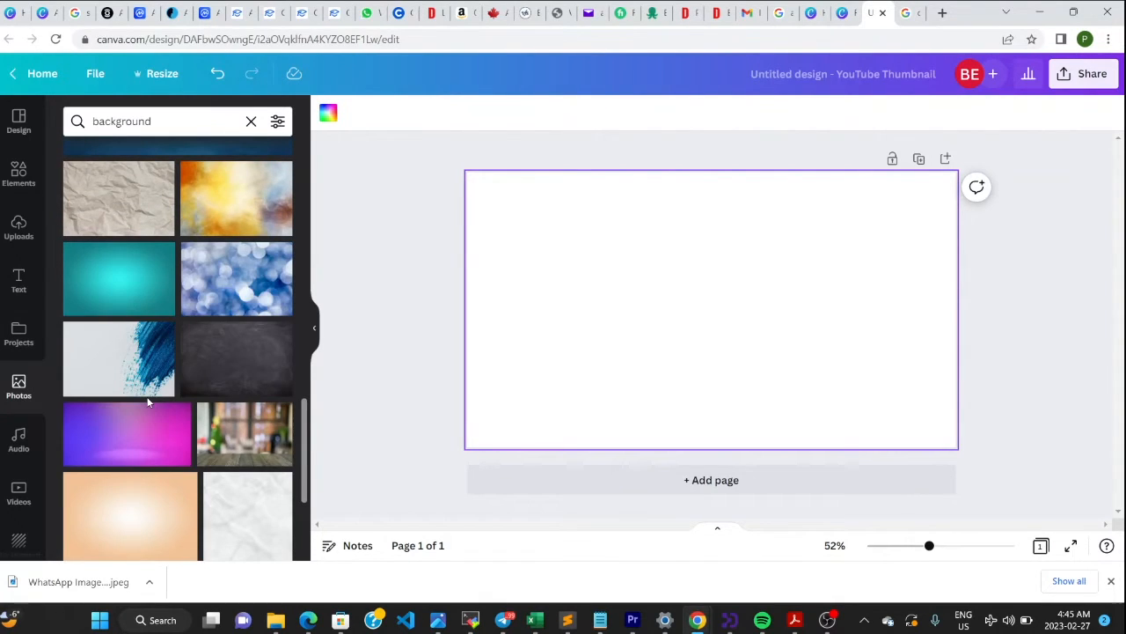
scroll(148, 403, "down", 2)
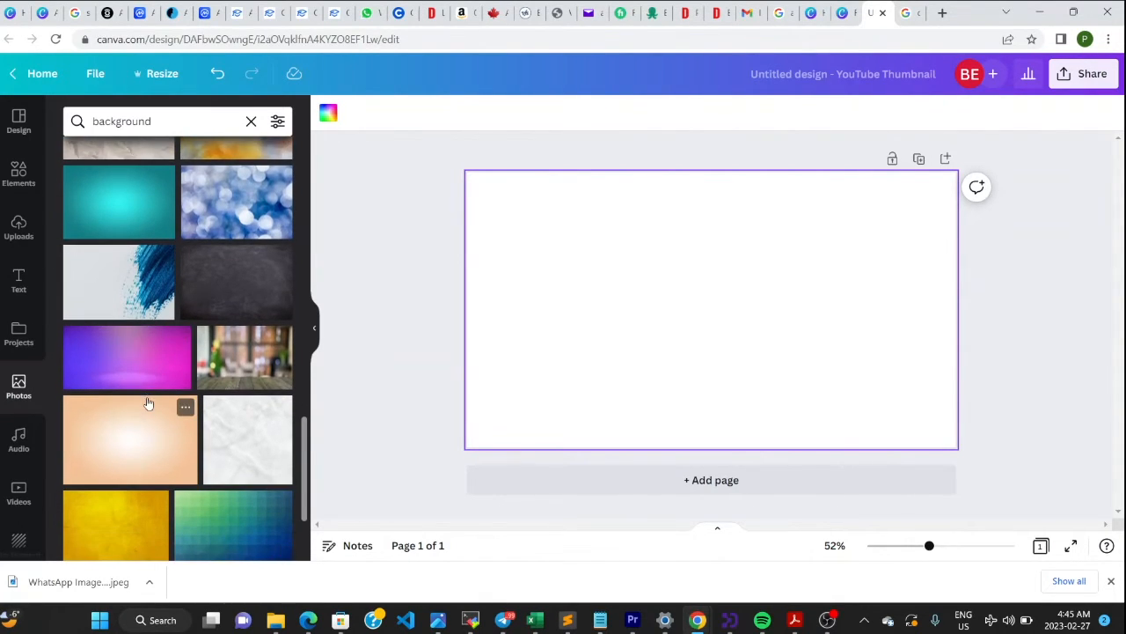
scroll(148, 403, "down", 2)
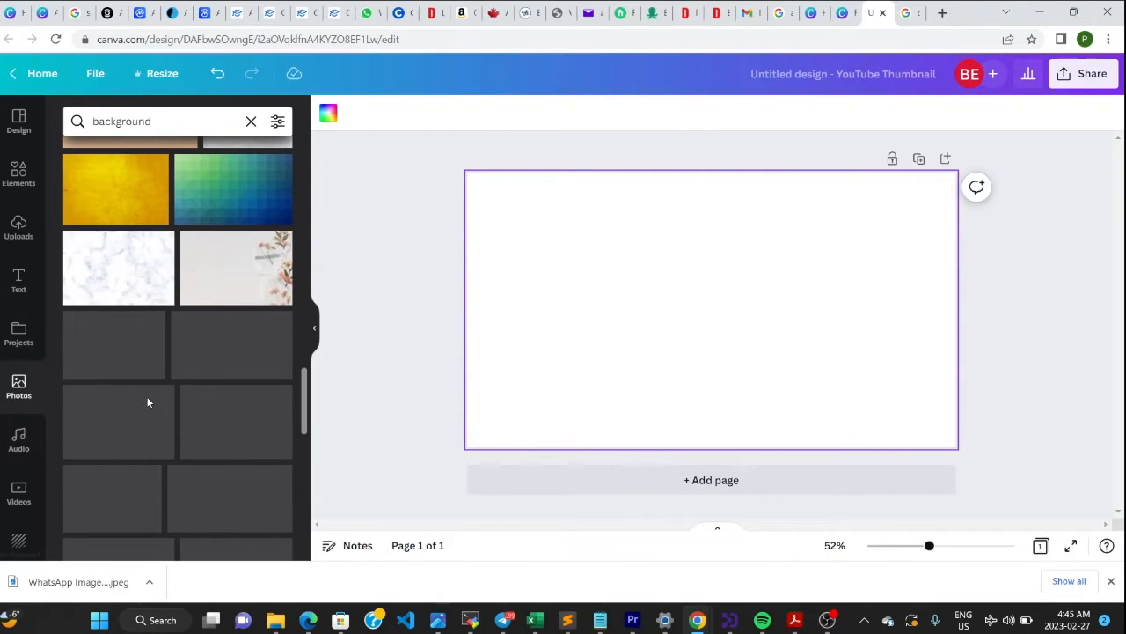
scroll(147, 403, "up", 1)
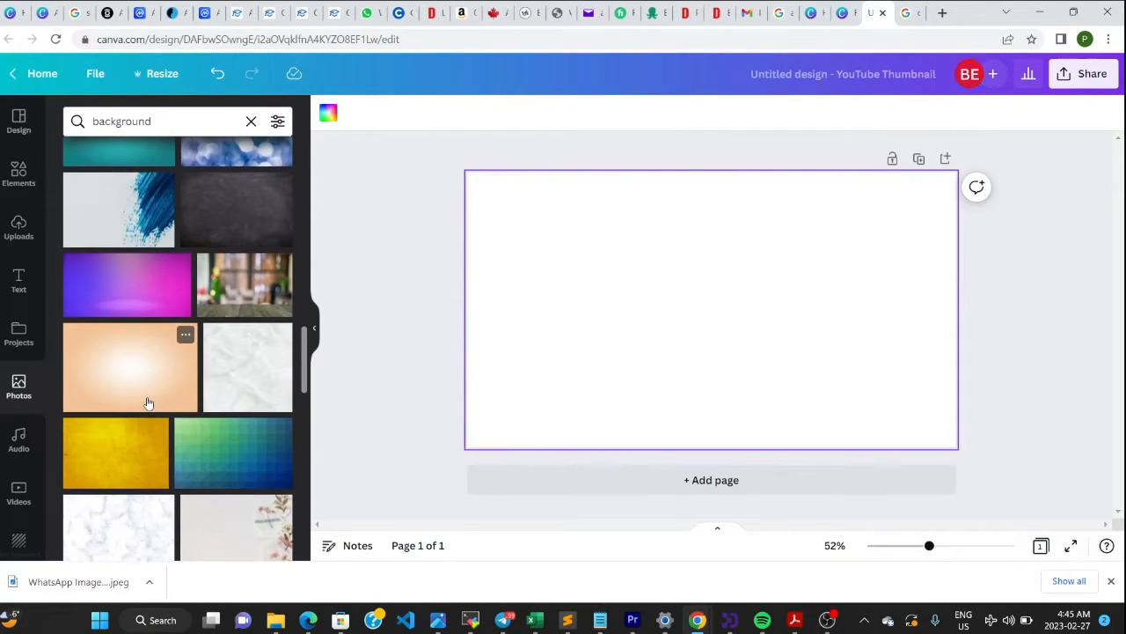
scroll(148, 403, "down", 3)
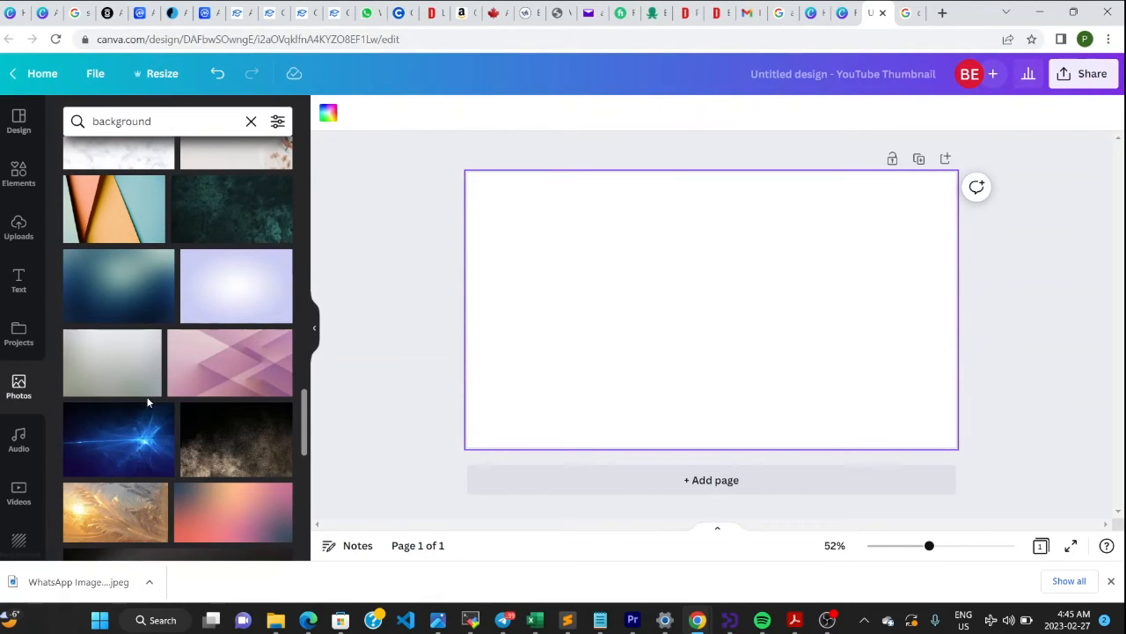
scroll(148, 403, "down", 2)
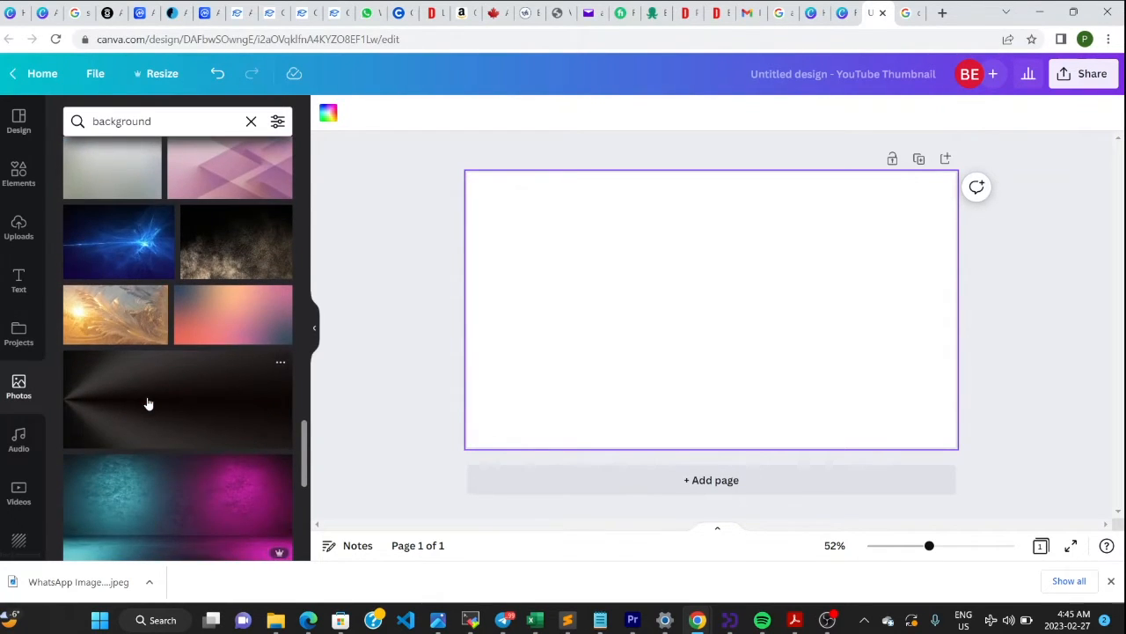
scroll(148, 403, "down", 2)
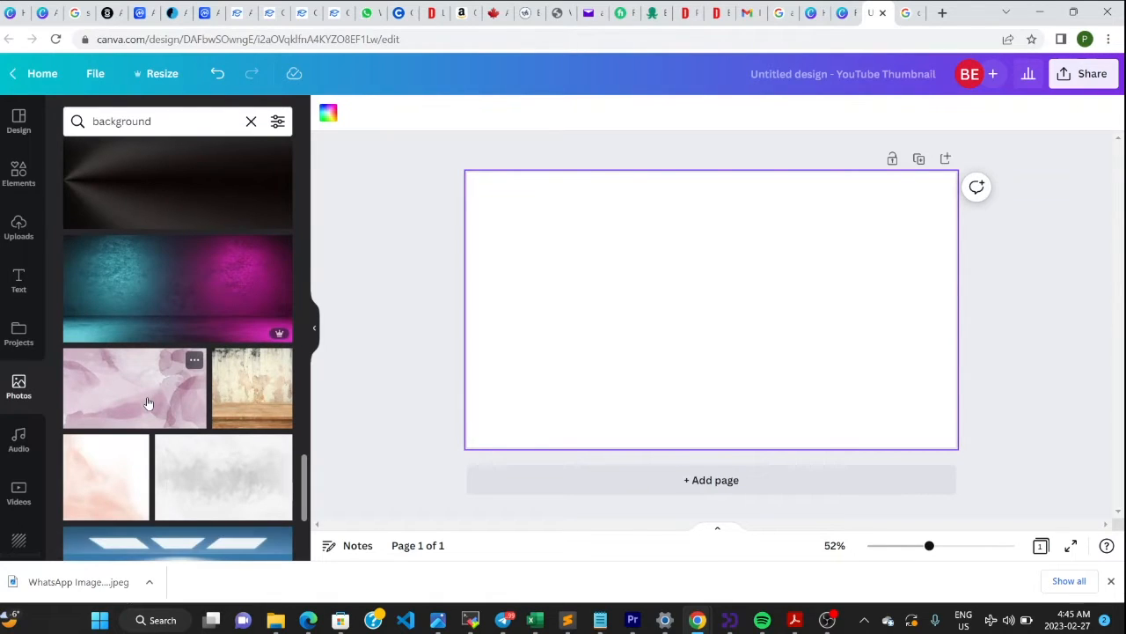
scroll(148, 403, "down", 4)
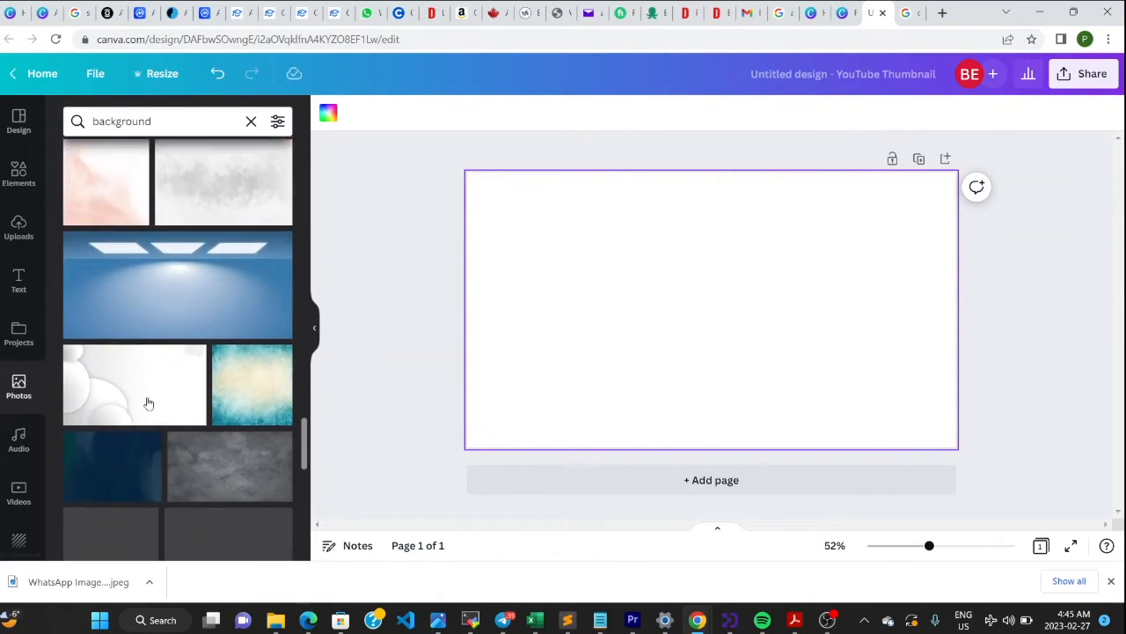
scroll(147, 403, "down", 1)
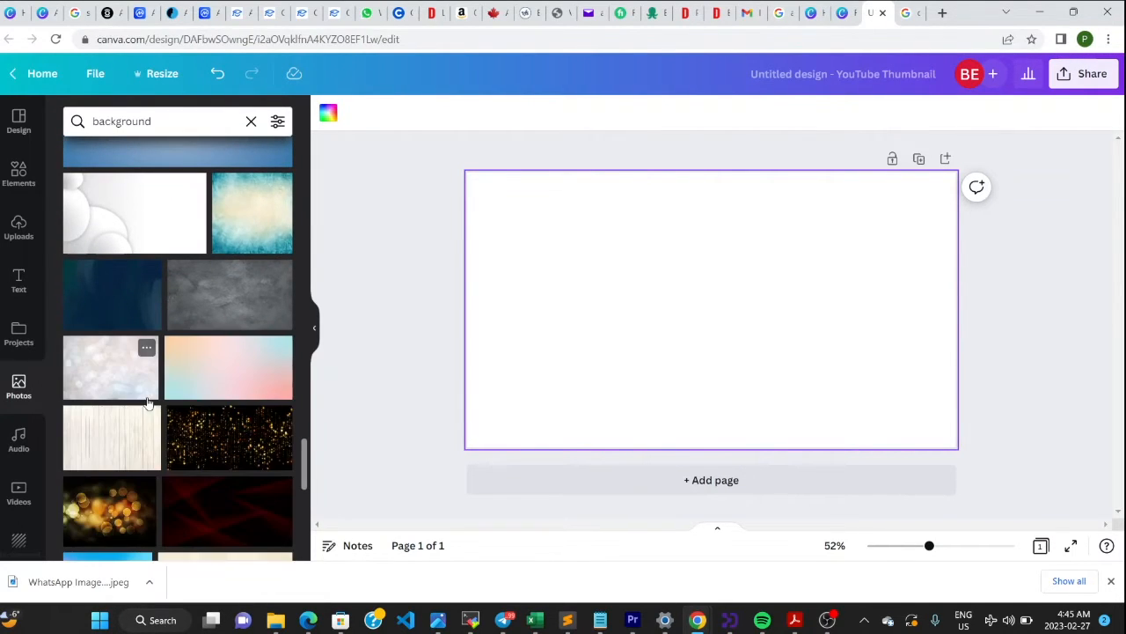
scroll(148, 403, "down", 1)
scroll(148, 403, "down", 3)
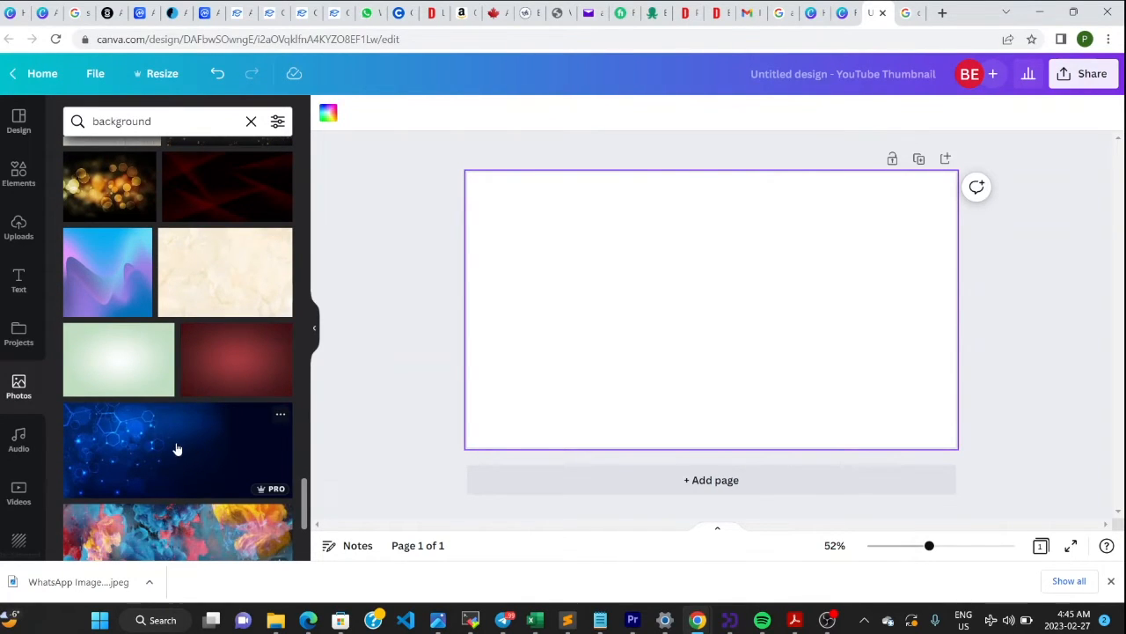
Add the dark blue hexagon photo from the results and enlarge it to cover the whole page as the background.
scroll(181, 424, "down", 2)
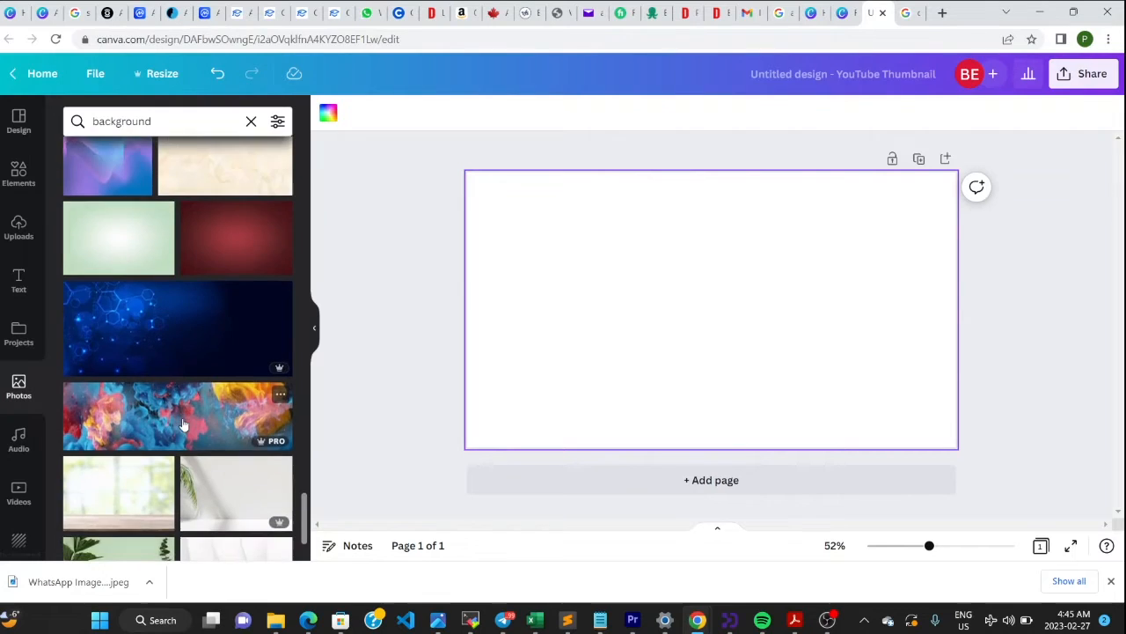
scroll(183, 425, "up", 2)
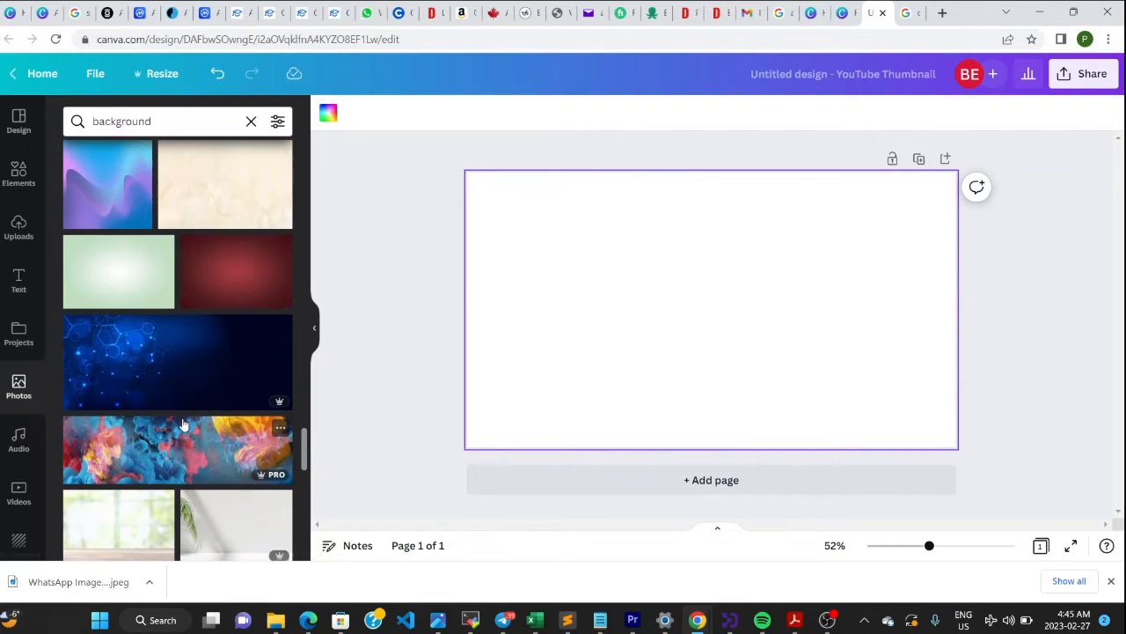
left_click(177, 352)
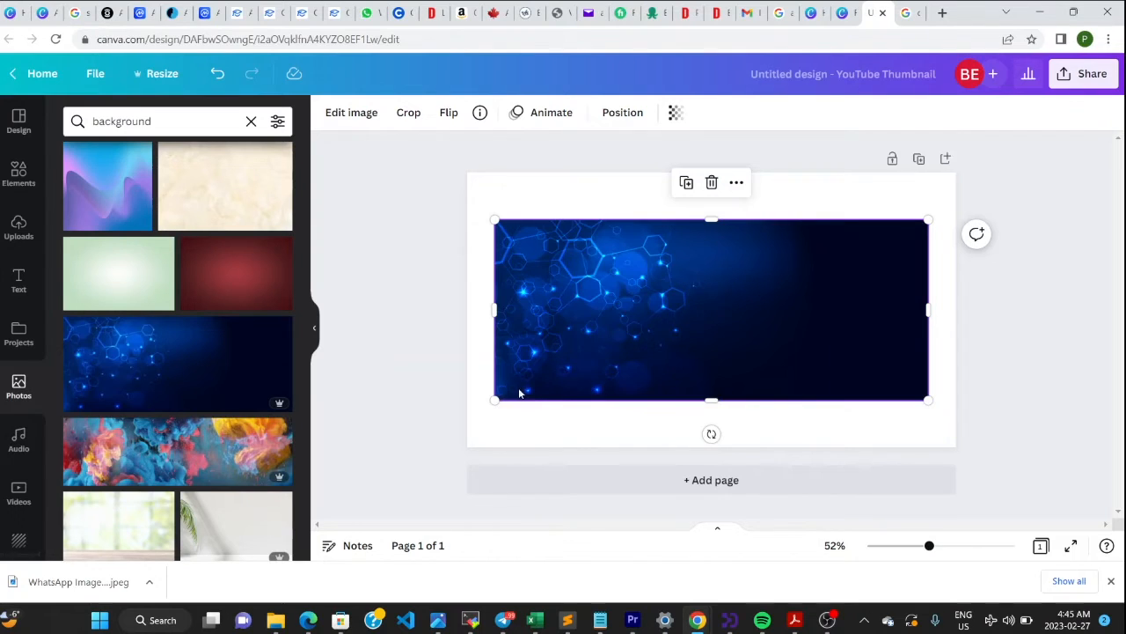
left_click_drag(495, 401, 469, 412)
left_click_drag(928, 409, 956, 423)
left_click_drag(712, 220, 712, 173)
left_click_drag(721, 421, 723, 445)
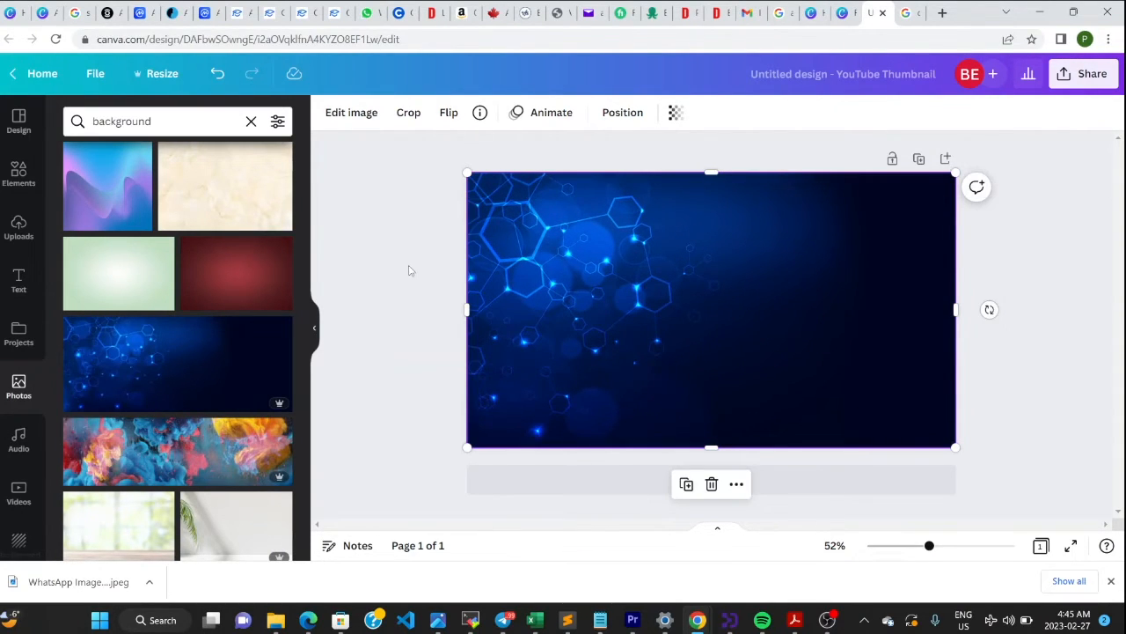
left_click(411, 268)
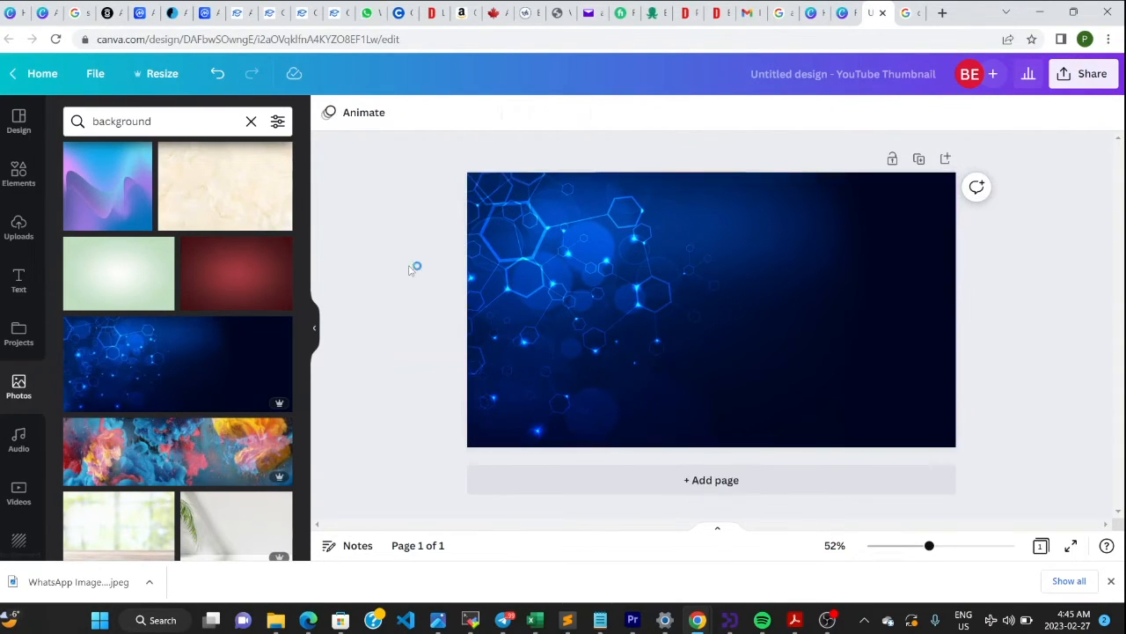
Flip the blue background photo horizontally.
left_click(607, 316)
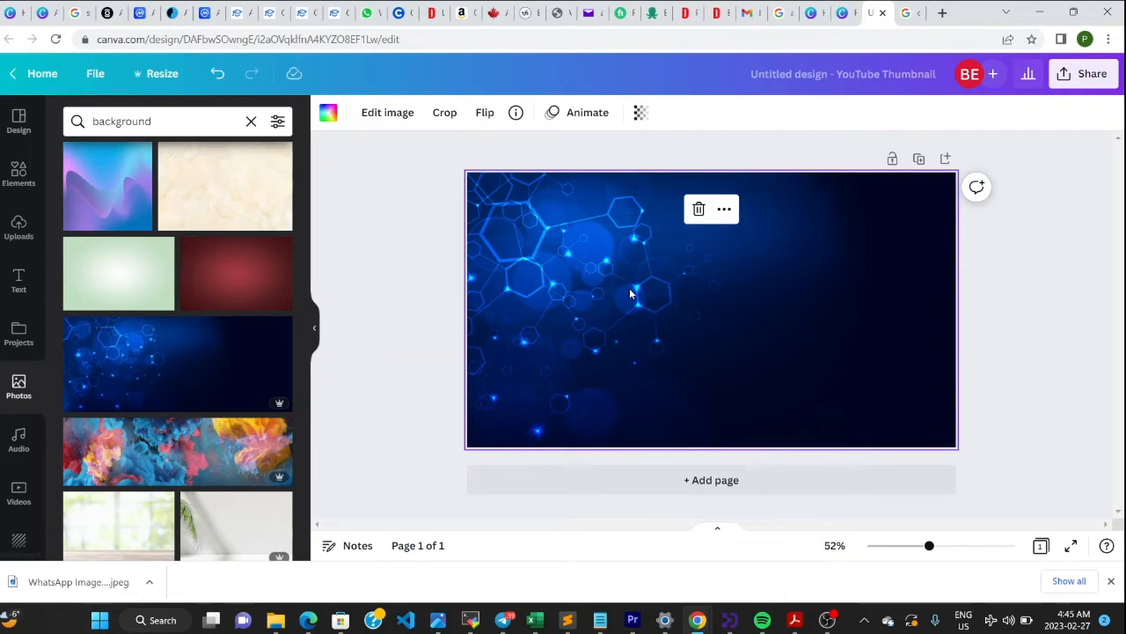
left_click(484, 115)
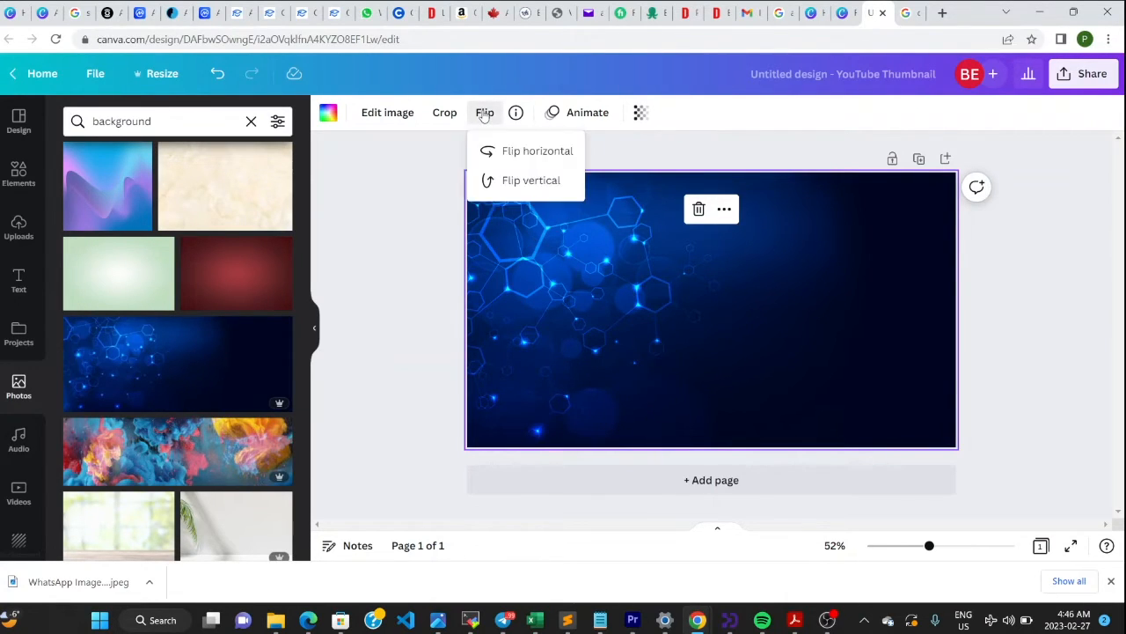
left_click(522, 152)
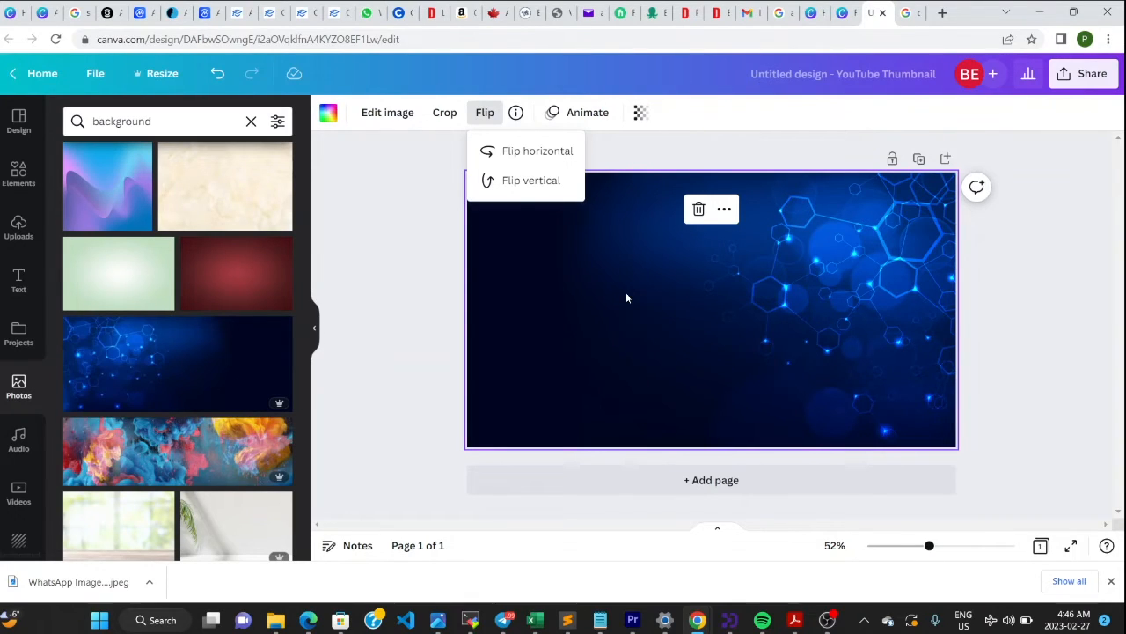
left_click(397, 270)
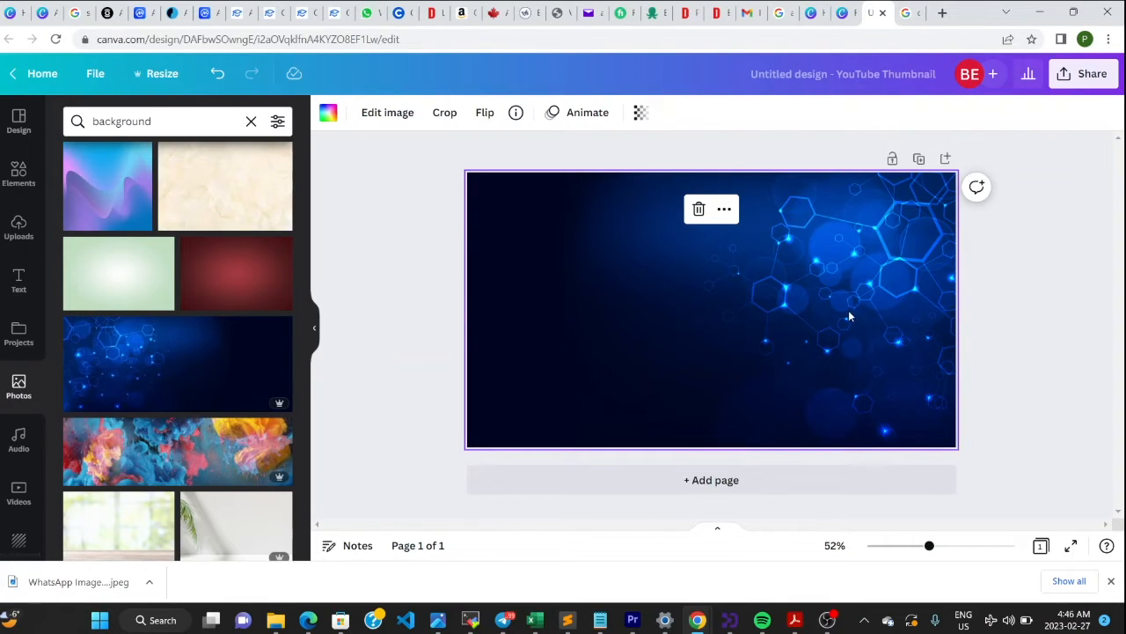
Search the photo library for "pets" and look through the results for a suitable subject image.
left_click(251, 121)
type("pets")
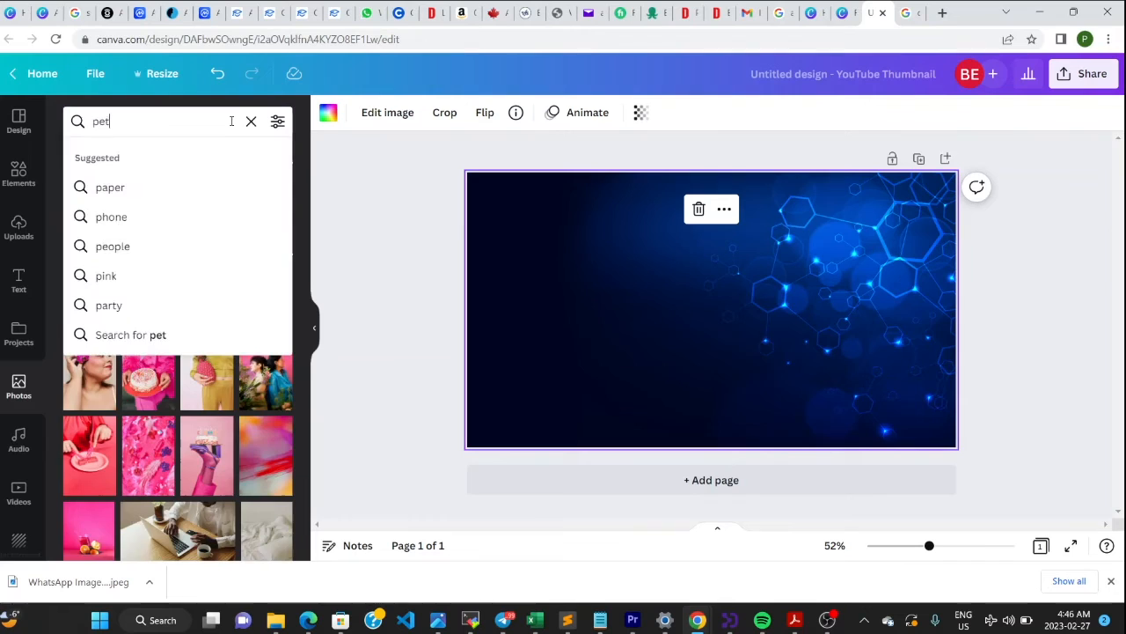
key("Return")
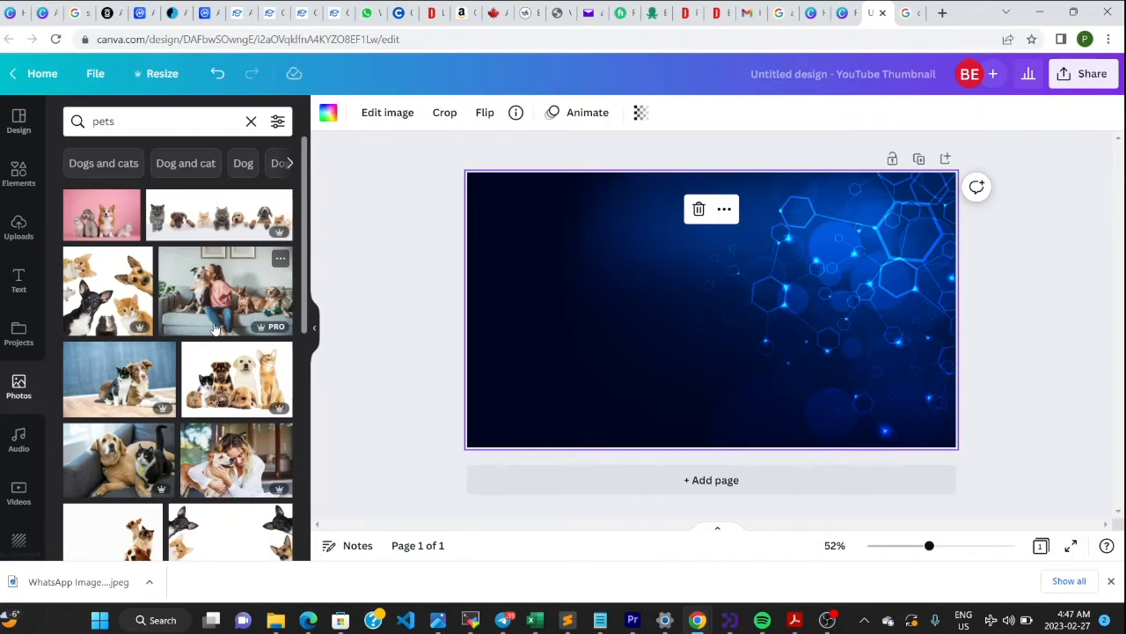
scroll(215, 328, "down", 5)
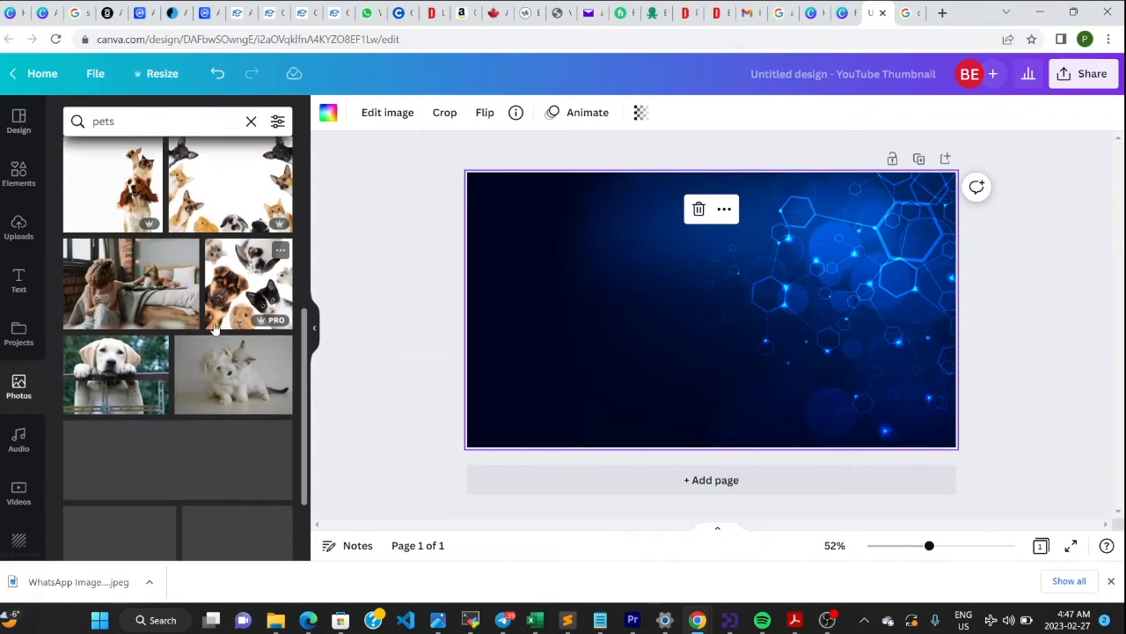
scroll(215, 329, "down", 3)
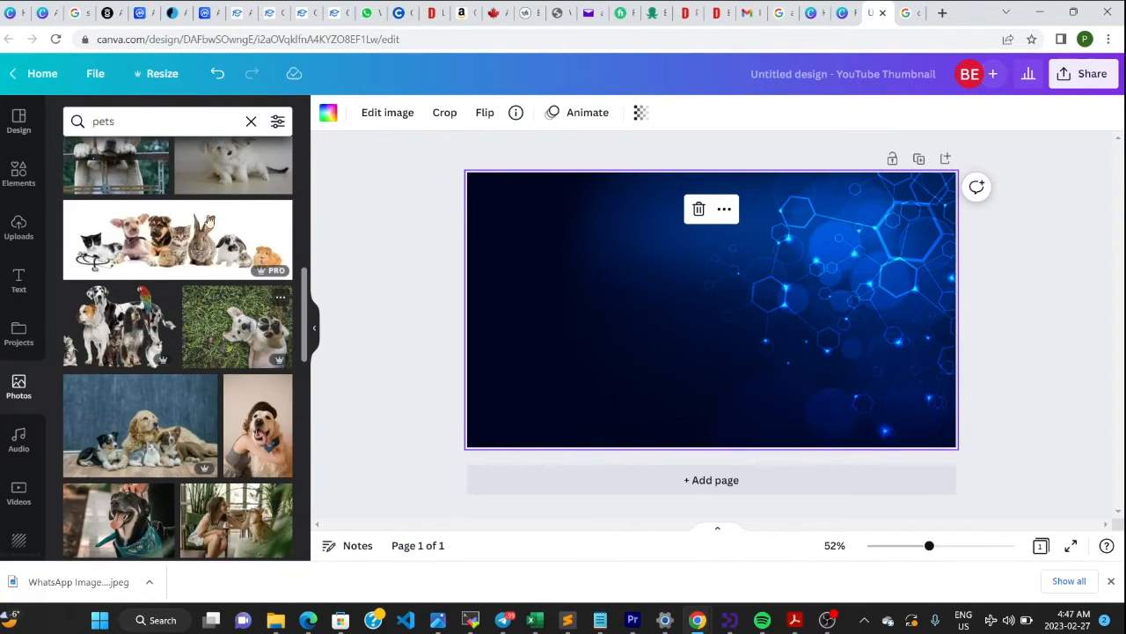
Change the photo search to "pet robot".
left_click(179, 114)
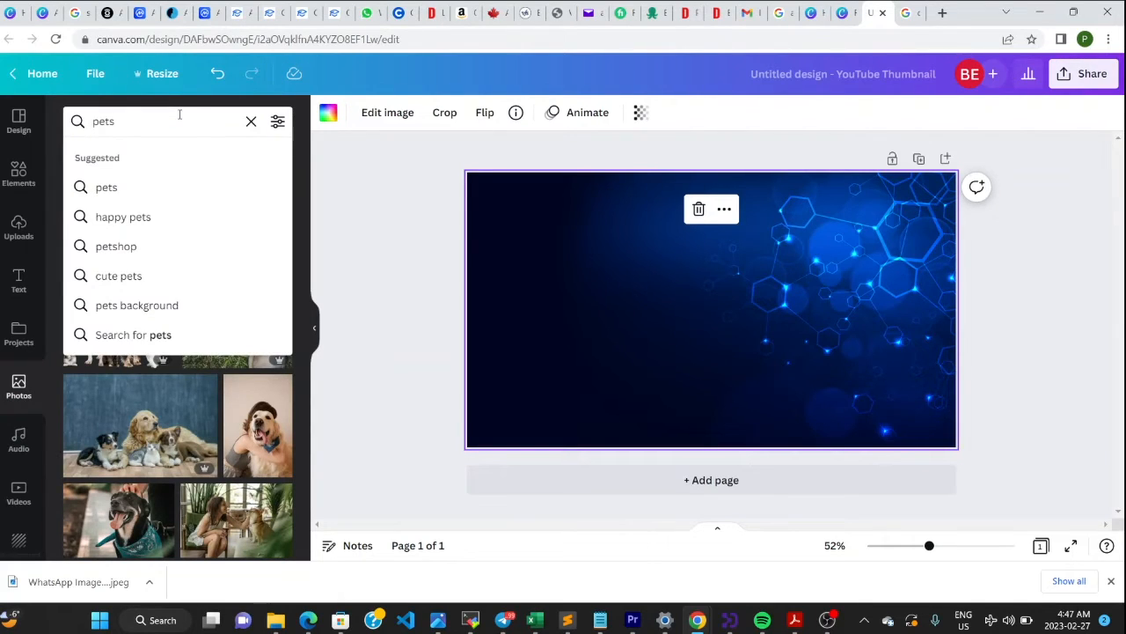
key("BackSpace")
type("robot")
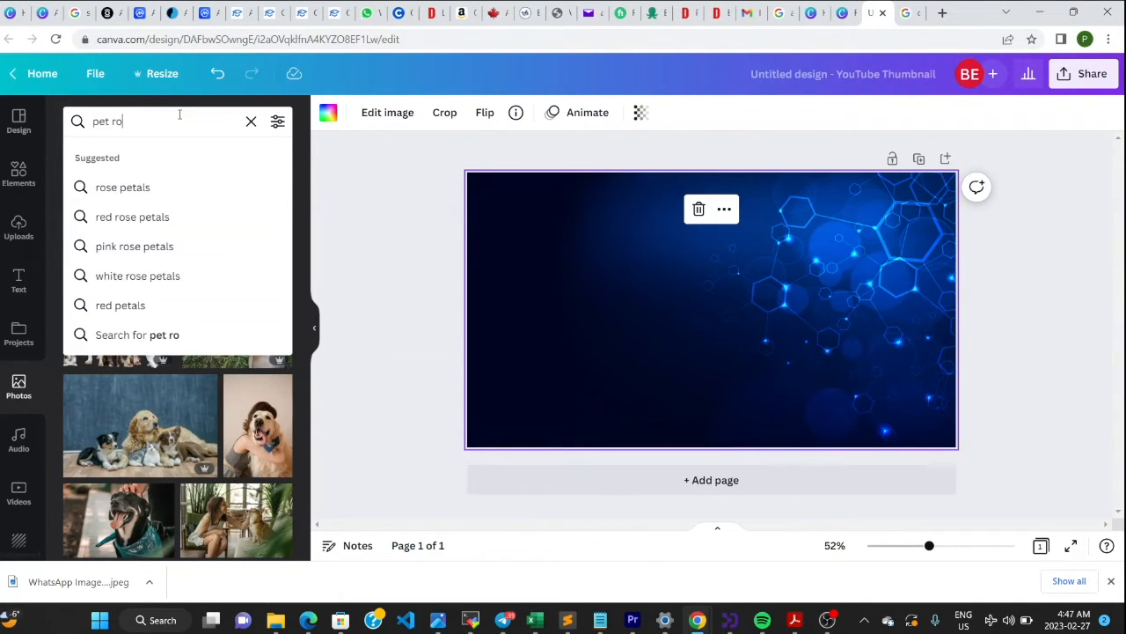
key("Return")
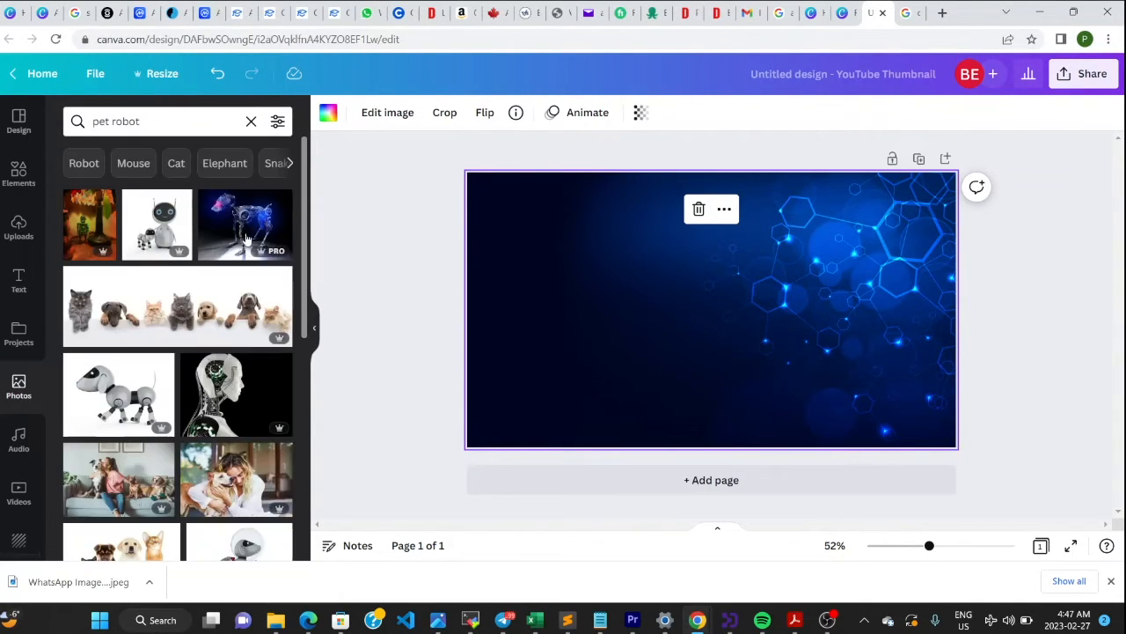
Add the robot dog photo with the glowing red face and place it on the right half of the thumbnail.
left_click(244, 226)
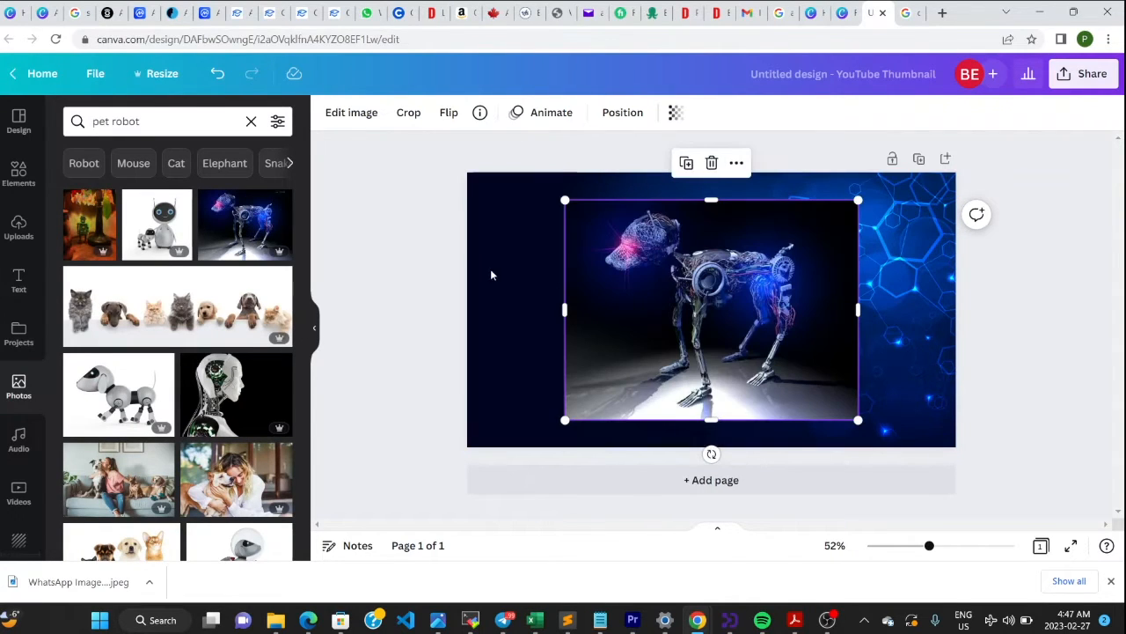
left_click_drag(704, 323, 776, 325)
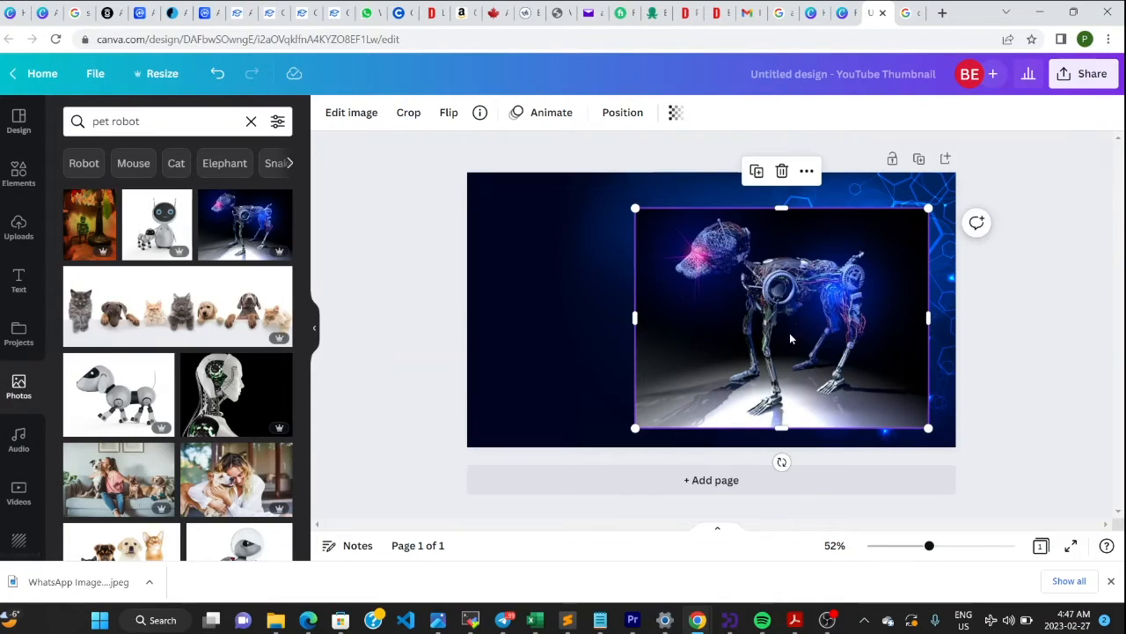
left_click(379, 219)
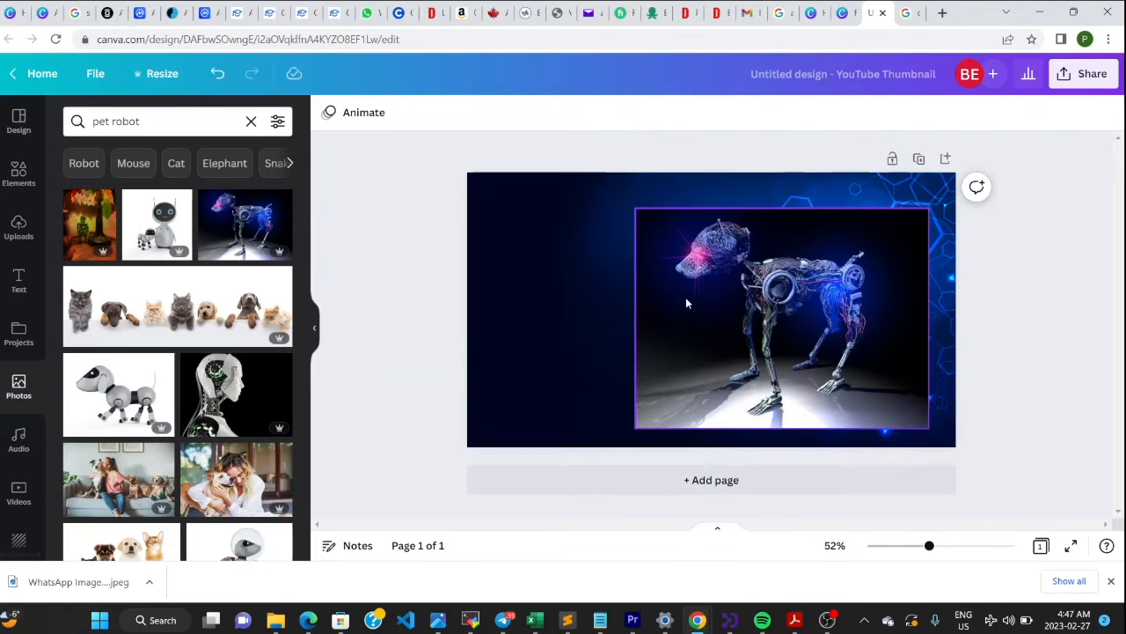
Remove the background of the robot dog photo with Background Remover.
left_click(553, 282)
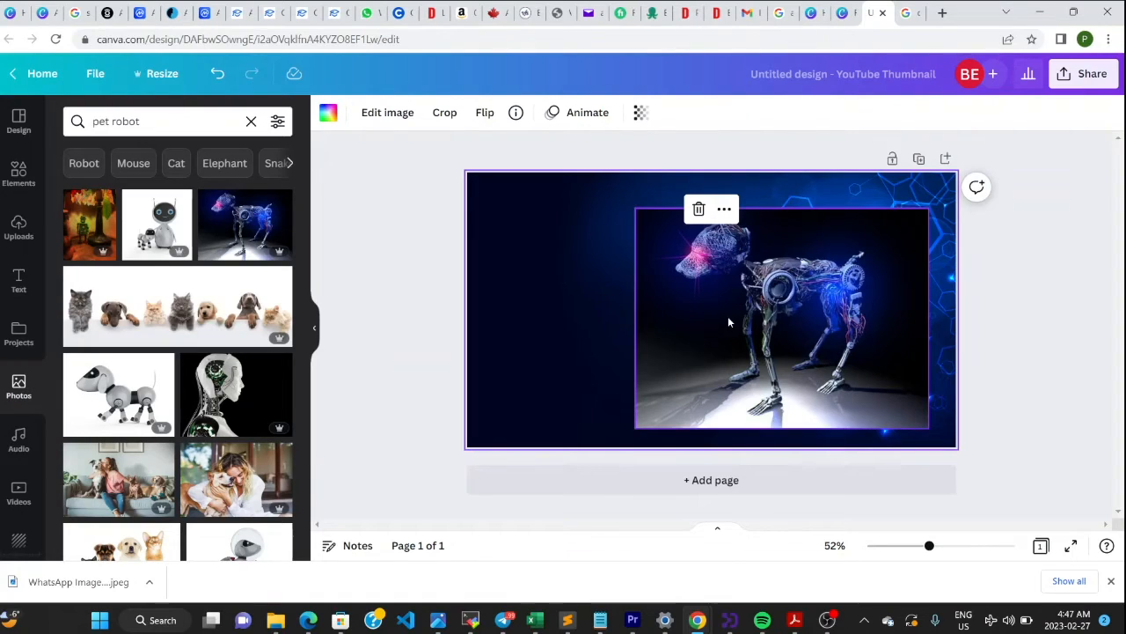
left_click(786, 296)
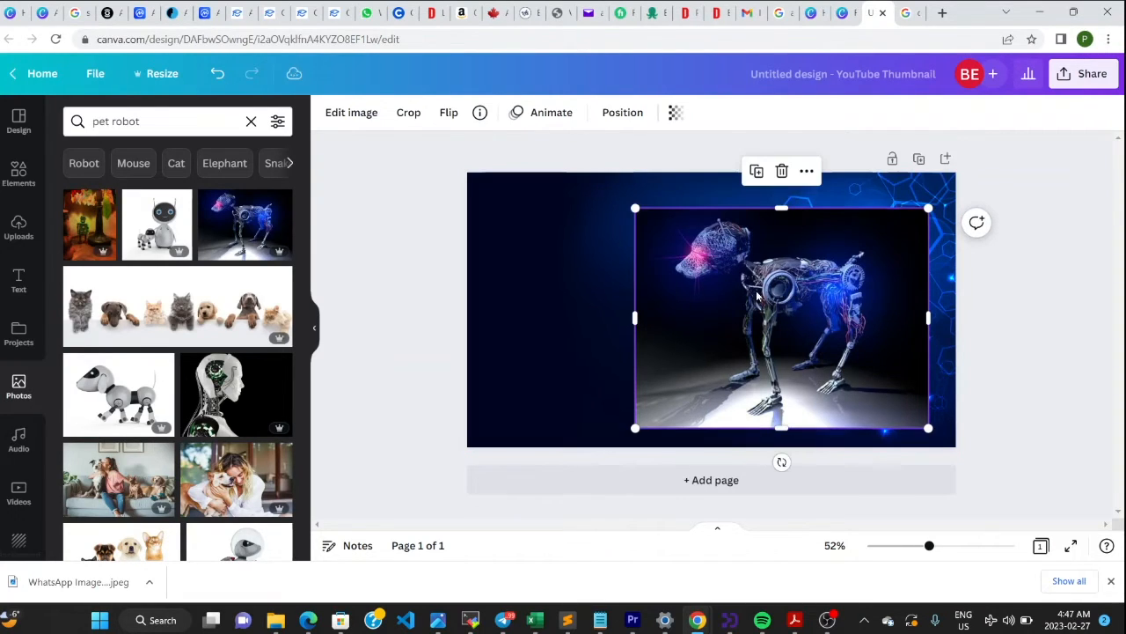
left_click(369, 120)
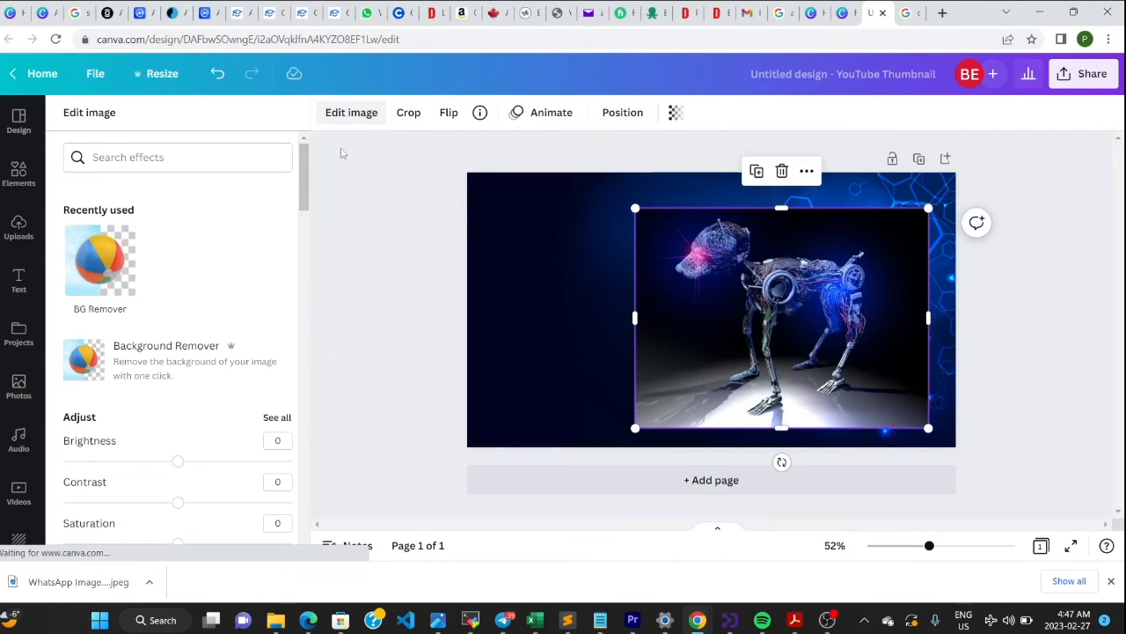
left_click(116, 359)
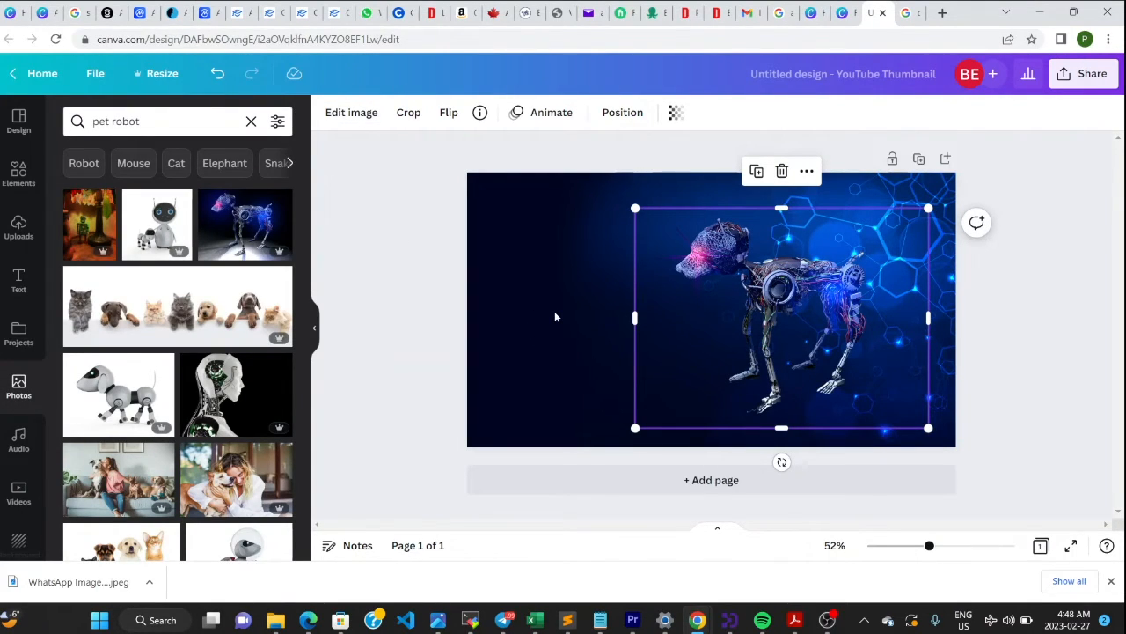
left_click(412, 282)
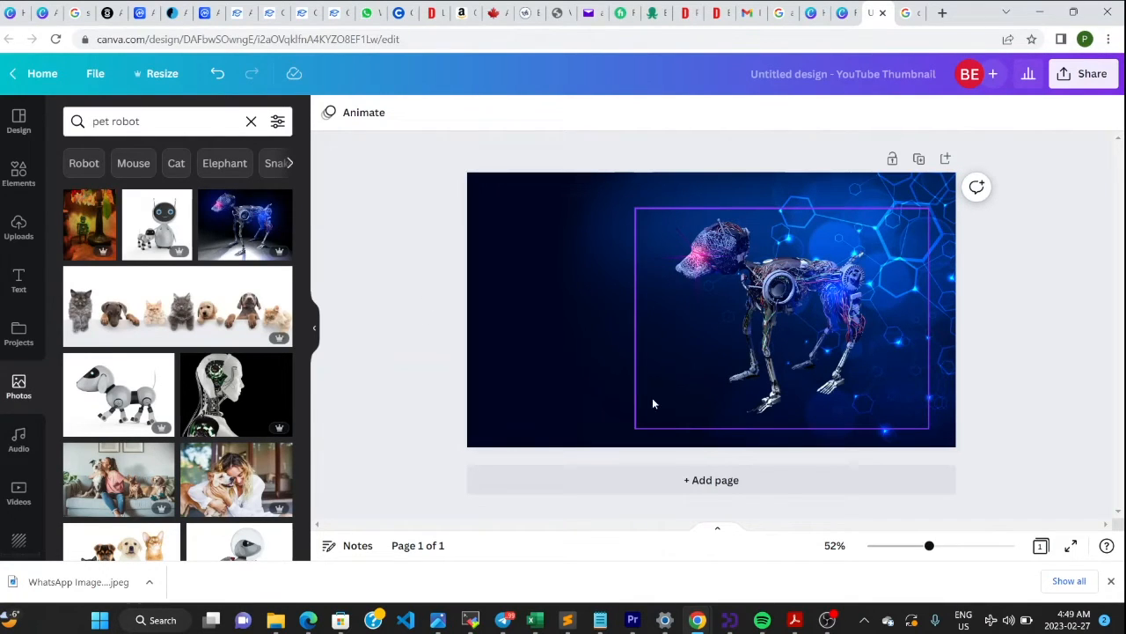
Enlarge the robot dog cutout and shift it towards the thumbnail's right edge, with its feet near the bottom.
left_click(740, 361)
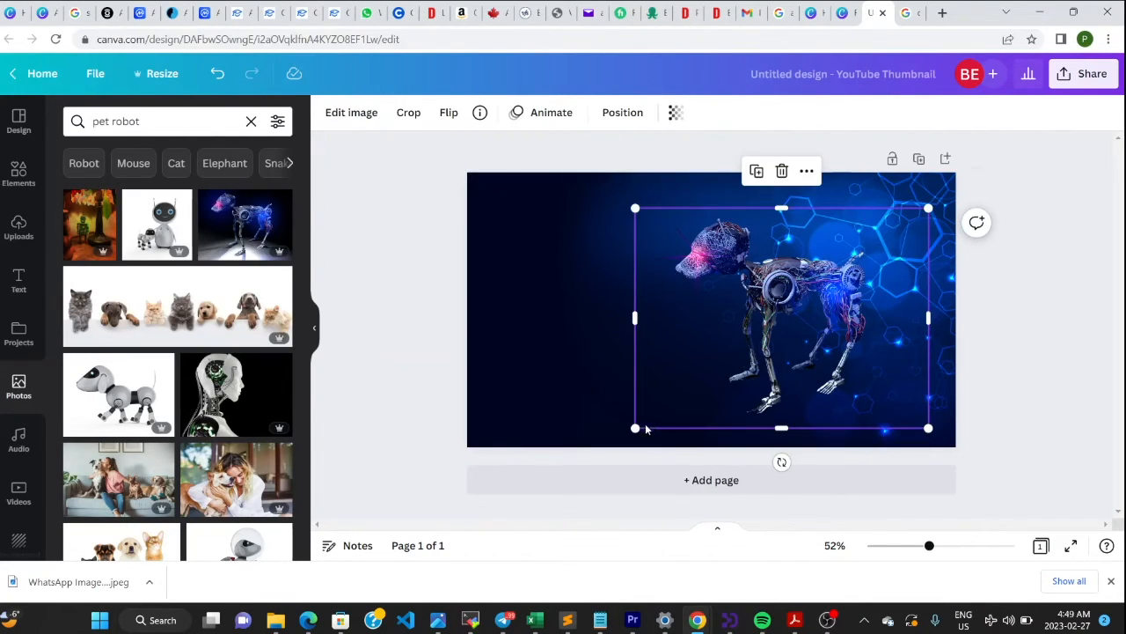
left_click_drag(636, 428, 570, 516)
left_click_drag(685, 357, 764, 355)
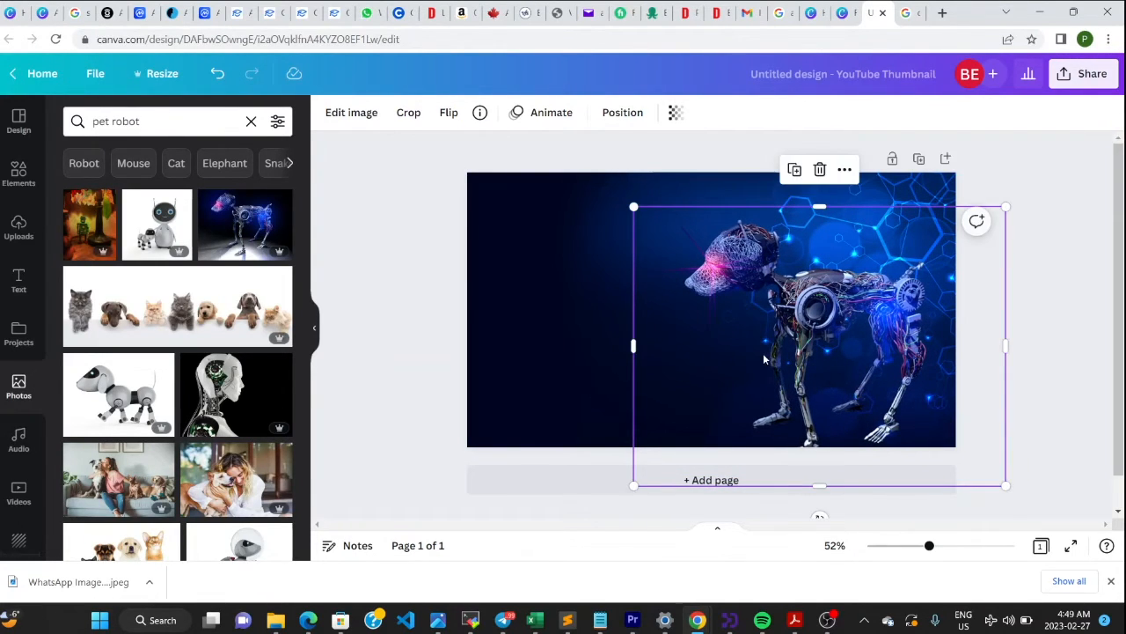
left_click(405, 285)
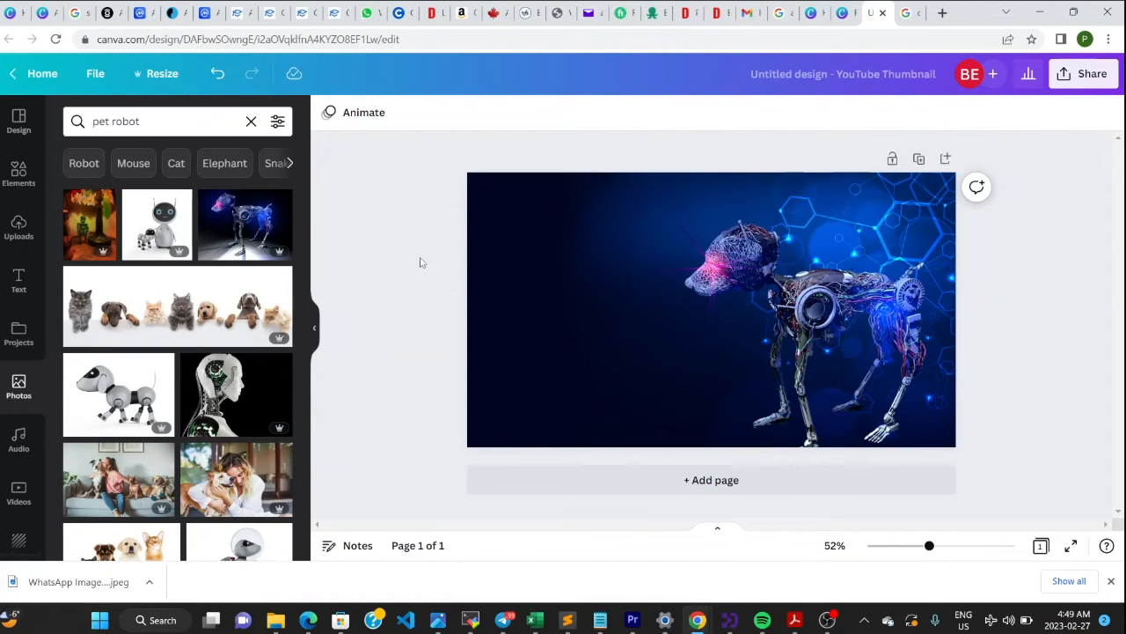
scroll(198, 347, "down", 3)
scroll(198, 347, "down", 3)
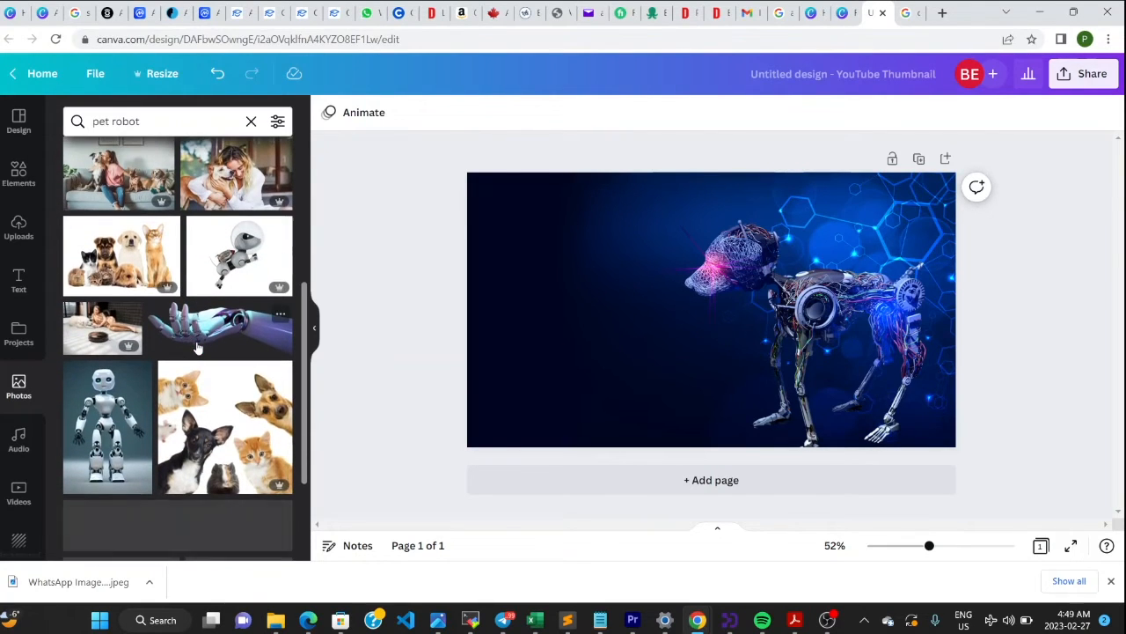
scroll(198, 348, "up", 5)
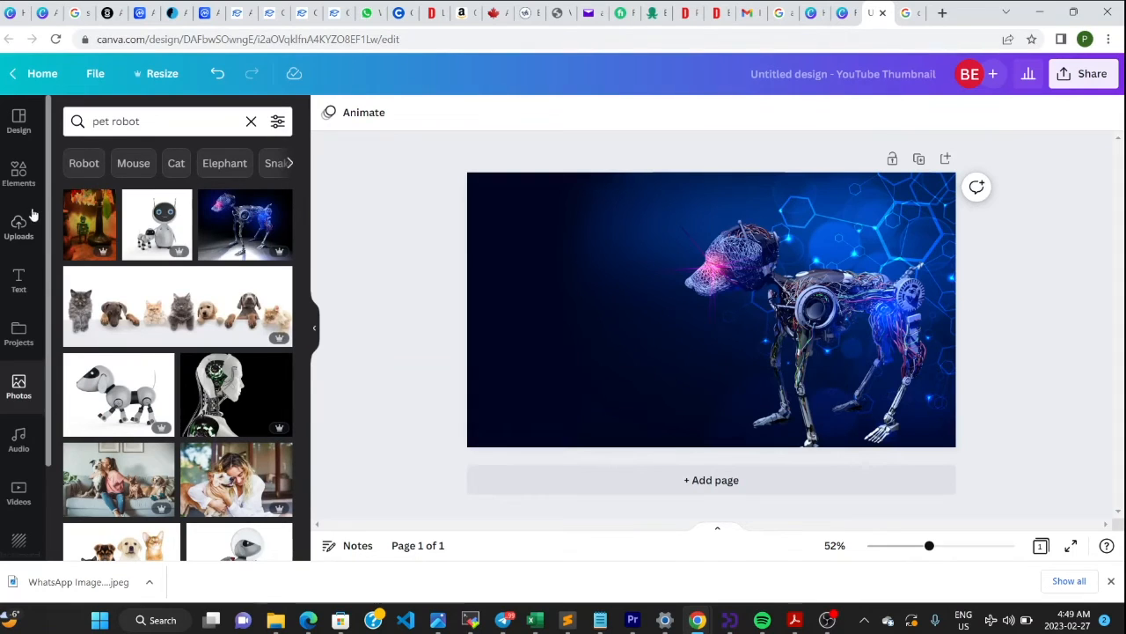
Add the recently used "GRAPHIC DESIGN" text combination to the page and select its "FOR BEGINNERS" line.
left_click(18, 280)
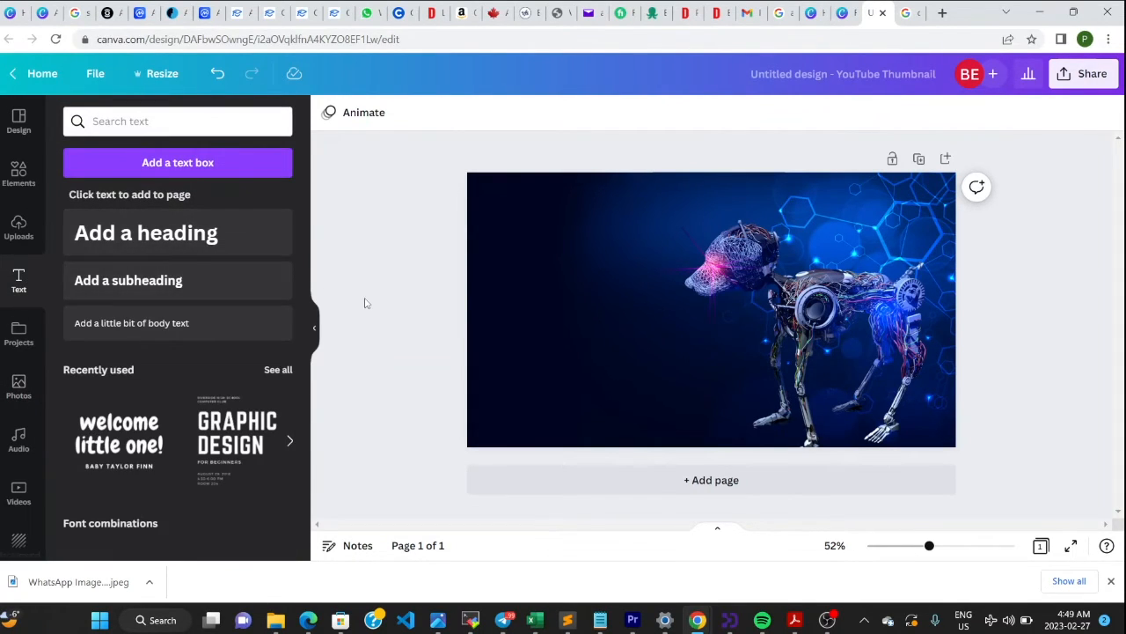
scroll(223, 377, "down", 1)
scroll(226, 382, "down", 3)
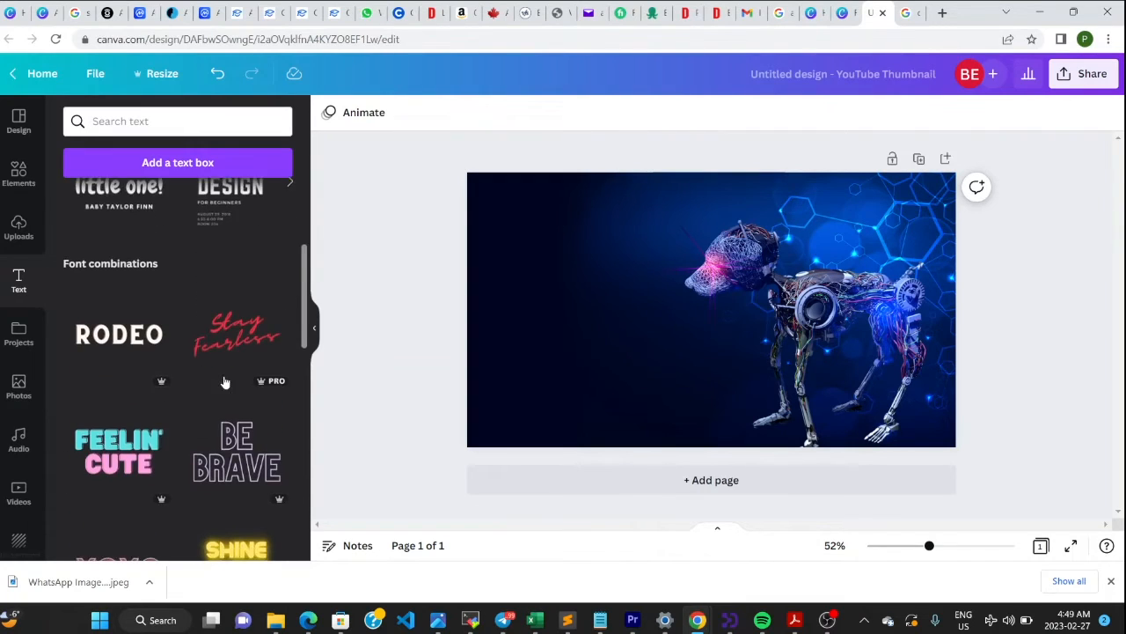
scroll(225, 382, "up", 3)
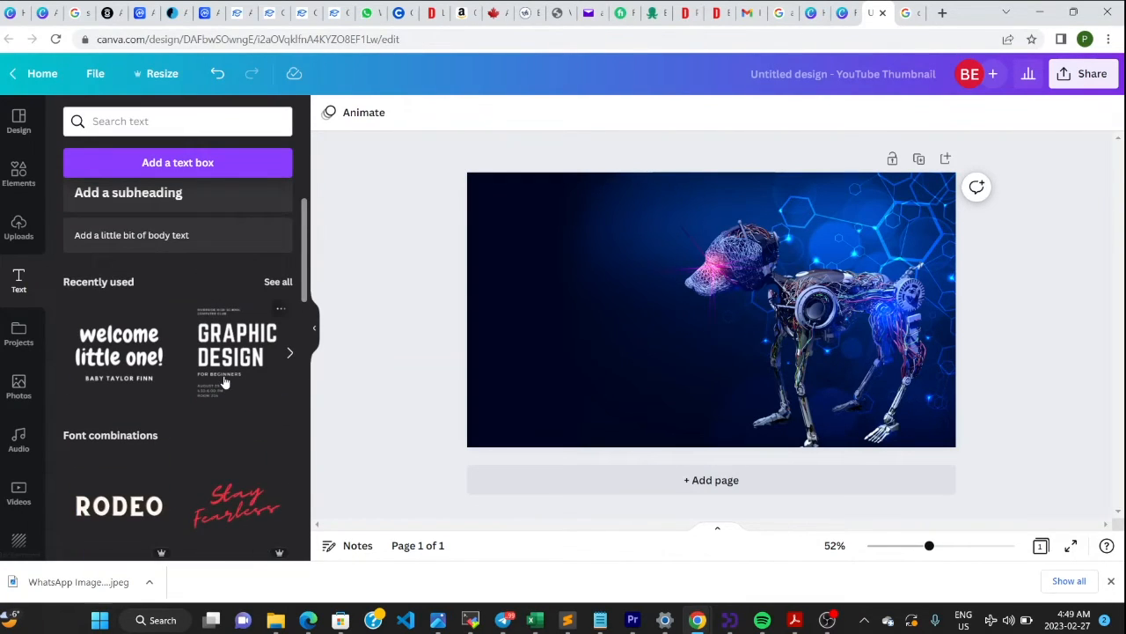
scroll(226, 380, "down", 1)
scroll(224, 382, "up", 1)
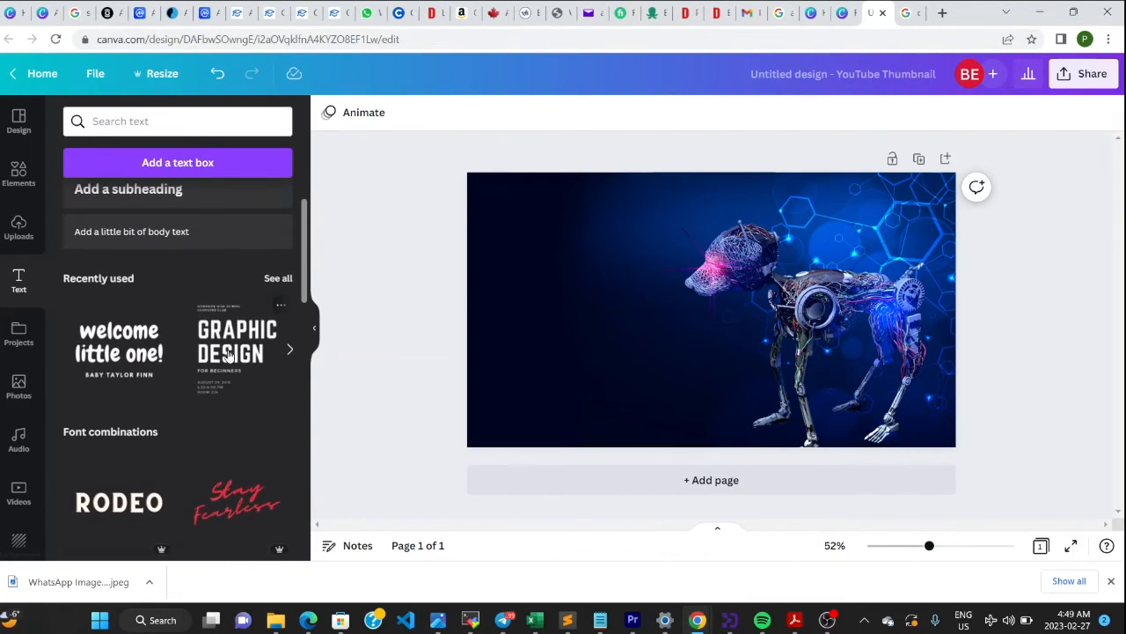
left_click(233, 350)
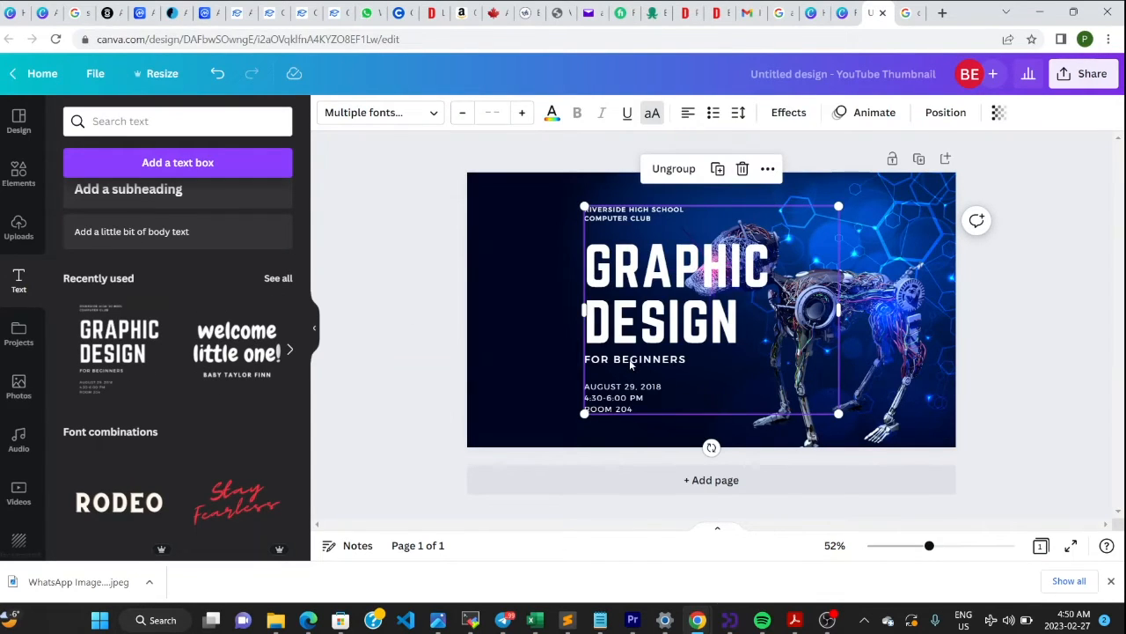
left_click(631, 364)
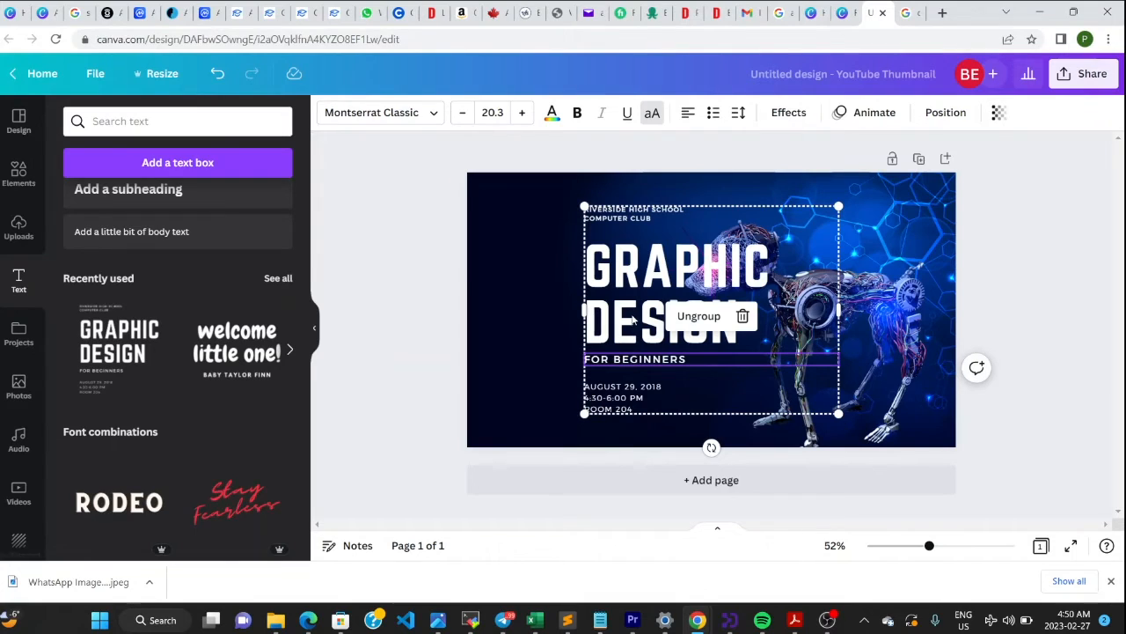
Delete the "GRAPHIC DESIGN" heading, the school club lines and the date lines, keeping only "FOR BEGINNERS".
left_click(632, 318)
key("Delete")
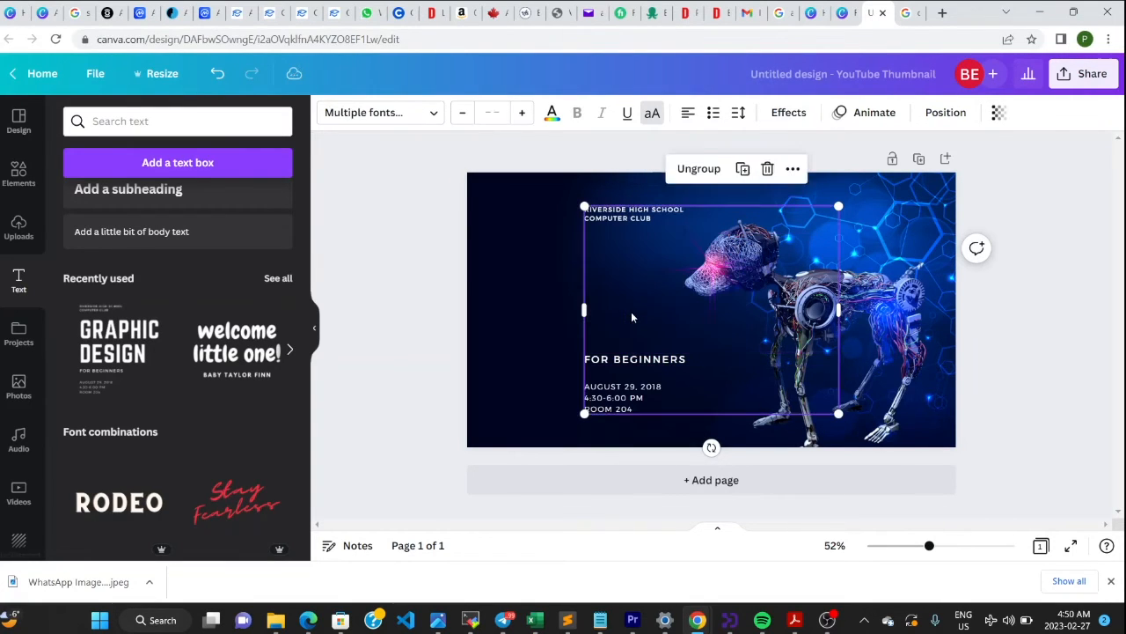
left_click(619, 220)
key("Delete")
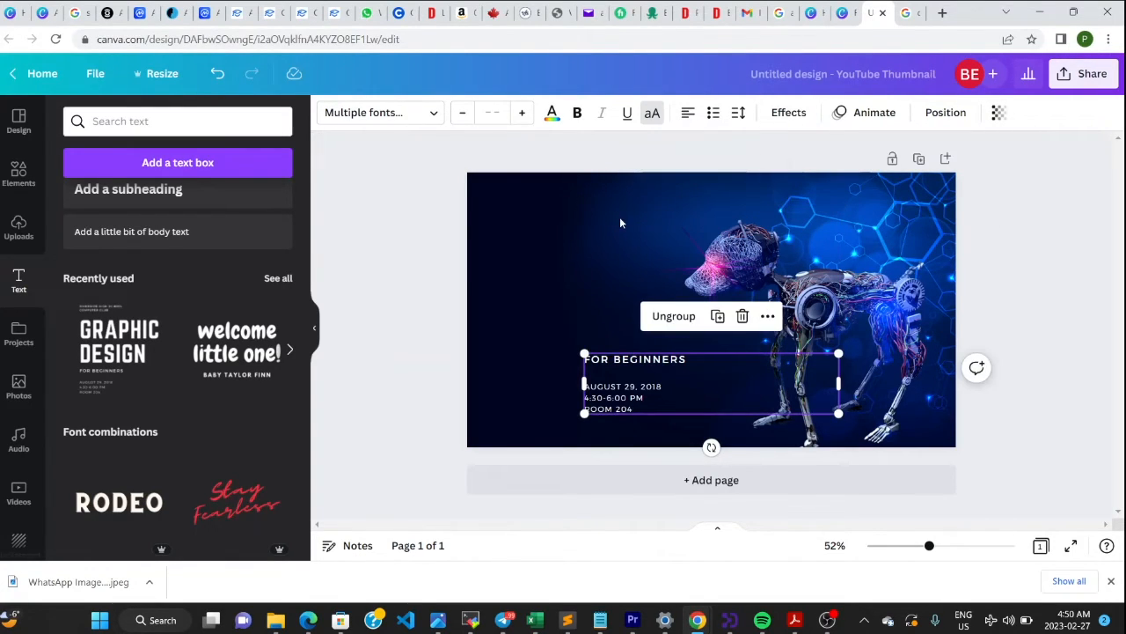
left_click(614, 398)
key("Delete")
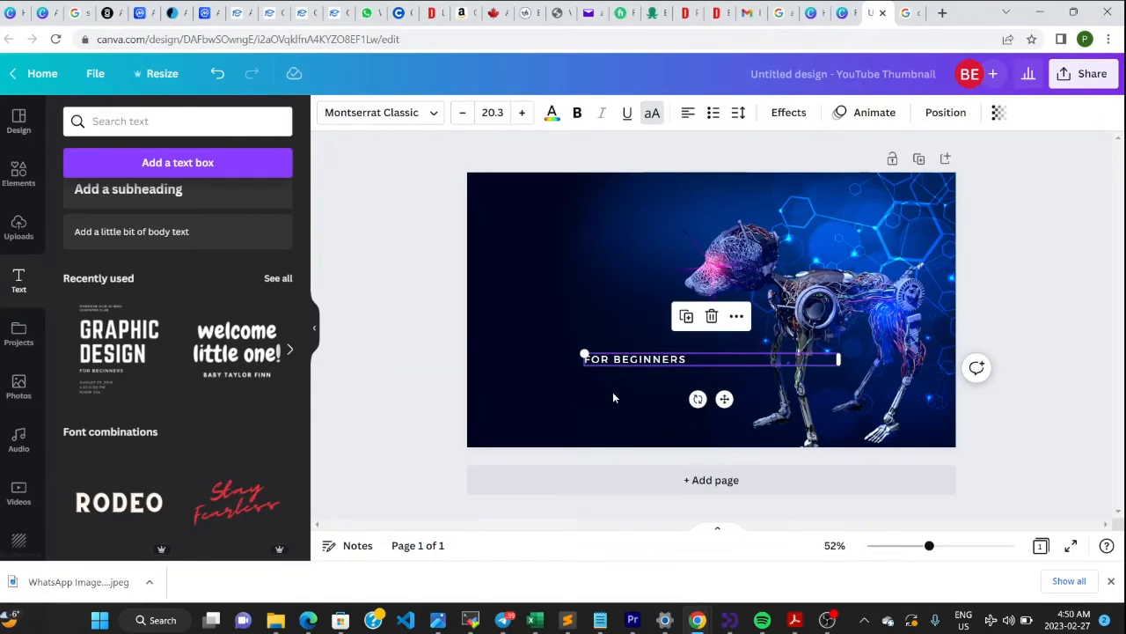
Narrow the "FOR BEGINNERS" text box, enlarge its text to about size 61 and place it across the thumbnail's upper area.
left_click_drag(840, 357, 692, 360)
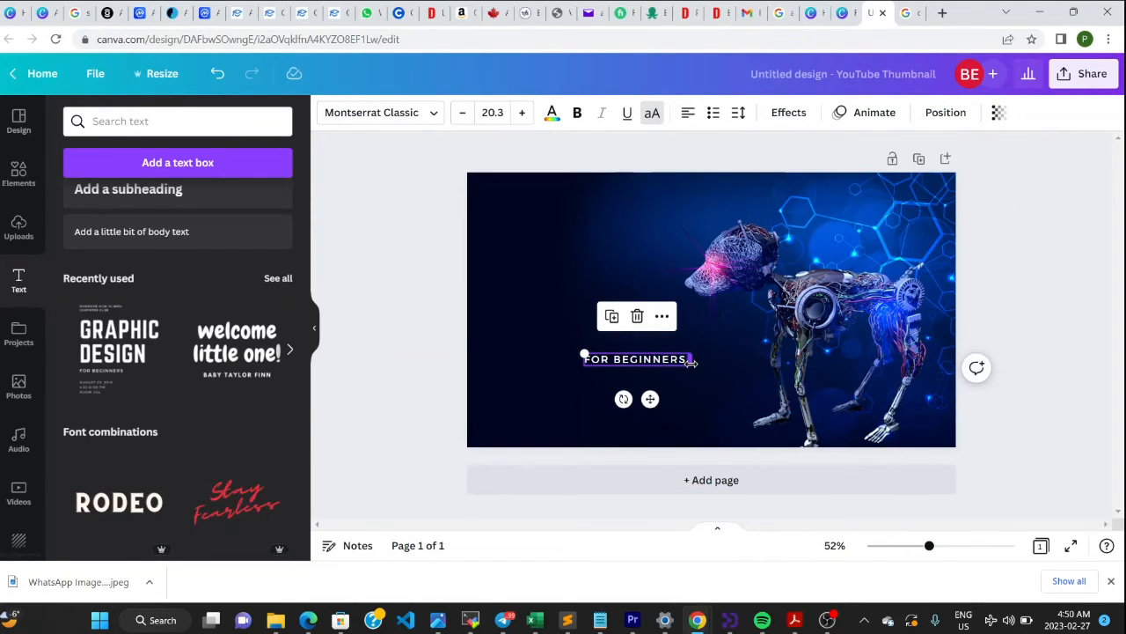
left_click_drag(694, 367, 880, 541)
left_click_drag(756, 423, 663, 285)
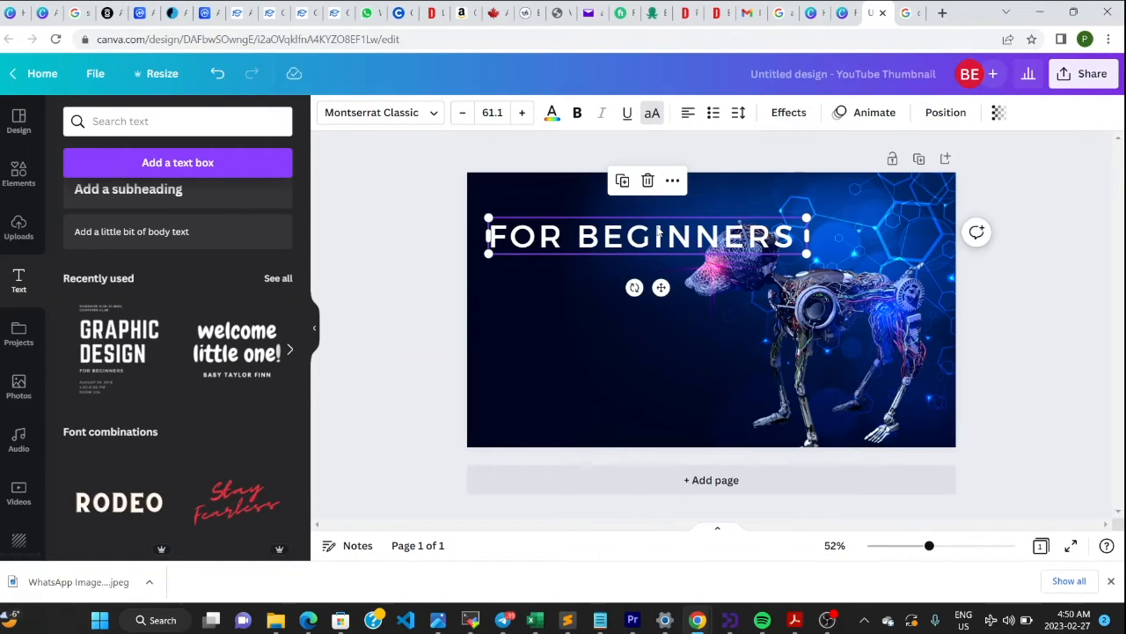
Undo the "FOR BEGINNERS" changes and the text deletions back to the complete "GRAPHIC DESIGN" text combination.
key("ctrl+z")
key("ctrl+z")
key("ctrl+z")
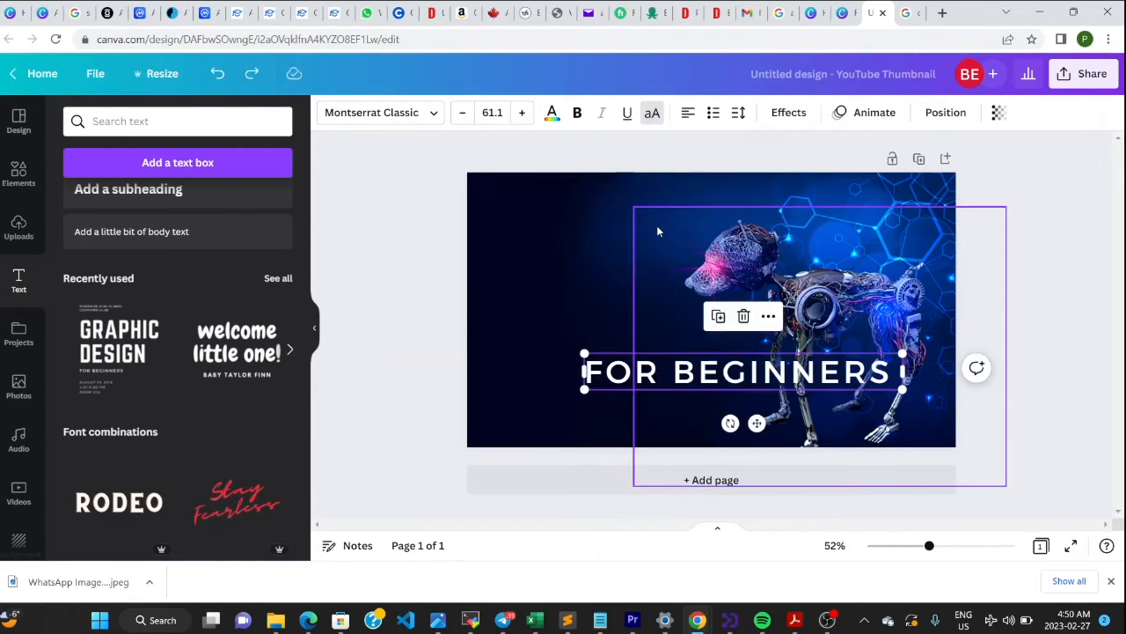
key("ctrl+z")
key("ctrl+z")
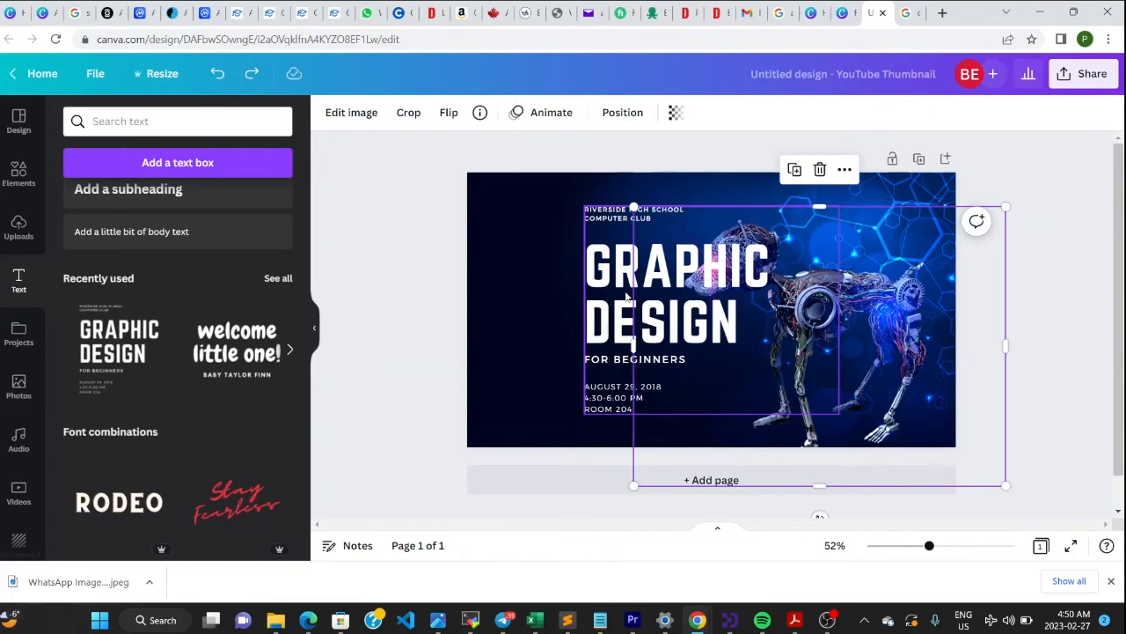
Move the text combination to the thumbnail's left side and delete every line except the "GRAPHIC DESIGN" heading.
left_click_drag(616, 306, 518, 287)
left_click(534, 208)
key("Delete")
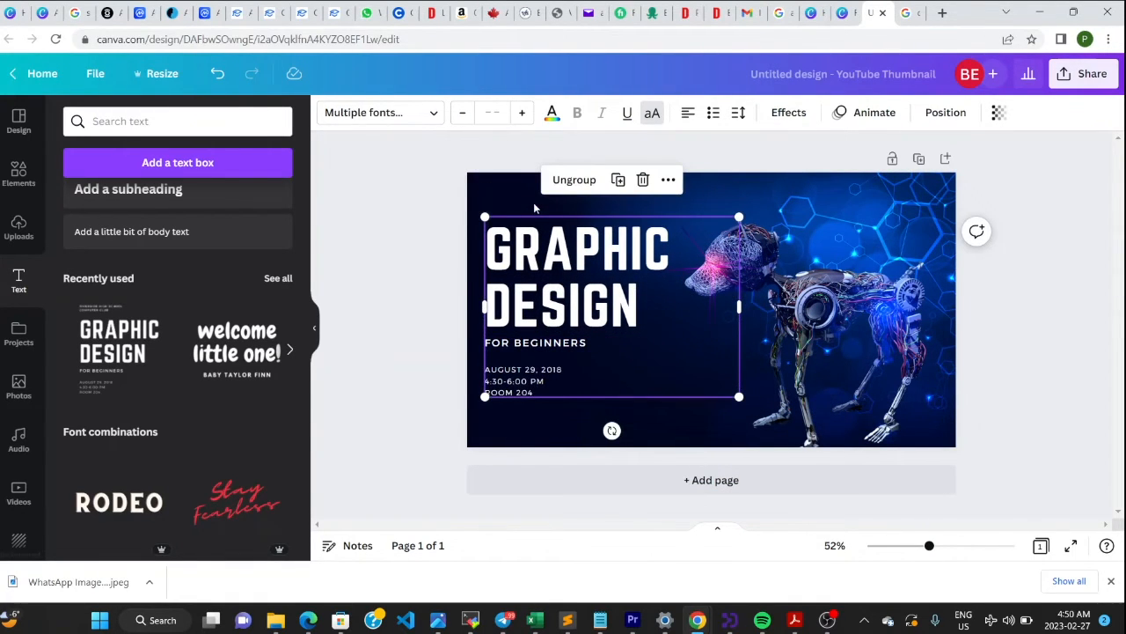
left_click(544, 347)
key("Delete")
left_click(537, 379)
key("Delete")
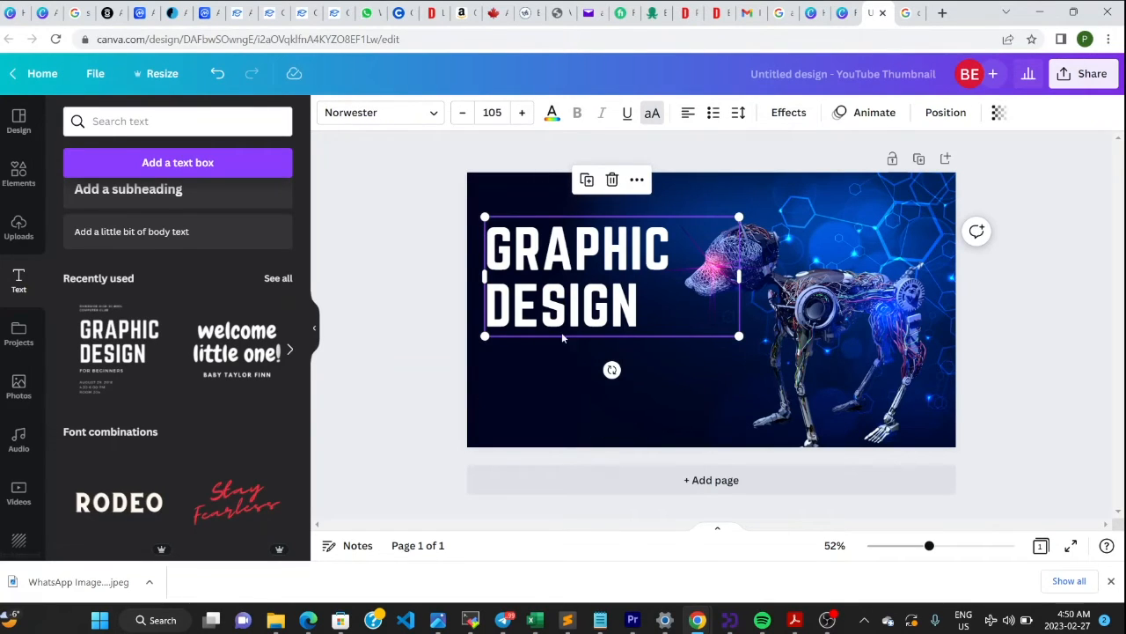
Replace the "GRAPHIC DESIGN" heading text with "HOW TO" and "CREATE" on two separate lines.
double_click(643, 322)
key("BackSpace")
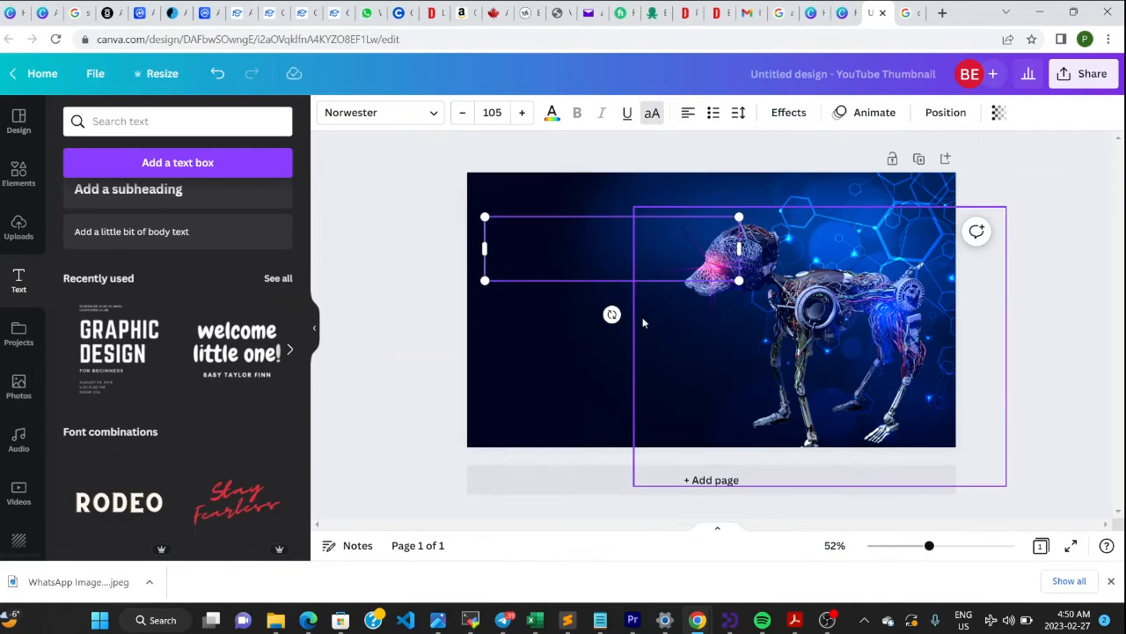
key("Caps_Lock")
type("HOW TO \\")
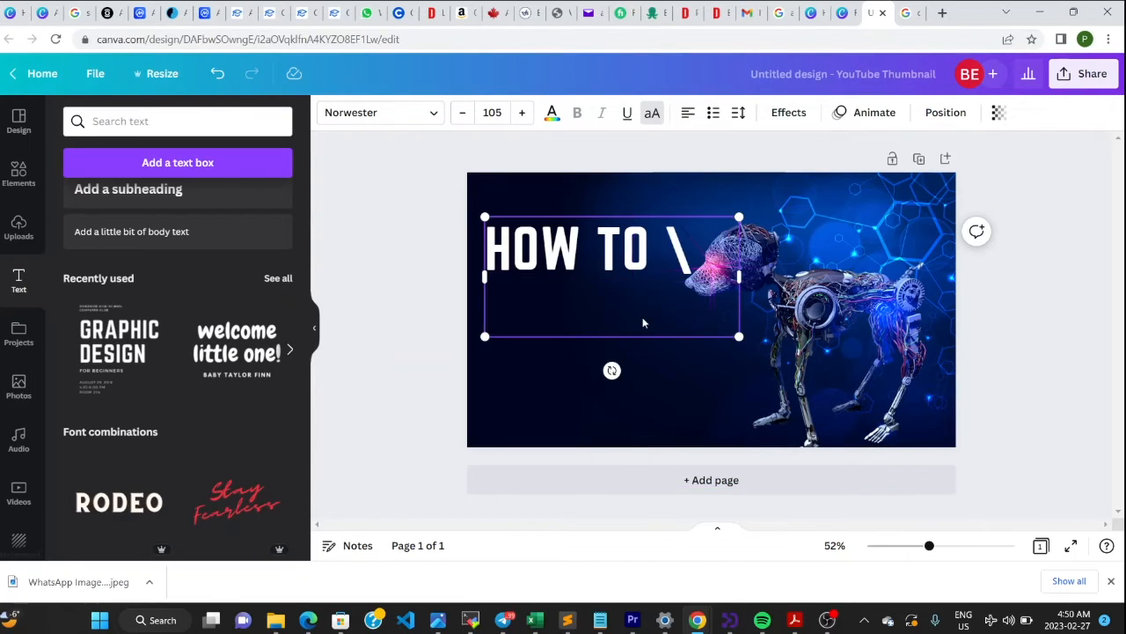
key("BackSpace")
key("BackSpace")
key("Return")
type("CREATE")
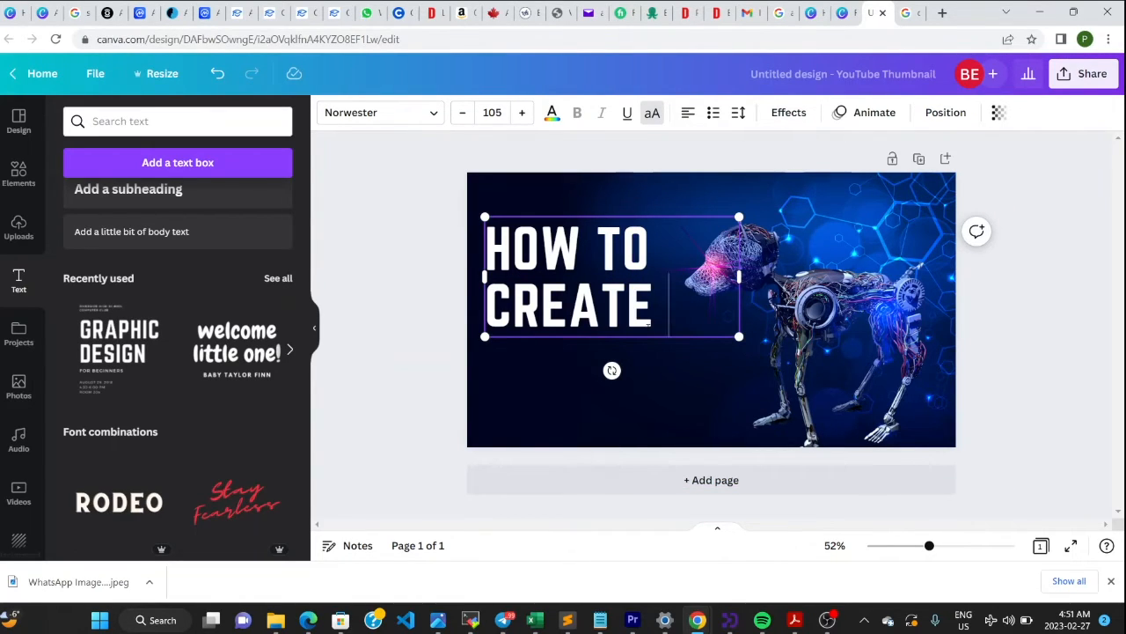
Add "3D-PET IMAGES" to the title, starting on a new line below "CREATE".
key("Return")
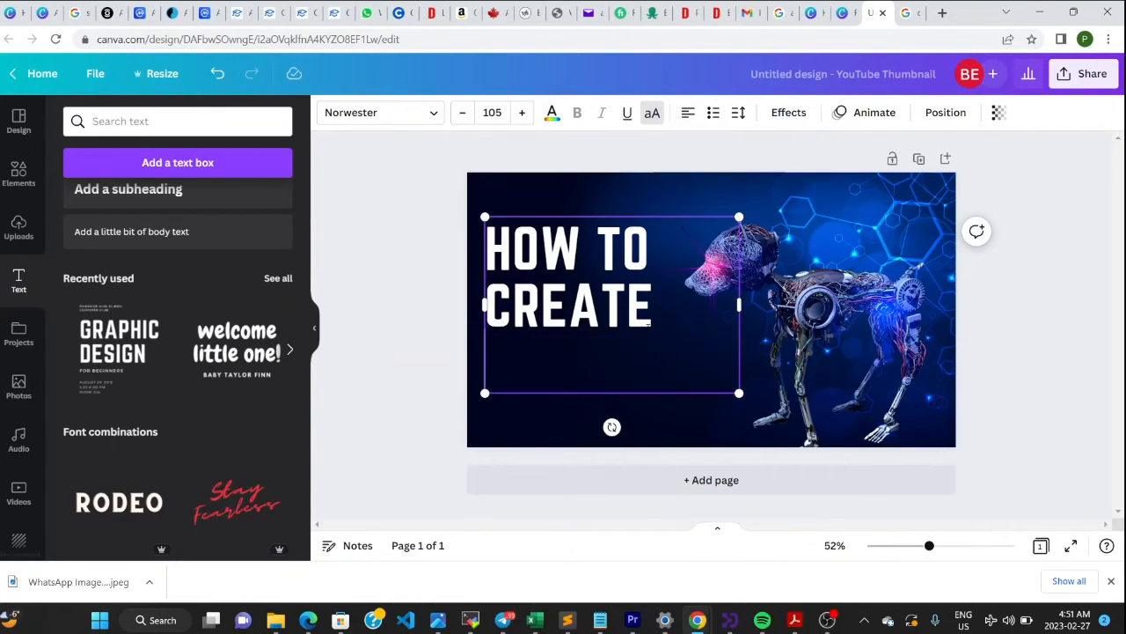
type("3D-")
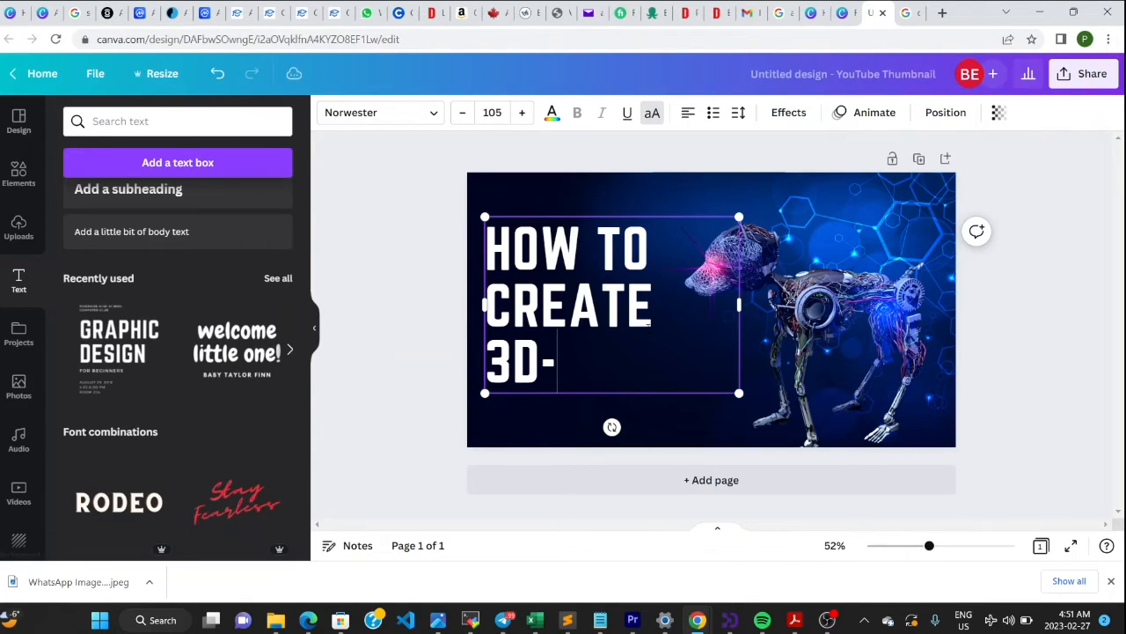
type("IMAG")
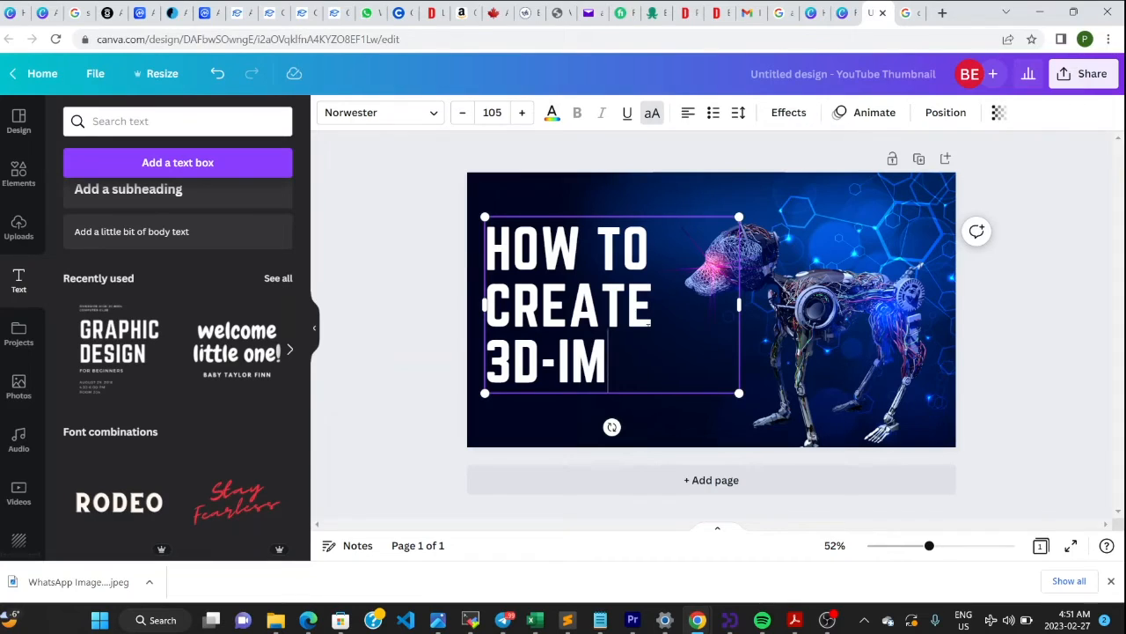
key("BackSpace")
key("BackSpace")
key("BackSpace")
key("BackSpace")
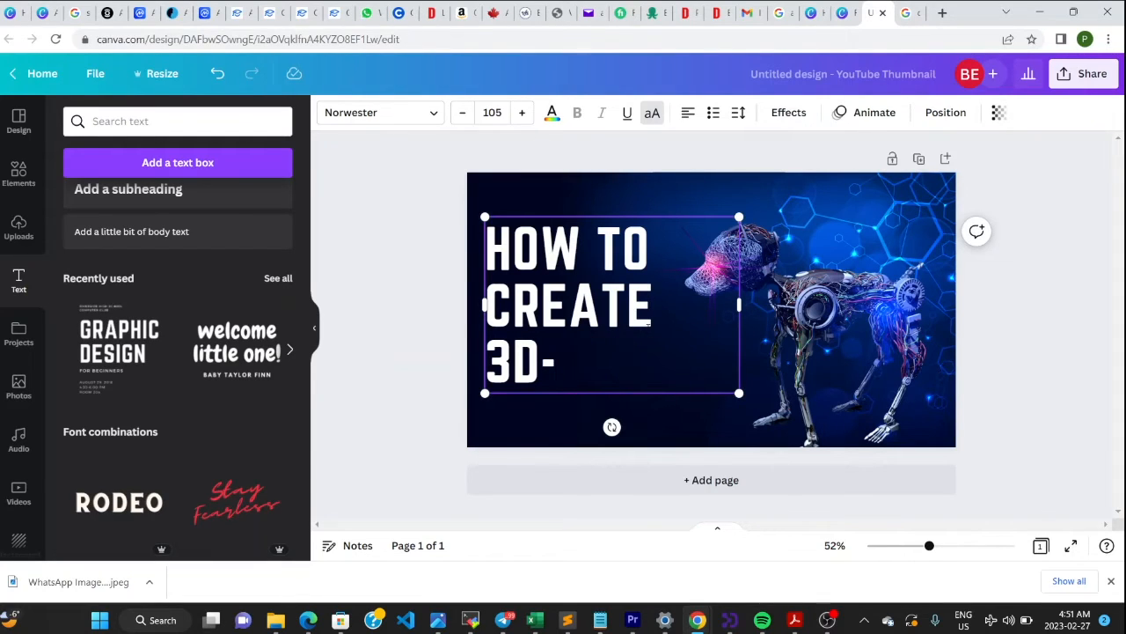
type("PET IMA")
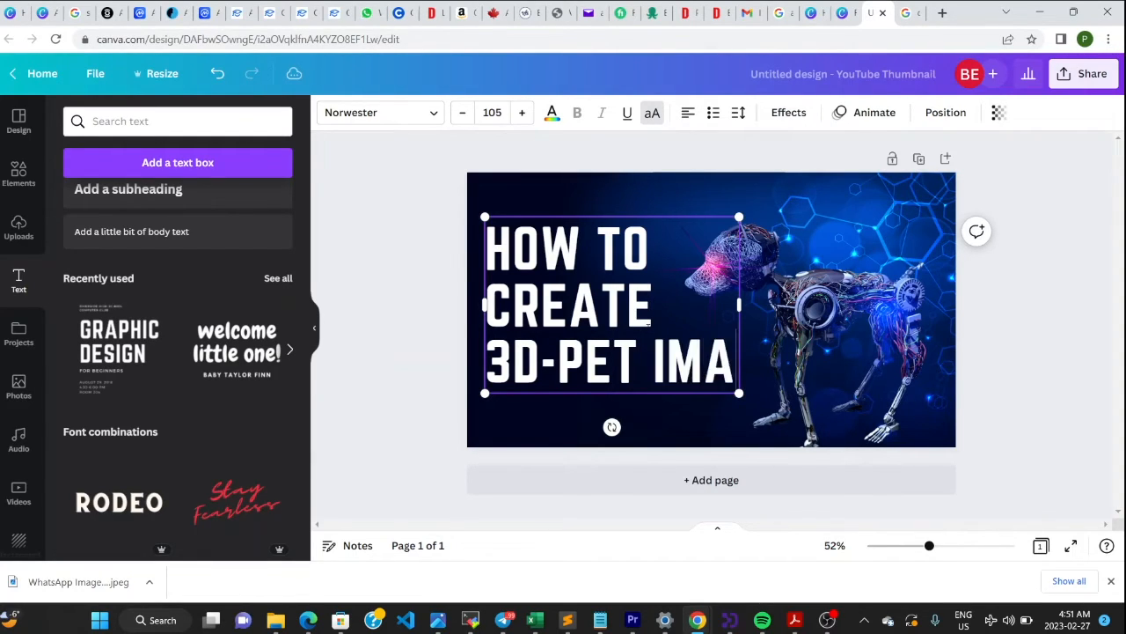
type("GES")
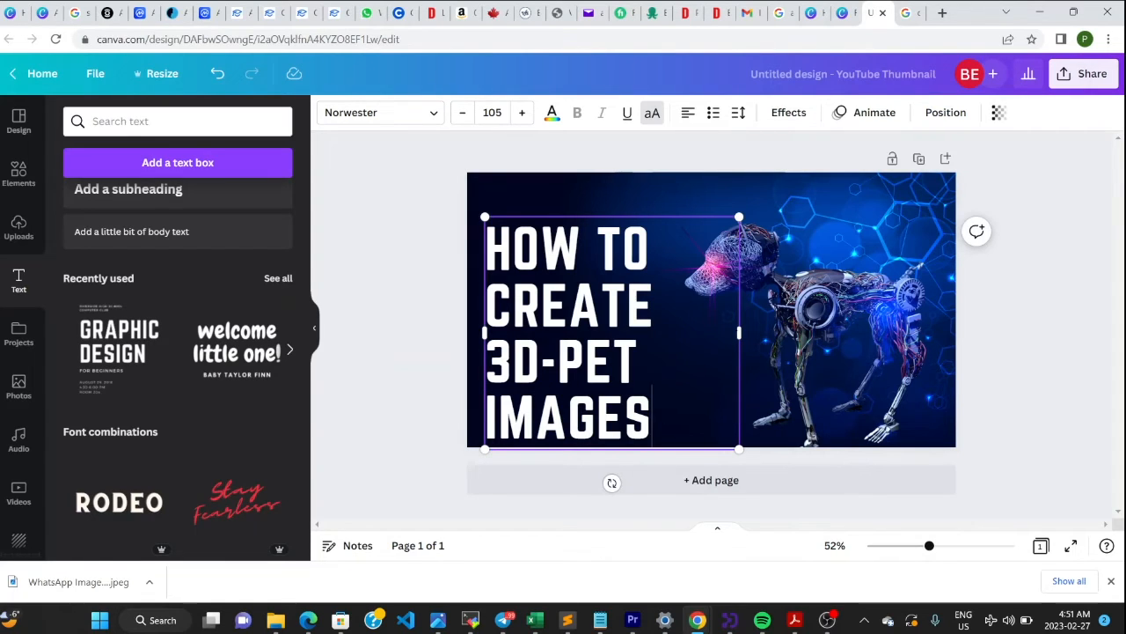
Scale the title text to about size 80 and widen its box up to the robot dog's face.
left_click_drag(738, 449, 666, 332)
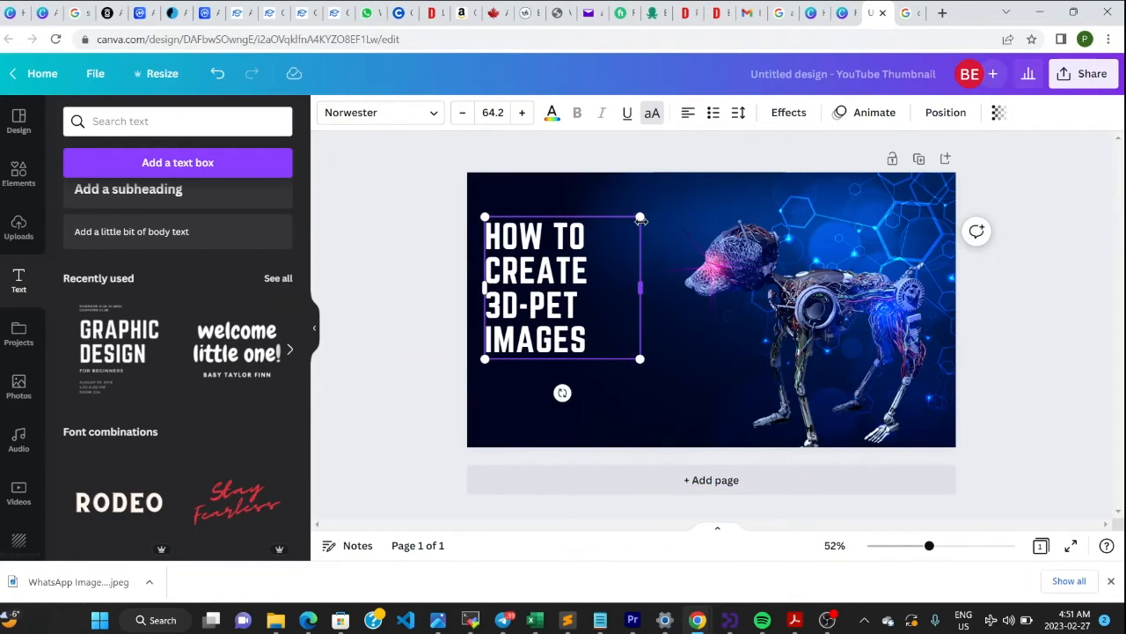
left_click_drag(641, 217, 716, 218)
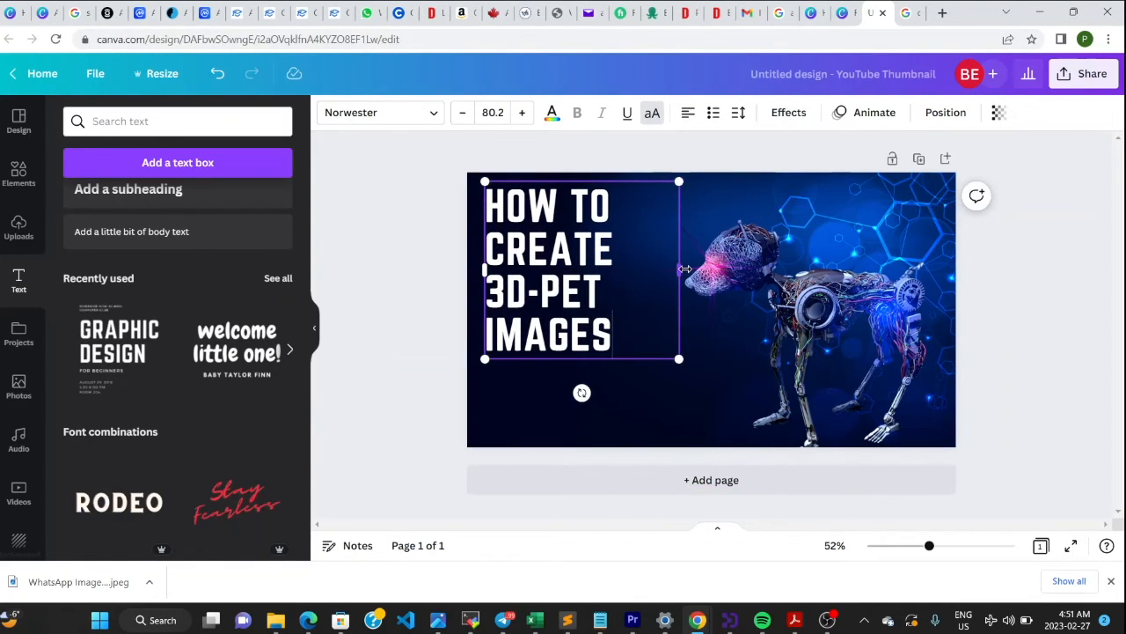
mouse_move(711, 277)
left_mouse_down()
mouse_move(795, 287)
mouse_move(720, 283)
left_mouse_up()
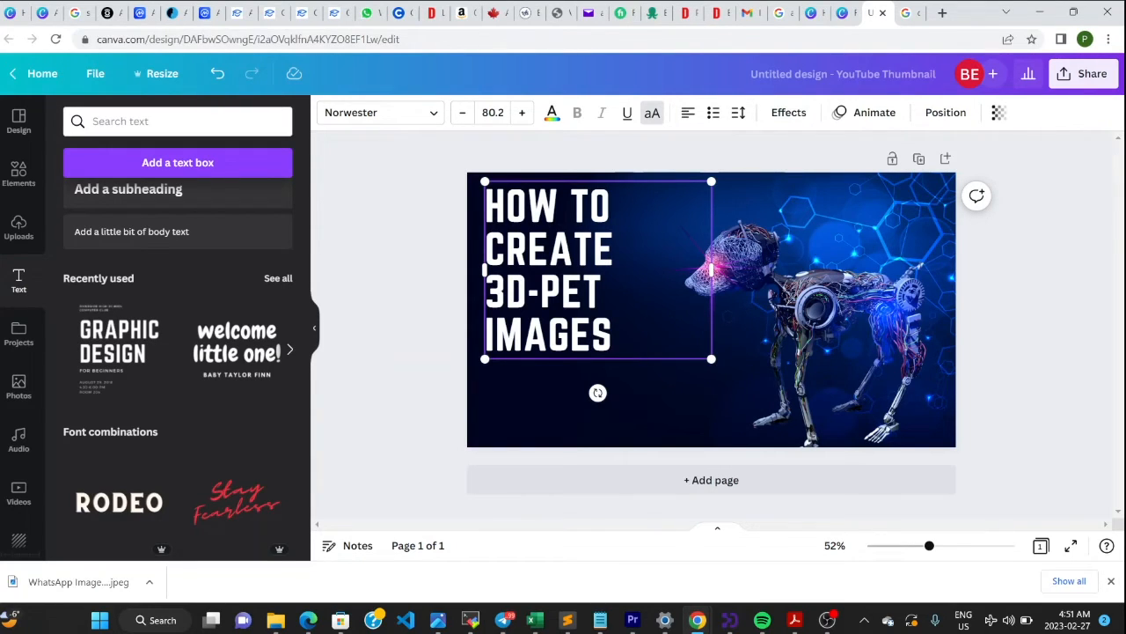
Delete "HOW TO" from the title, and widen and lower the text box so "3D-PET IMAGES" fits on one line.
key("BackSpace")
key("BackSpace")
key("BackSpace")
key("BackSpace")
key("BackSpace")
key("BackSpace")
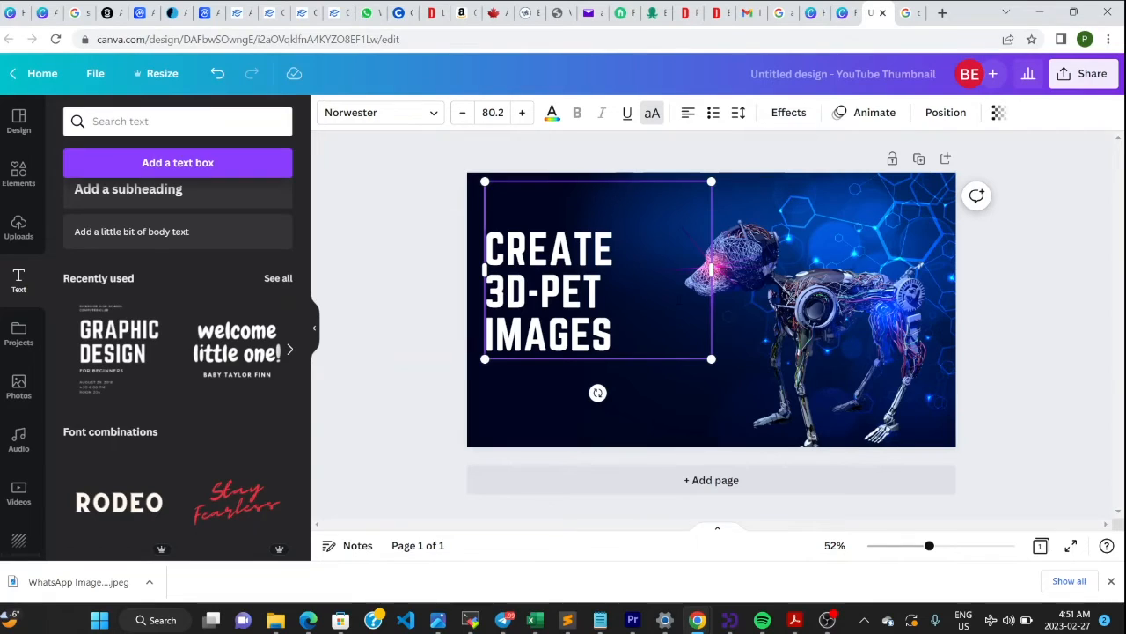
left_click_drag(712, 268, 748, 280)
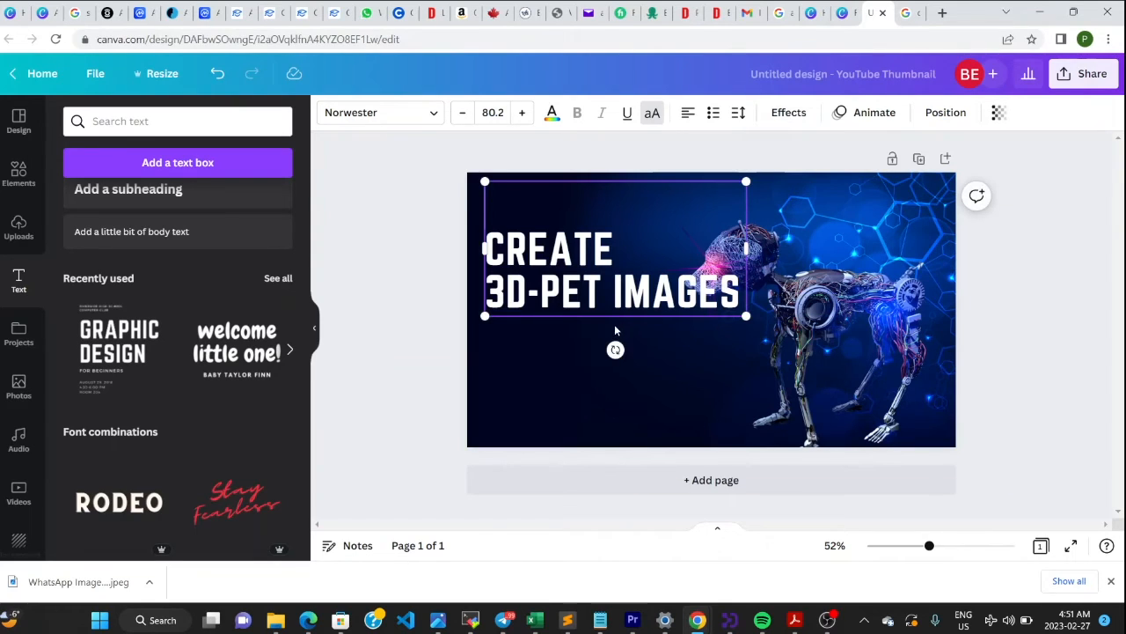
left_click_drag(615, 318, 608, 369)
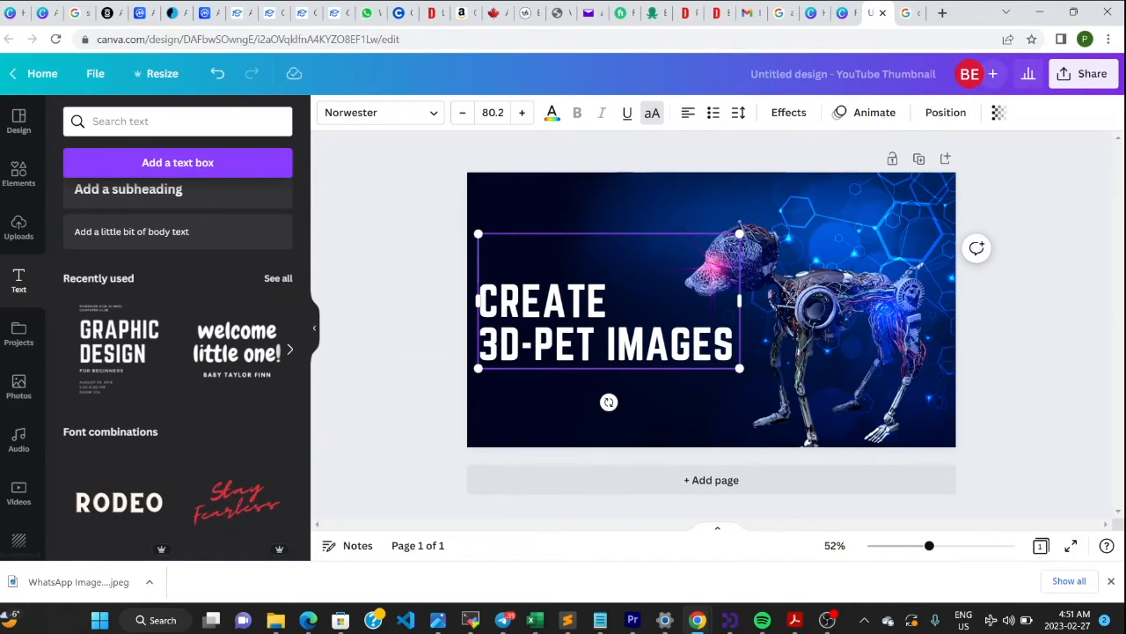
Copy the "3D-PET IMAGES" line and remove it from the title, leaving only "CREATE".
mouse_move(733, 348)
left_mouse_down()
mouse_move(473, 349)
mouse_move(671, 347)
mouse_move(607, 303)
mouse_move(736, 348)
left_mouse_up()
key("ctrl+c")
left_click(476, 347)
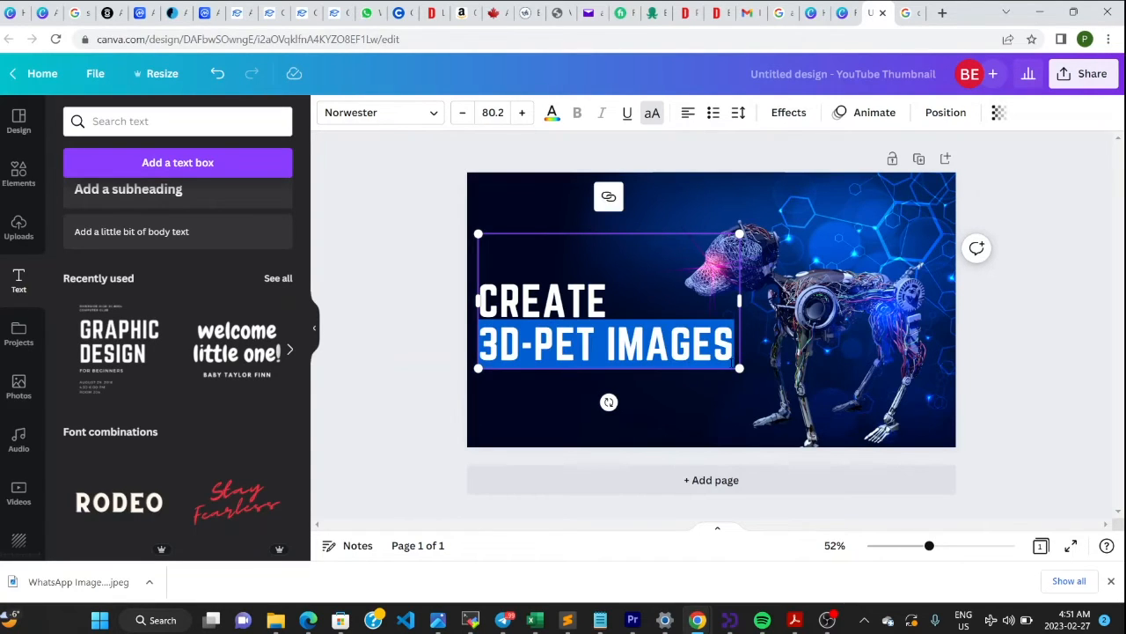
key("BackSpace")
Remove the blank lines around "CREATE" and resize its text to about size 89.
left_click_drag(739, 368, 577, 283)
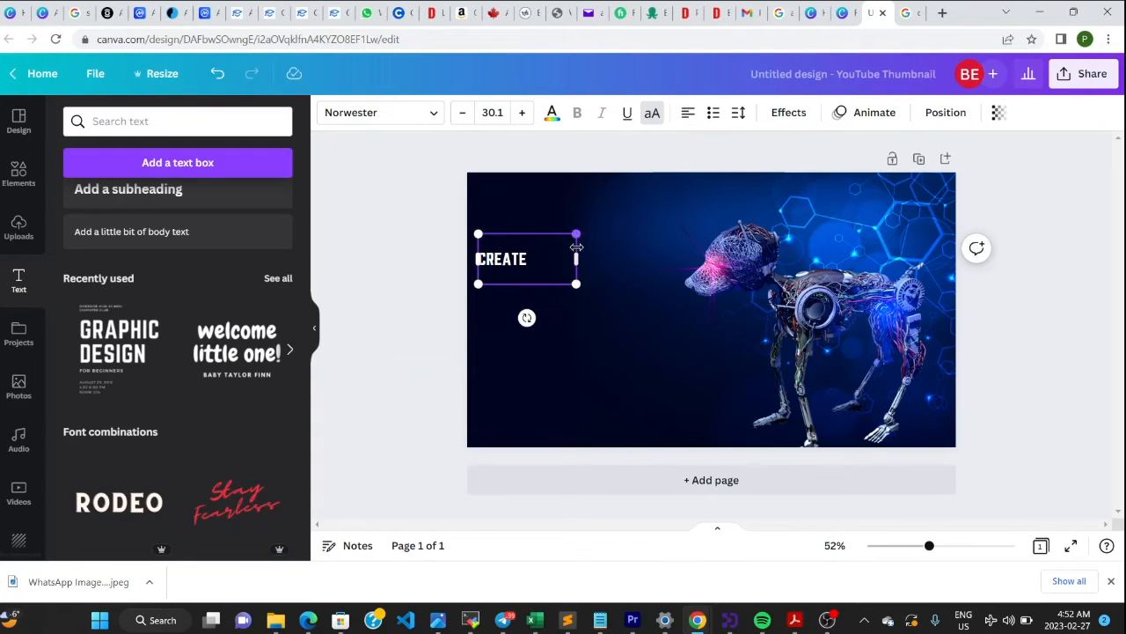
key("BackSpace")
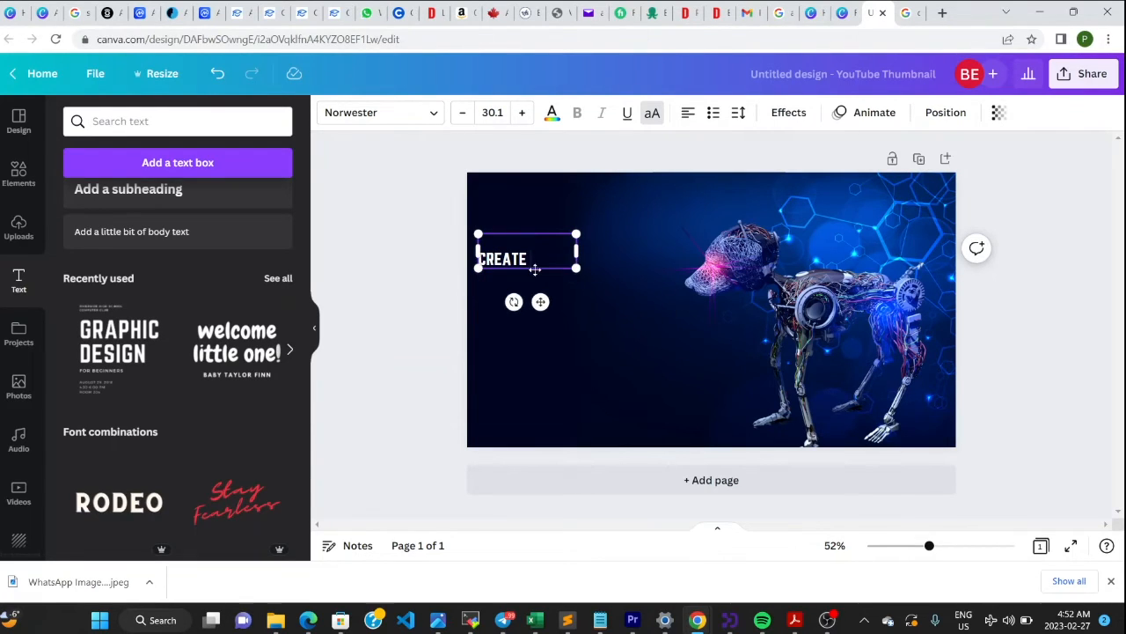
left_click_drag(574, 236, 769, 165)
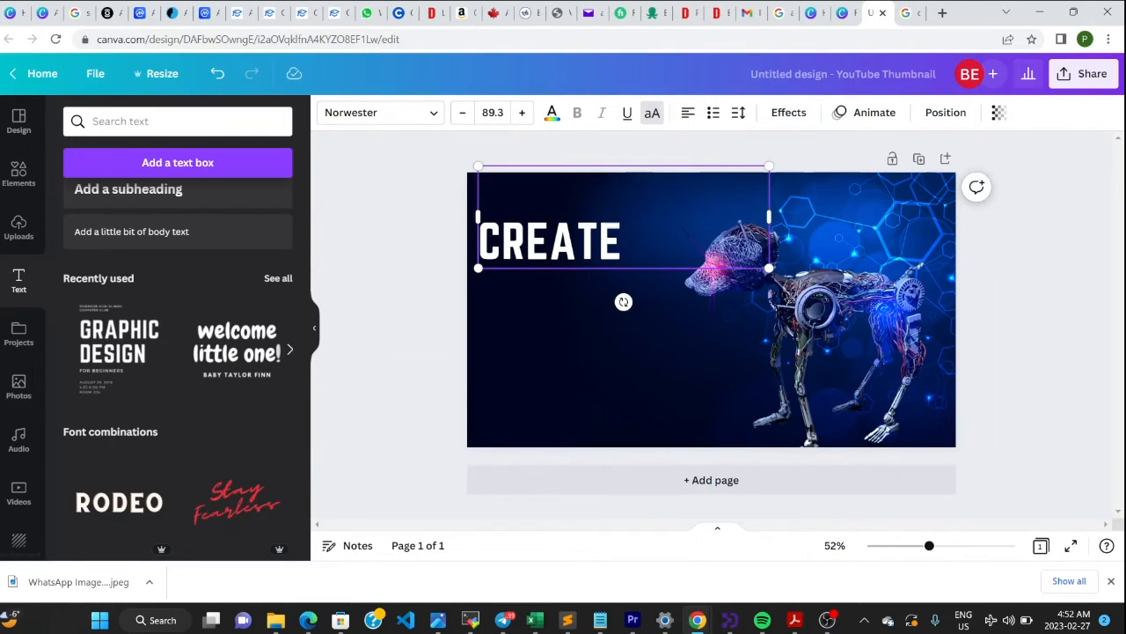
key("BackSpace")
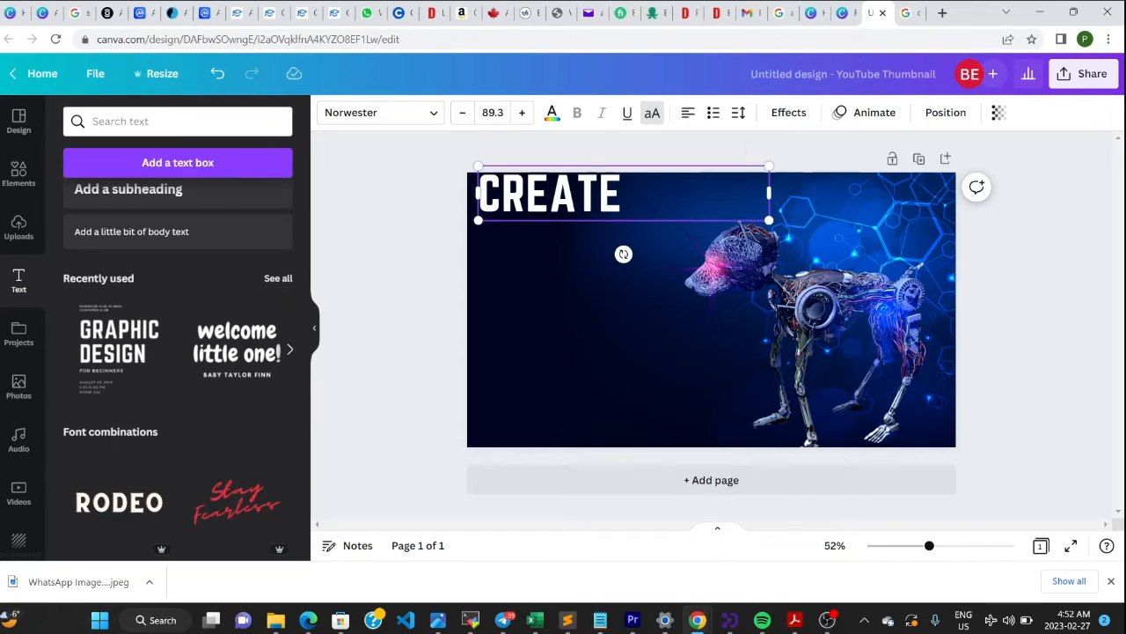
Narrow the "CREATE" text box, enlarge its text to about size 138 and place it in the thumbnail's upper-left area.
left_click_drag(646, 221, 650, 280)
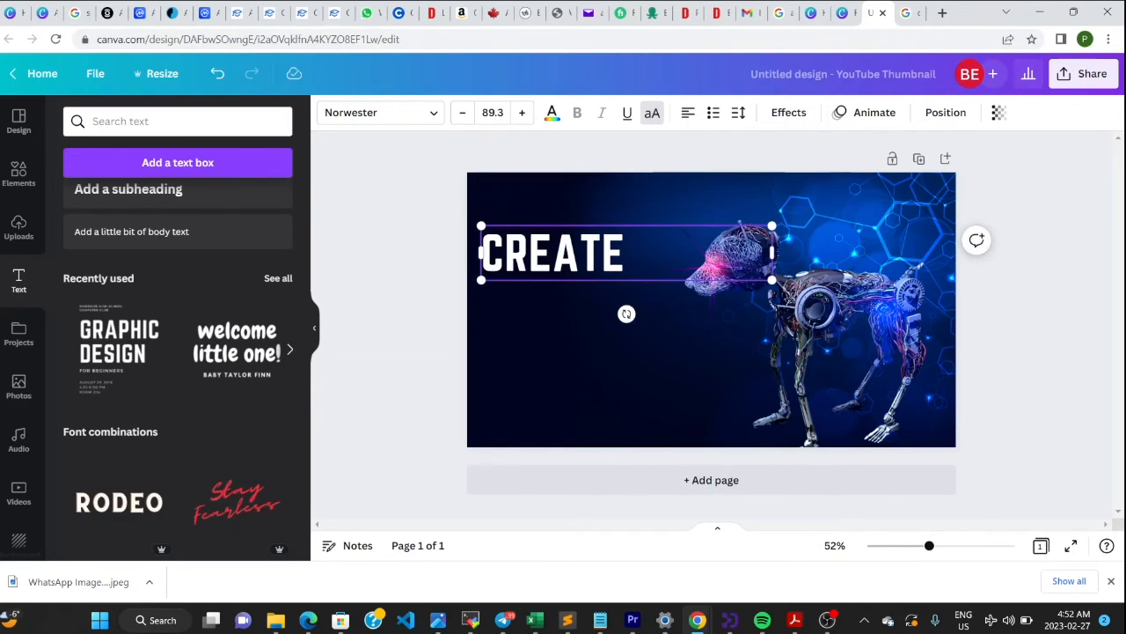
left_click_drag(772, 254, 666, 270)
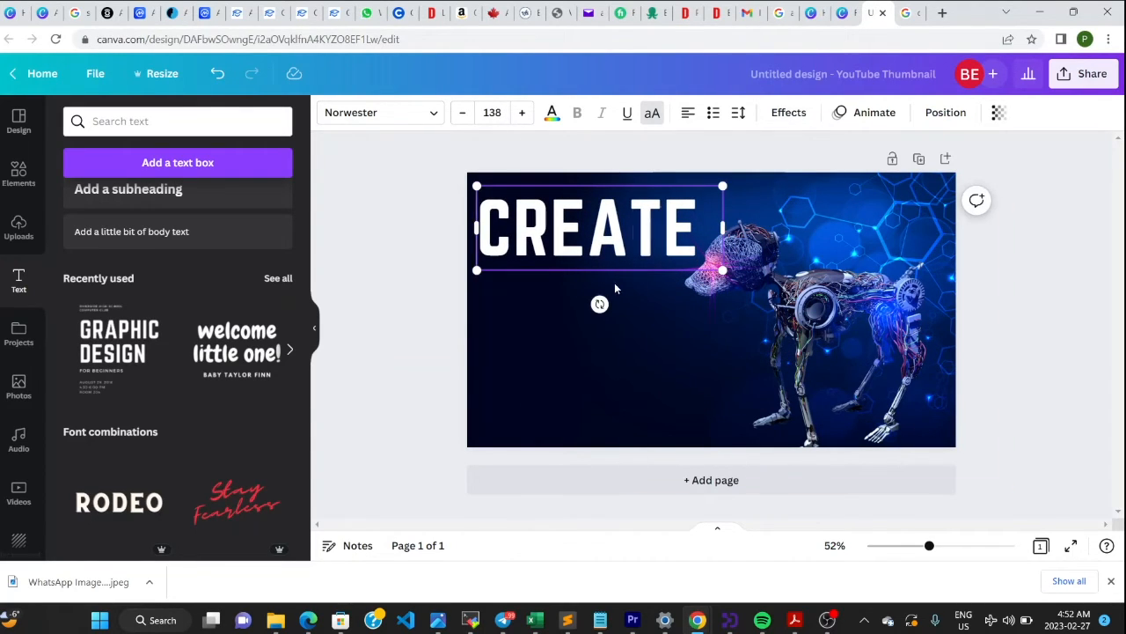
left_click(393, 305)
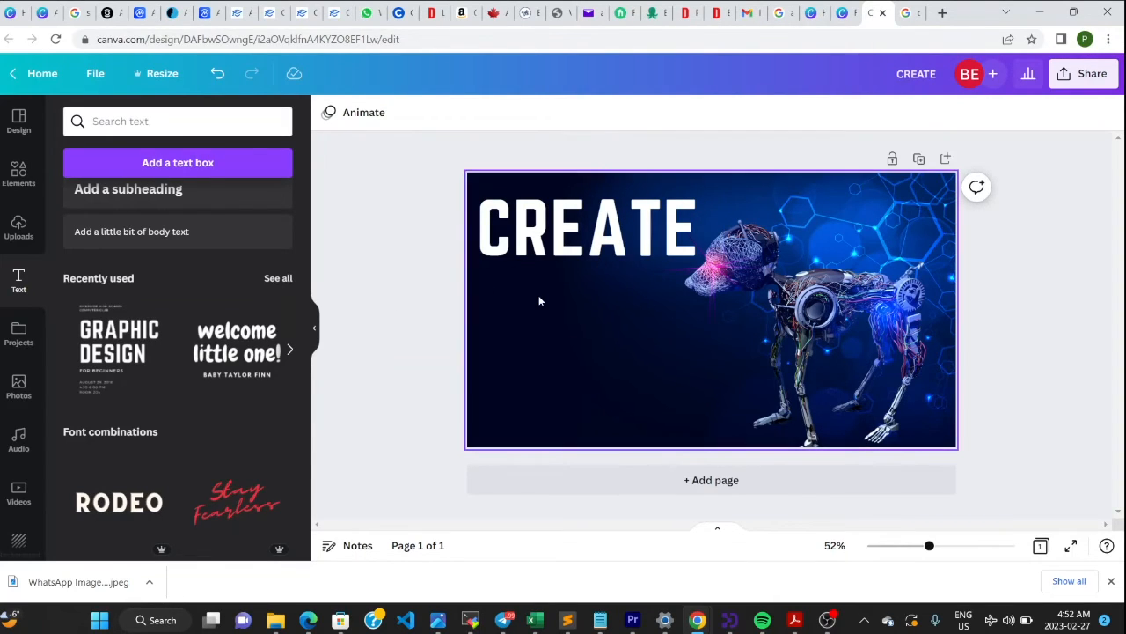
left_click(557, 262)
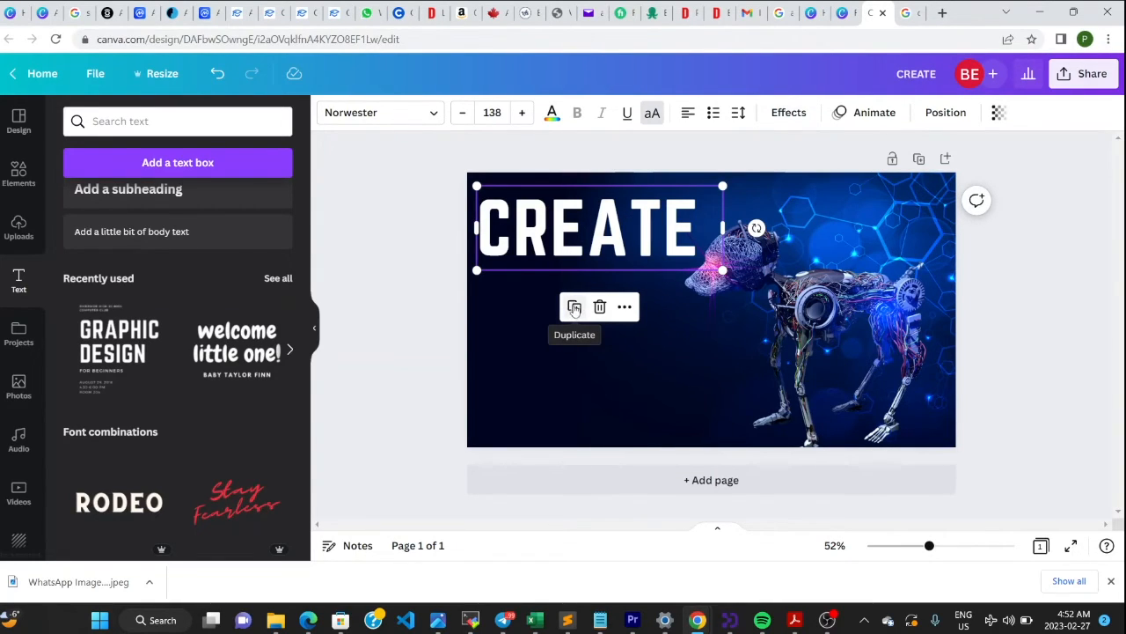
left_click(519, 330)
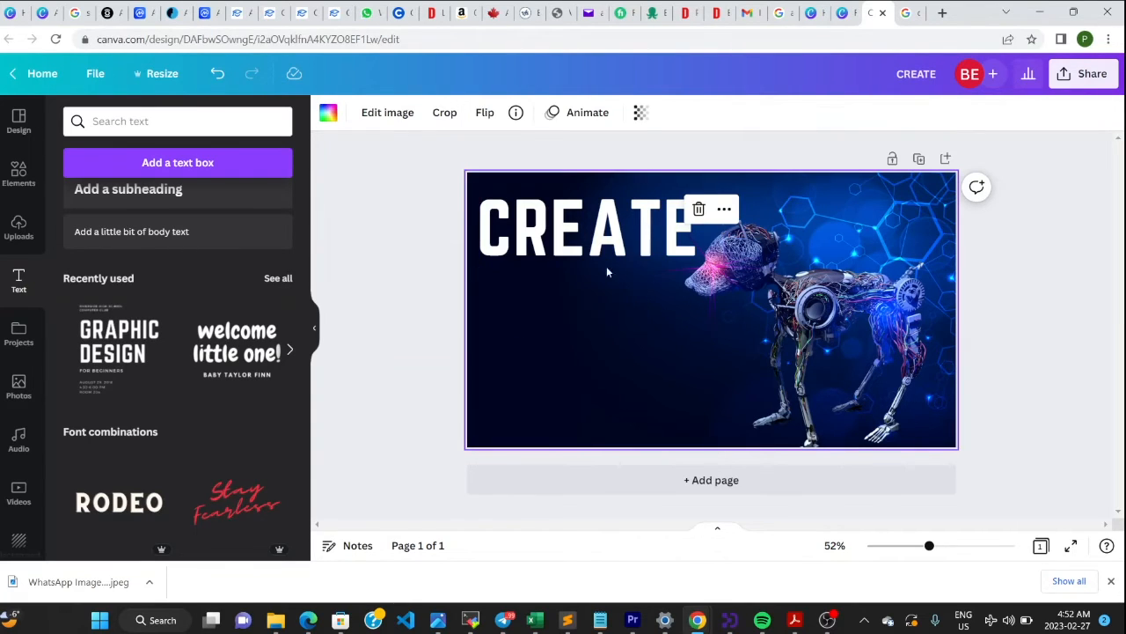
left_click(724, 208)
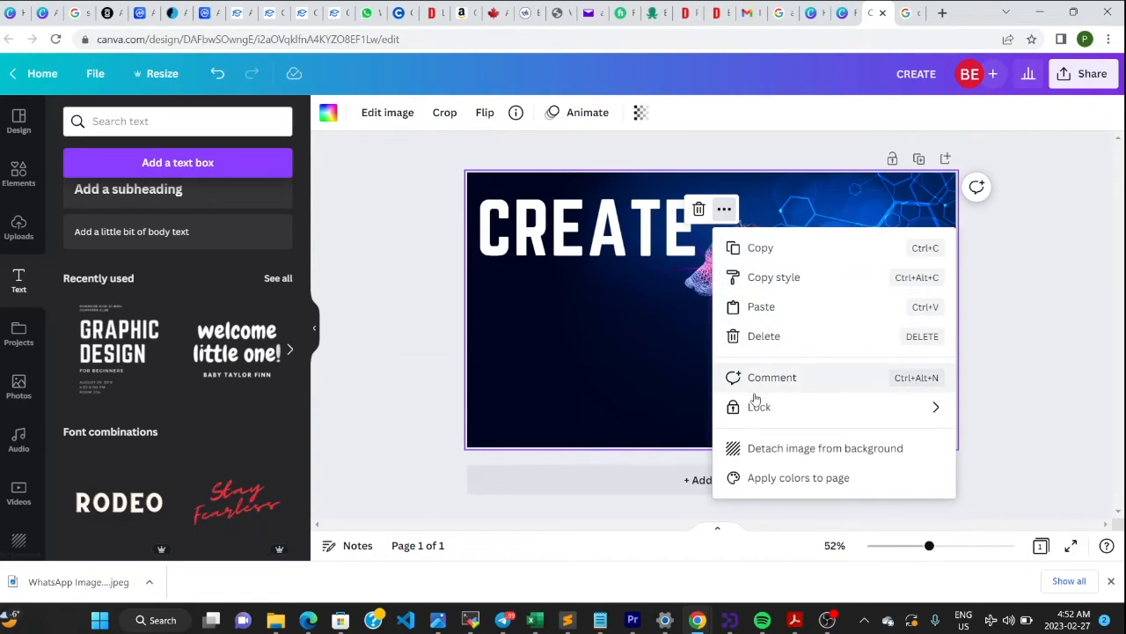
left_click(581, 334)
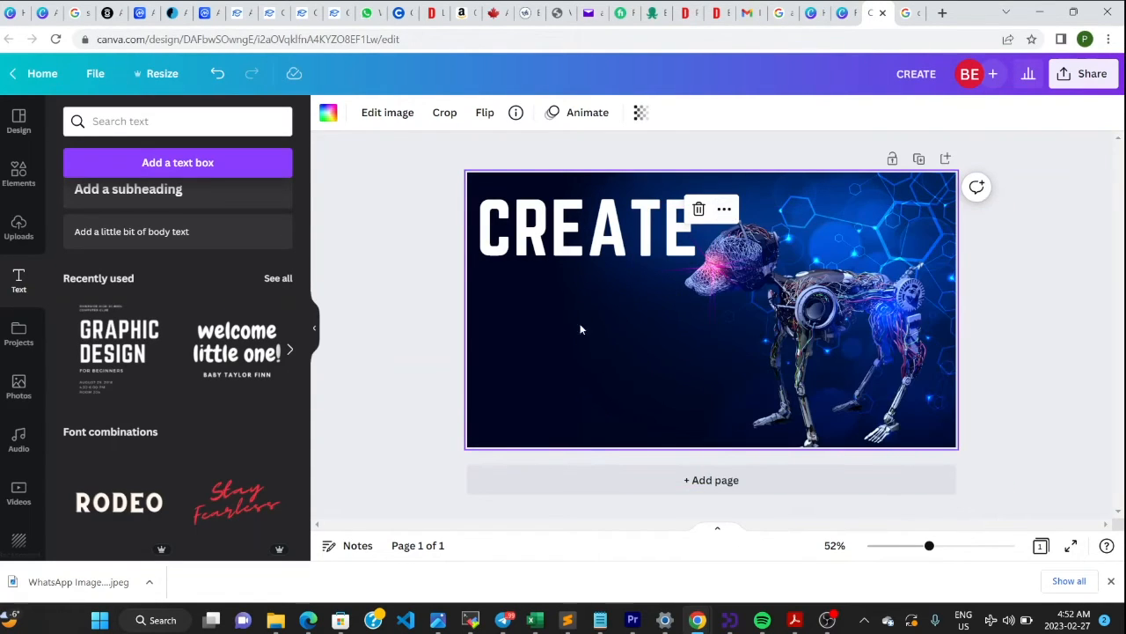
Duplicate the "CREATE" text and place the copy directly below the original, aligned with it.
left_click(561, 246)
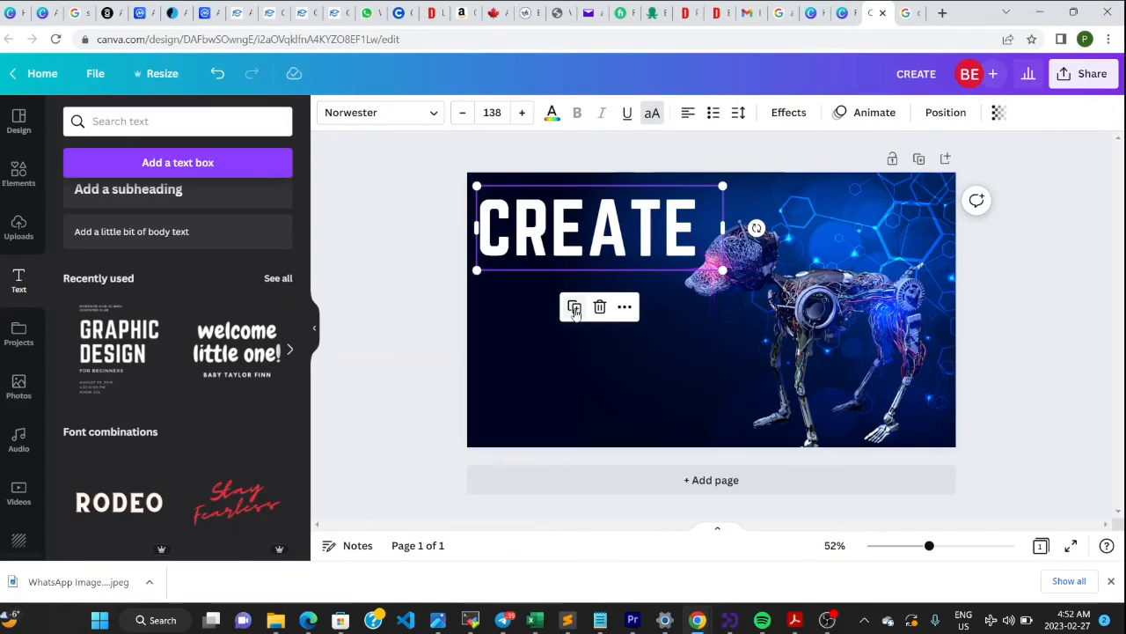
left_click(573, 306)
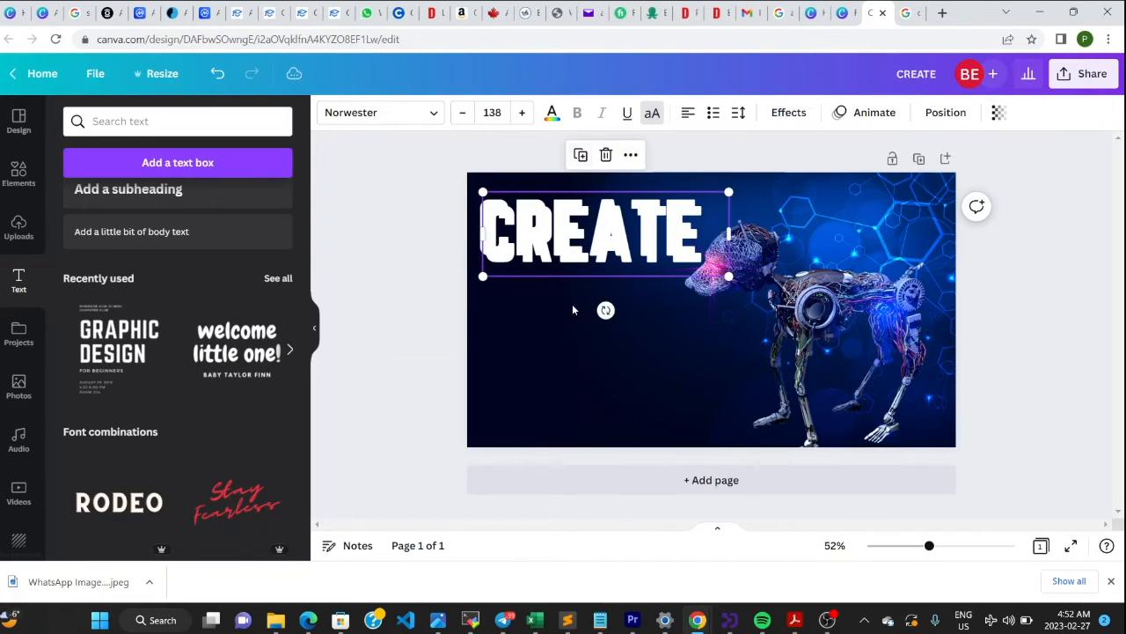
left_click_drag(608, 276, 603, 340)
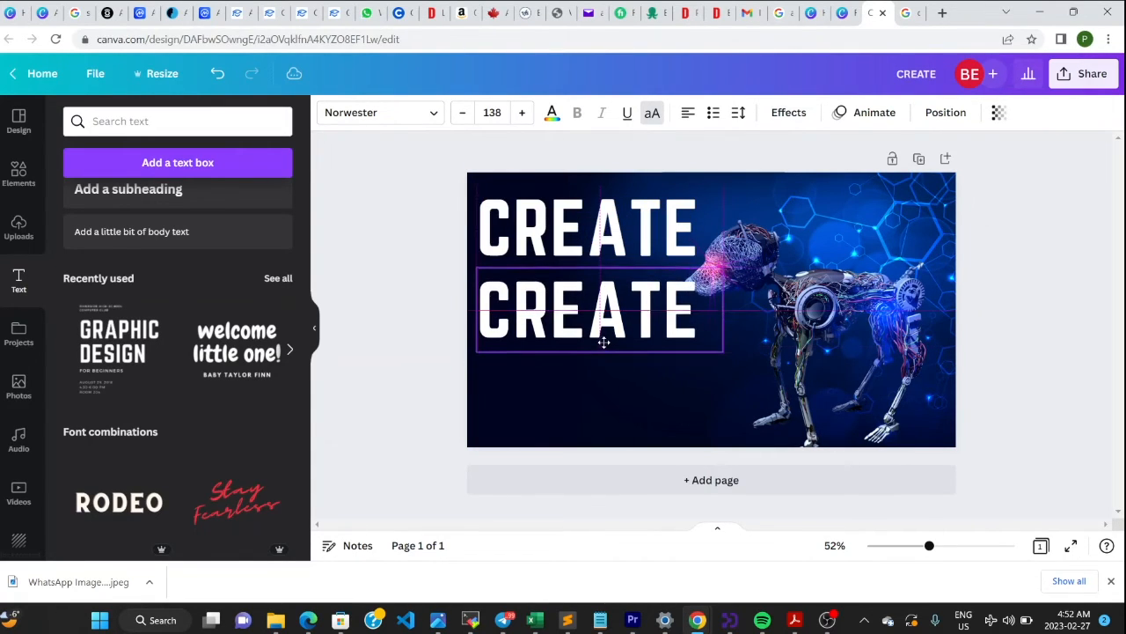
Replace the text of the lower "CREATE" copy with the copied "3D-PET IMAGES".
left_click(693, 338)
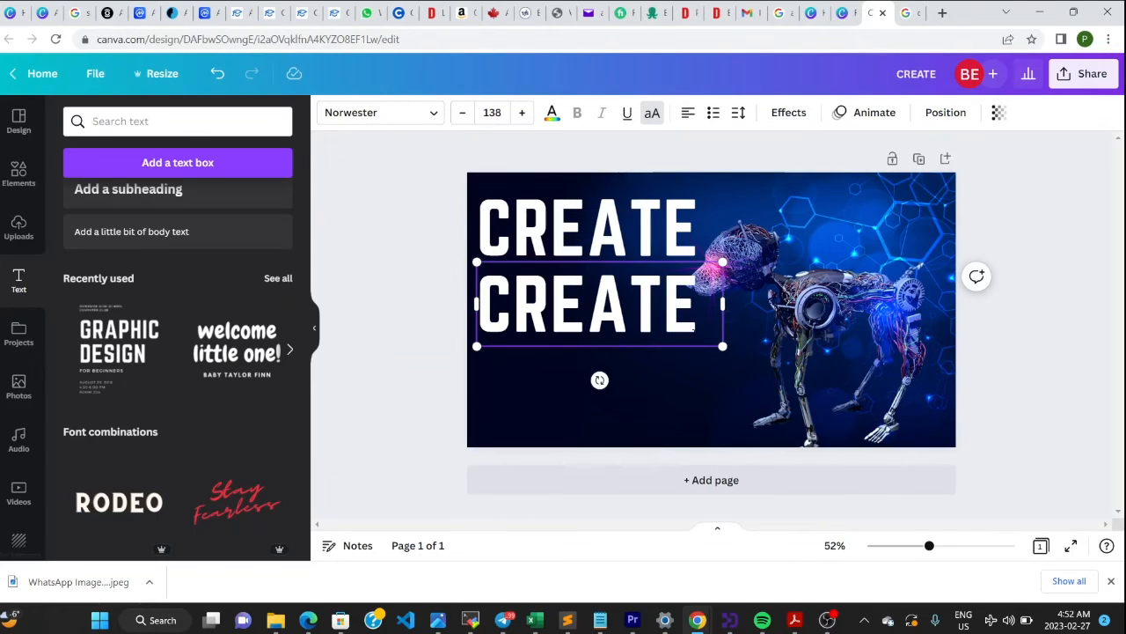
key("BackSpace")
key("BackSpace")
key("BackSpace")
key("BackSpace")
key("BackSpace")
key("BackSpace")
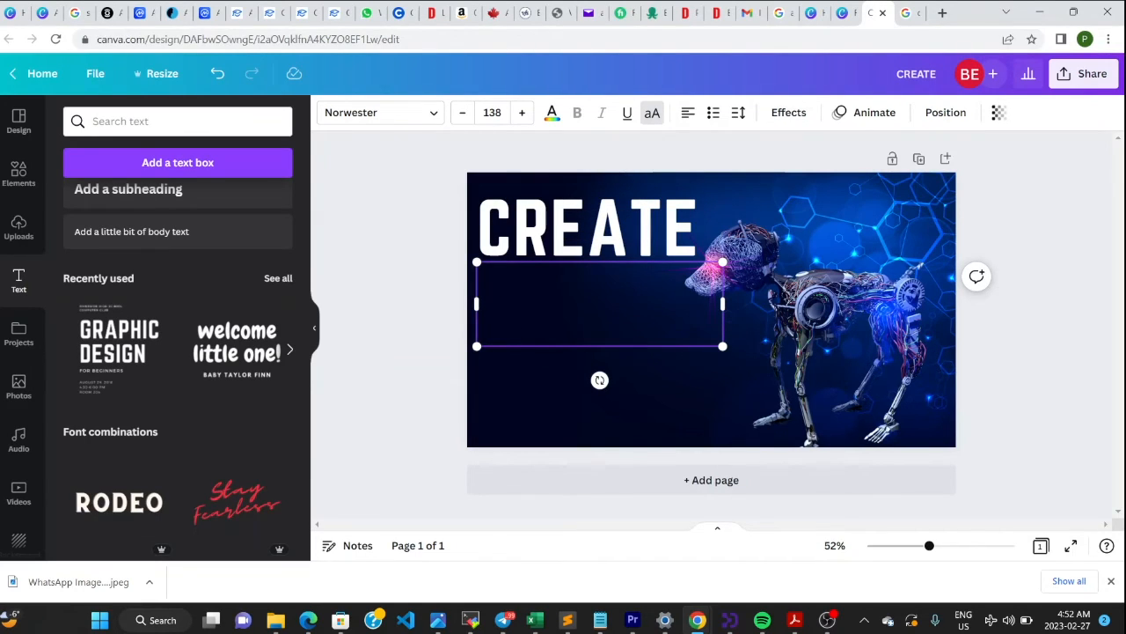
key("ctrl+v")
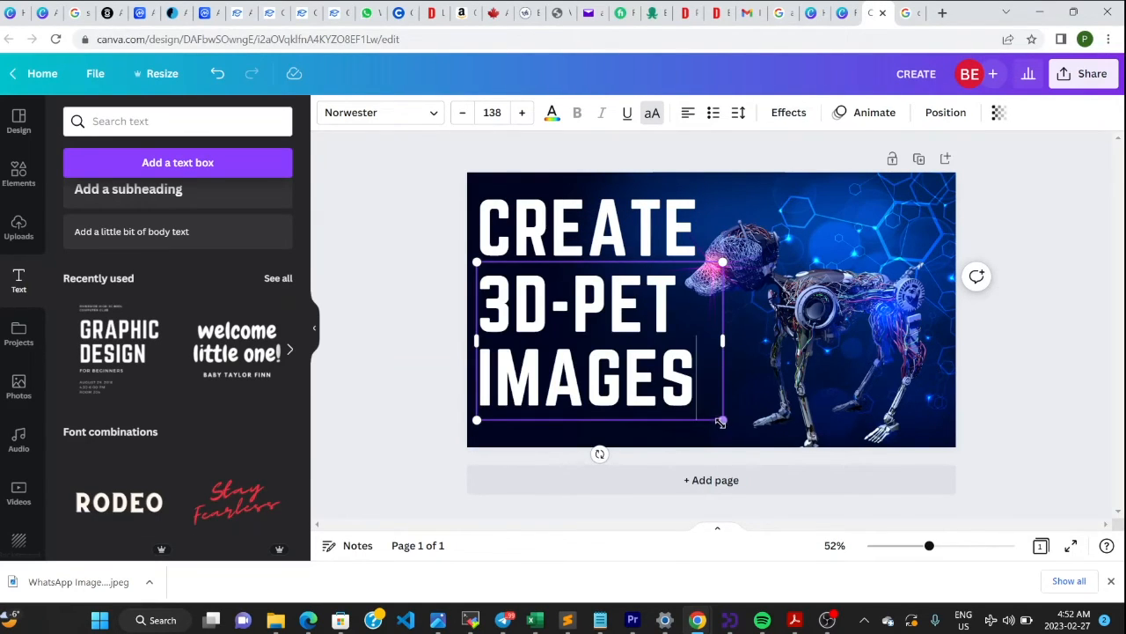
Trim the "3D-PET IMAGES" text to "3D", resize it to size 152 and centre it beneath "CREATE".
left_click_drag(722, 420, 645, 313)
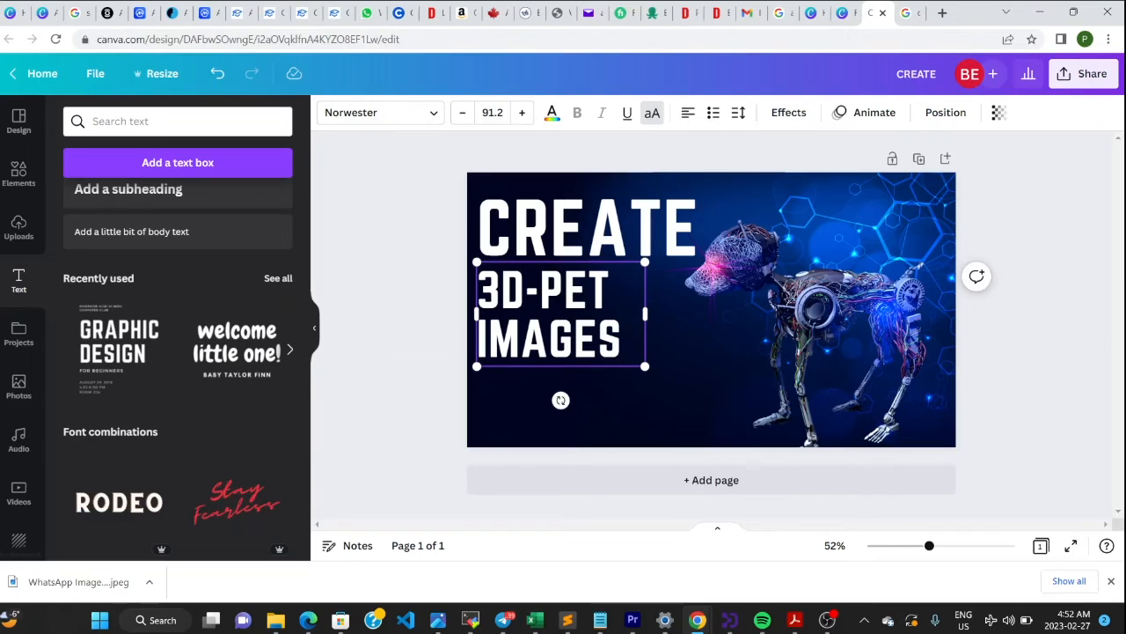
key("shift+Left")
key("shift+Left")
key("shift+Left")
key("shift+Left")
key("shift+Left")
key("shift+Left")
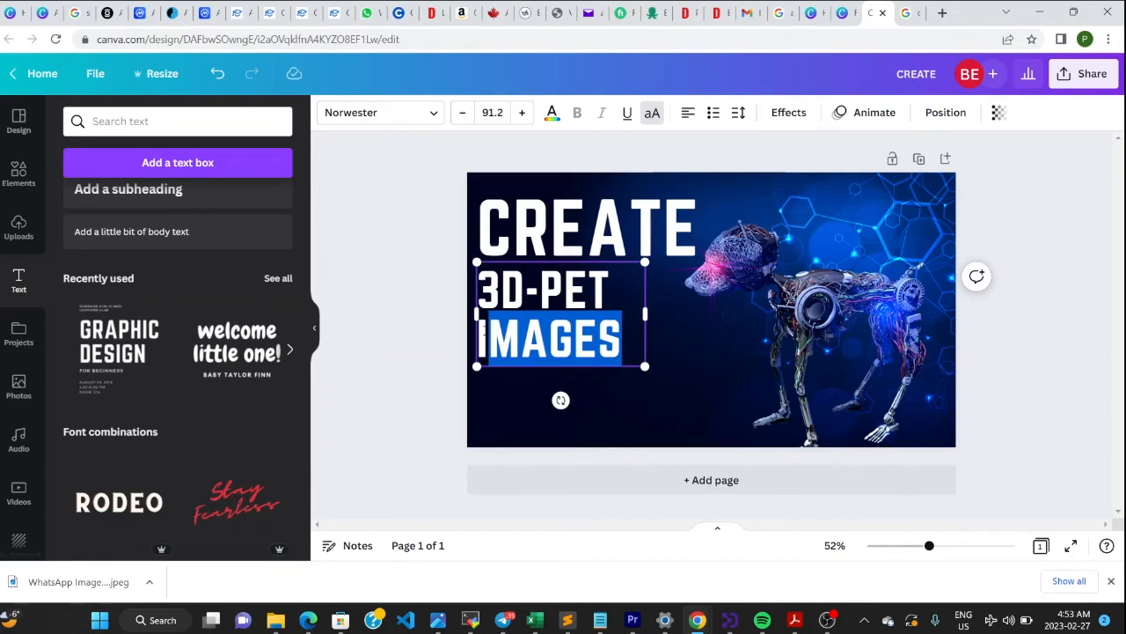
key("shift+Left")
key("shift+Left")
key("shift+Left")
key("shift+Left")
key("shift+Left")
key("BackSpace")
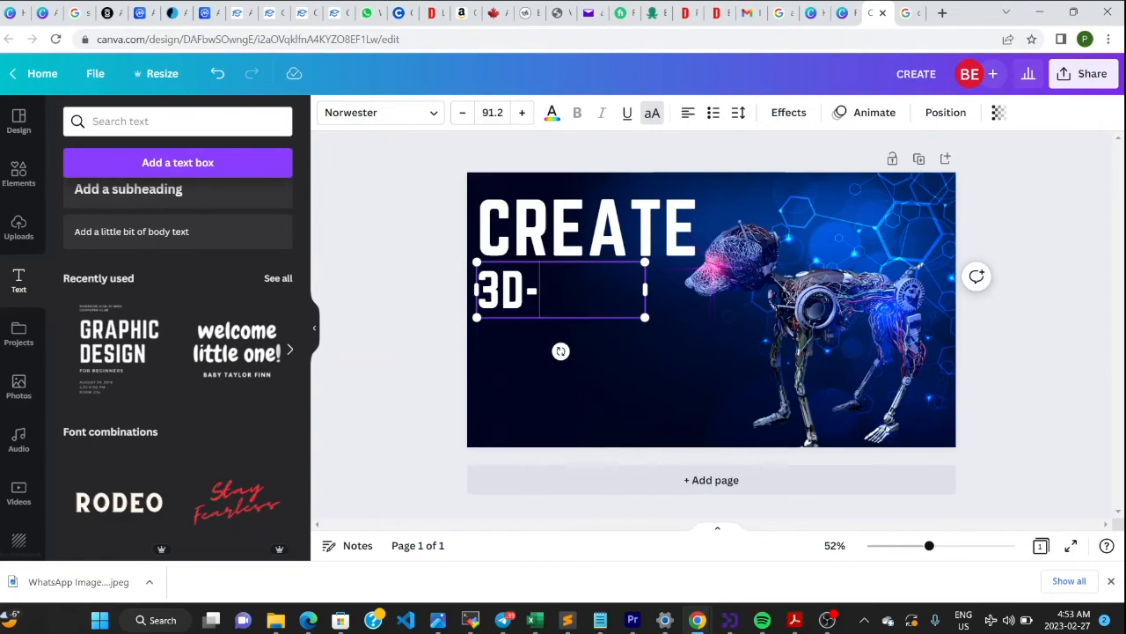
key("BackSpace")
left_click_drag(646, 290, 616, 352)
Duplicate the "CREATE" text again and place the copy below "3D".
left_click(656, 248)
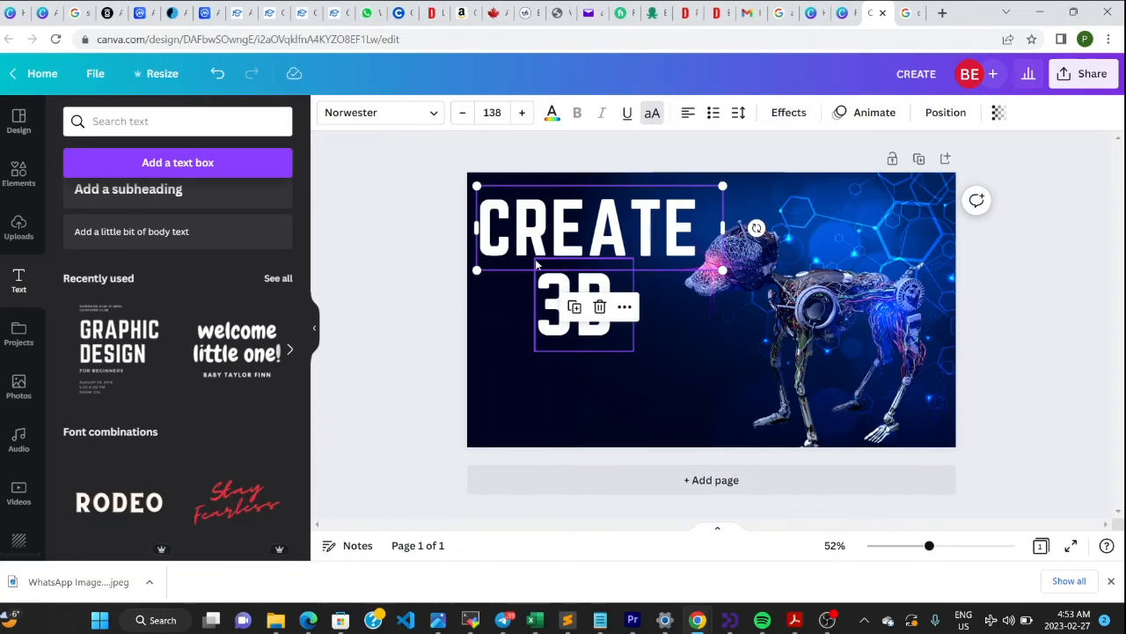
left_click(573, 307)
left_click_drag(600, 253, 595, 405)
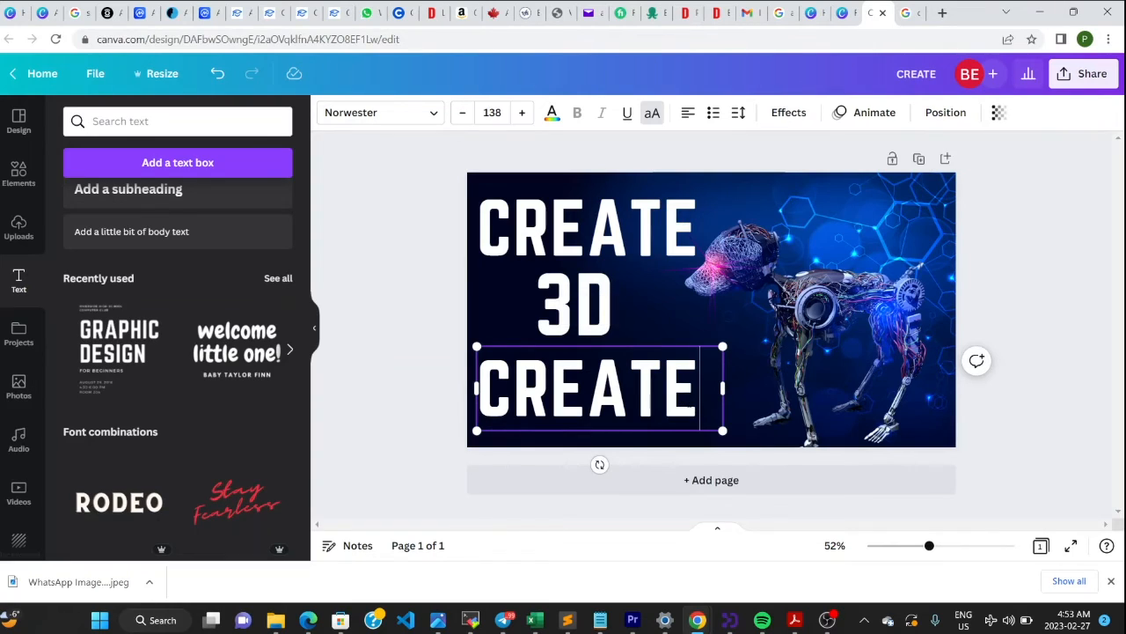
Shrink the bottom "CREATE" copy to size 82.5 and replace its text with "3D-PET IMAGES".
left_click_drag(725, 431, 624, 396)
left_click(616, 371)
key("BackSpace")
key("BackSpace")
key("BackSpace")
key("BackSpace")
key("BackSpace")
key("BackSpace")
type("3D-PET IMAGES")
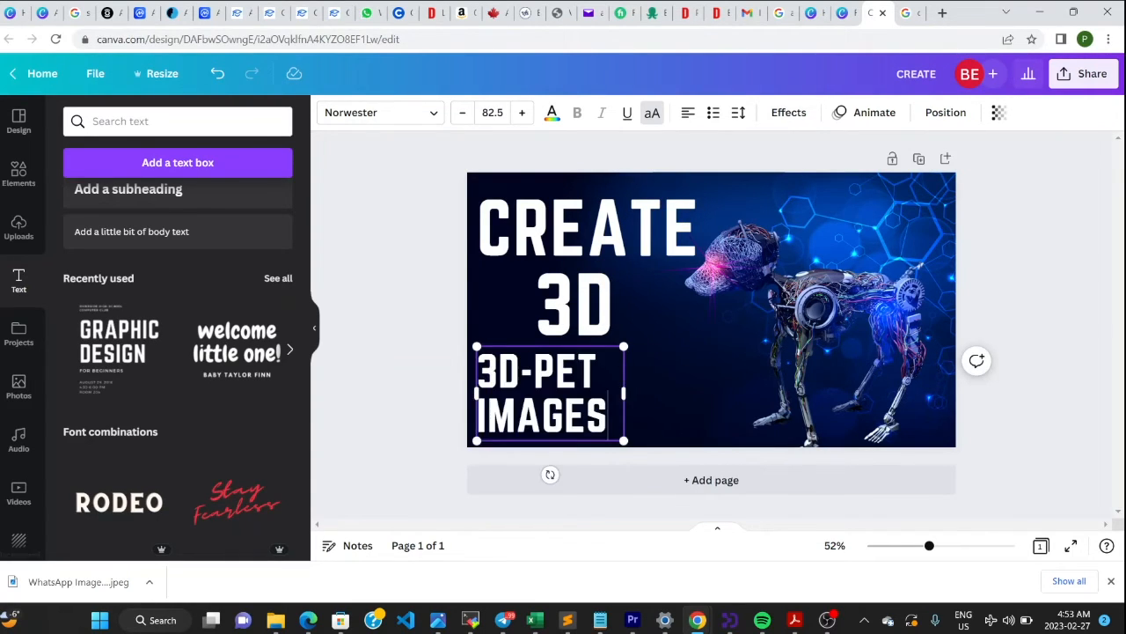
Remove "3D-" from the bottom text, then widen and enlarge it to size 113 so "PET IMAGES" fits on one line.
left_click(536, 365)
key("BackSpace")
key("BackSpace")
key("BackSpace")
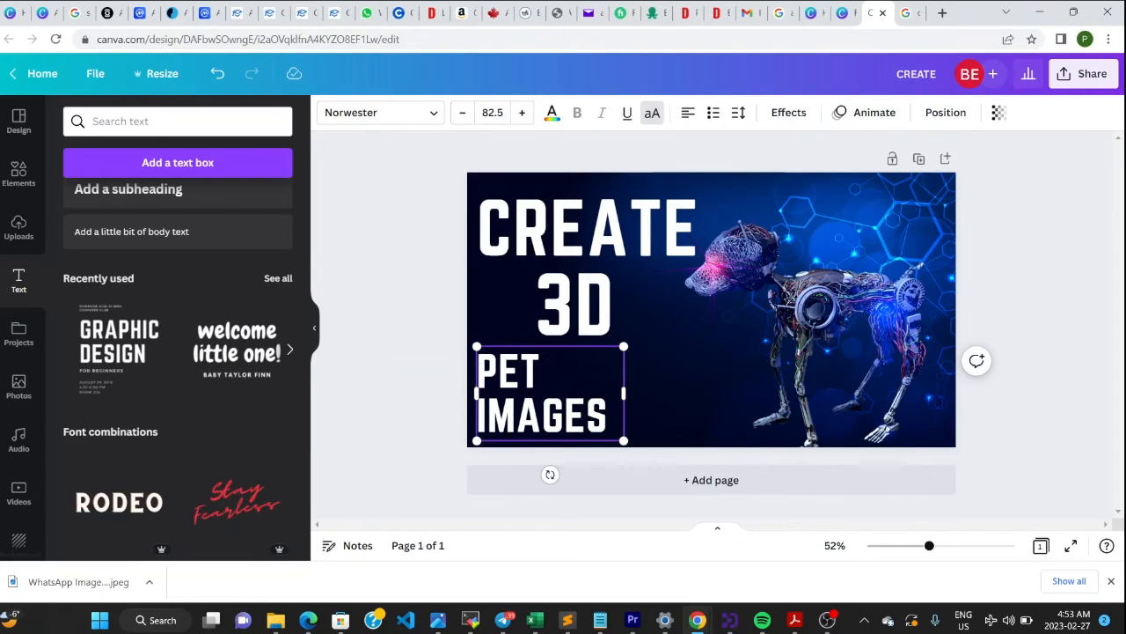
left_click_drag(624, 396, 754, 464)
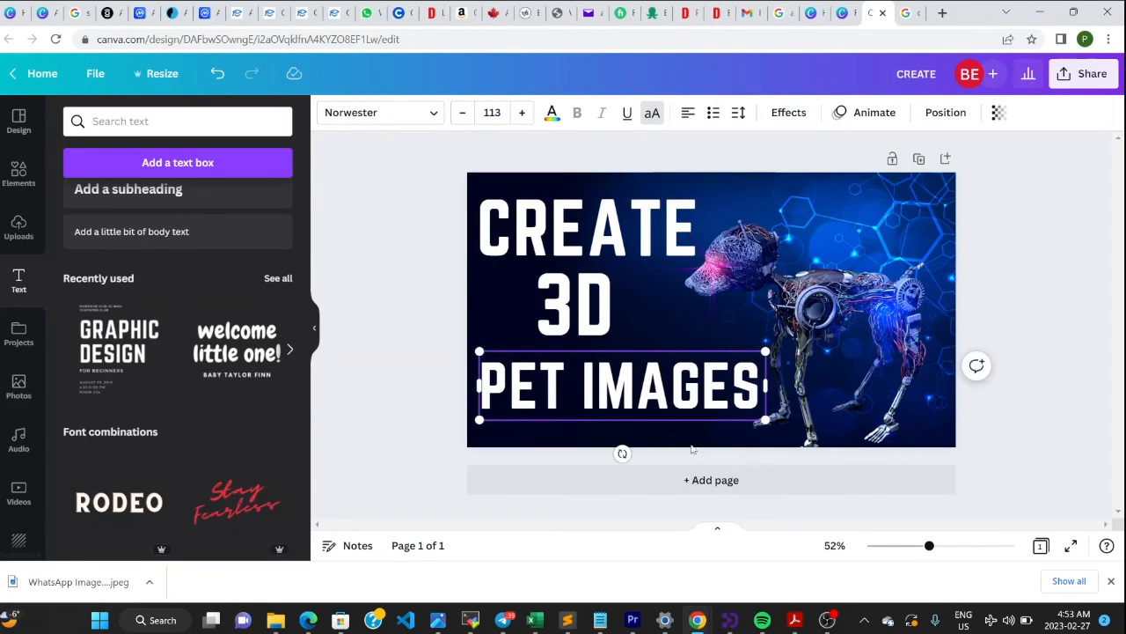
left_click(369, 268)
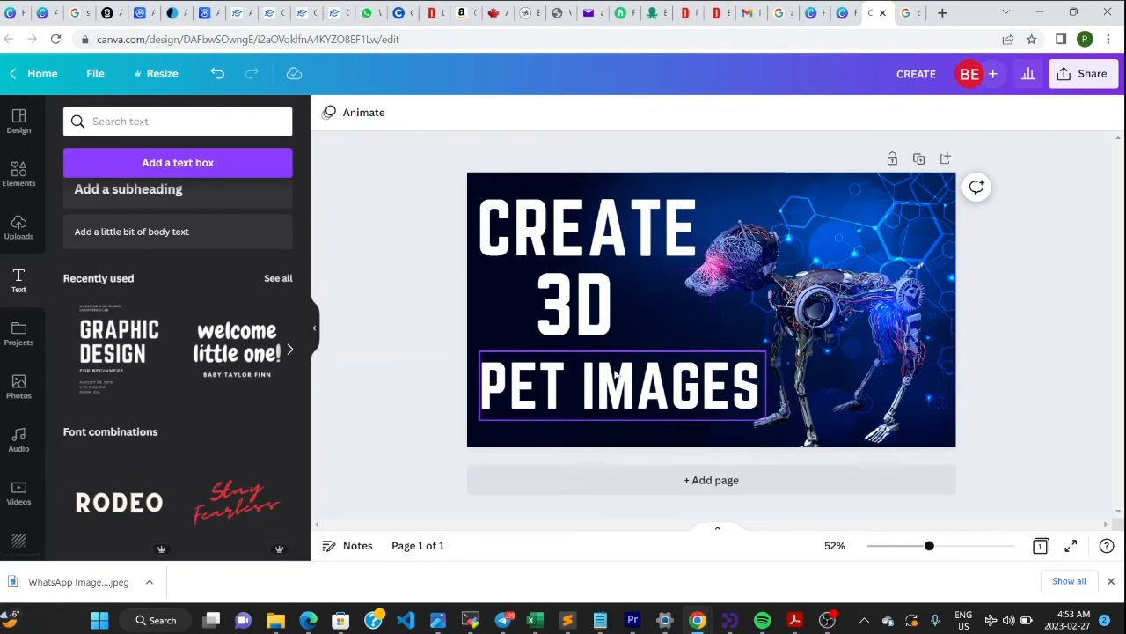
Apply the Lift text effect to the "CREATE", "3D" and "PET IMAGES" lines.
left_click(529, 249)
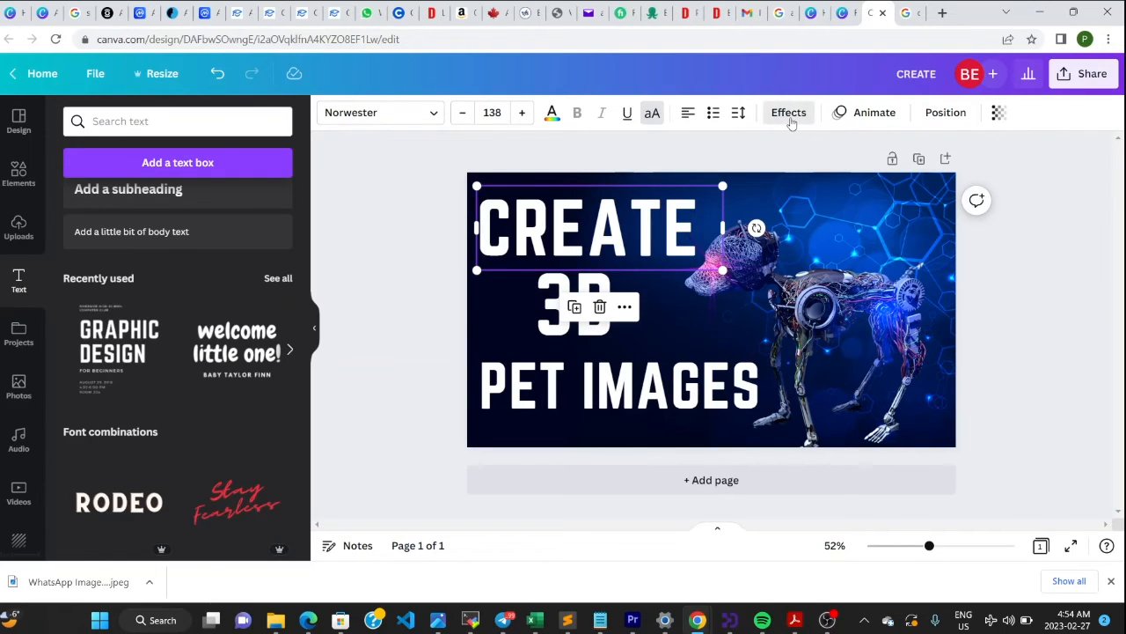
left_click(789, 114)
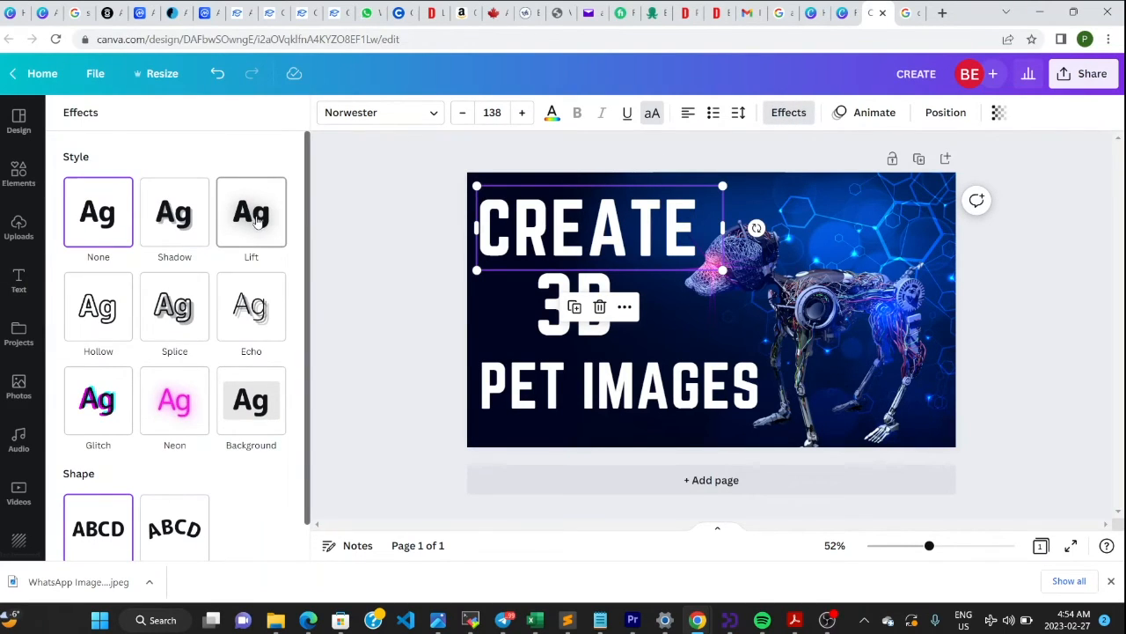
left_click(254, 218)
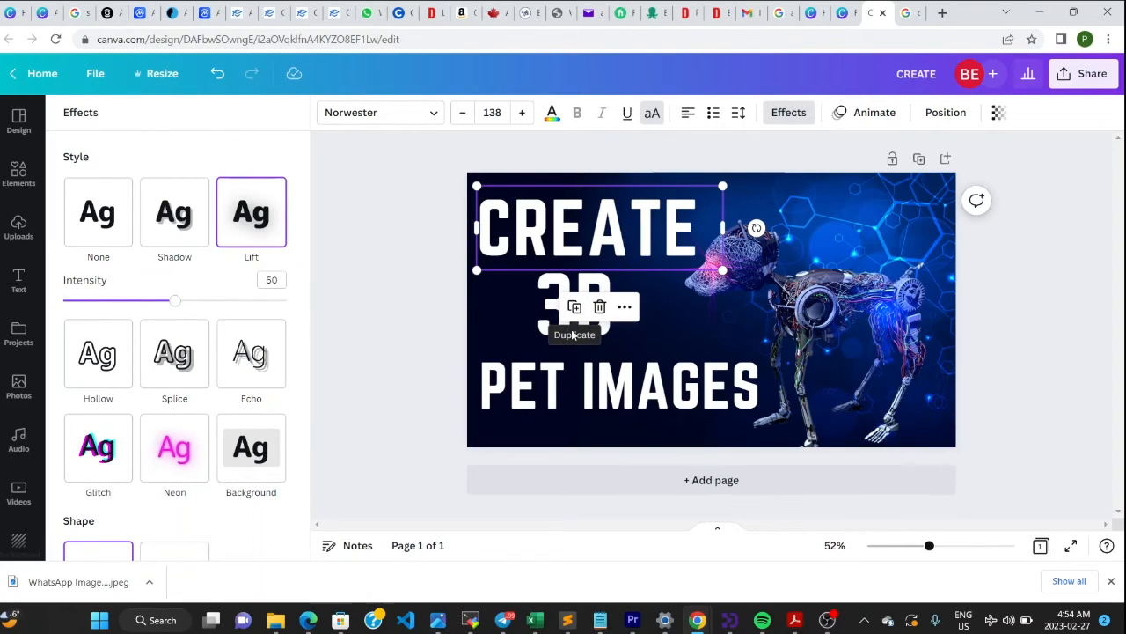
left_click(543, 335)
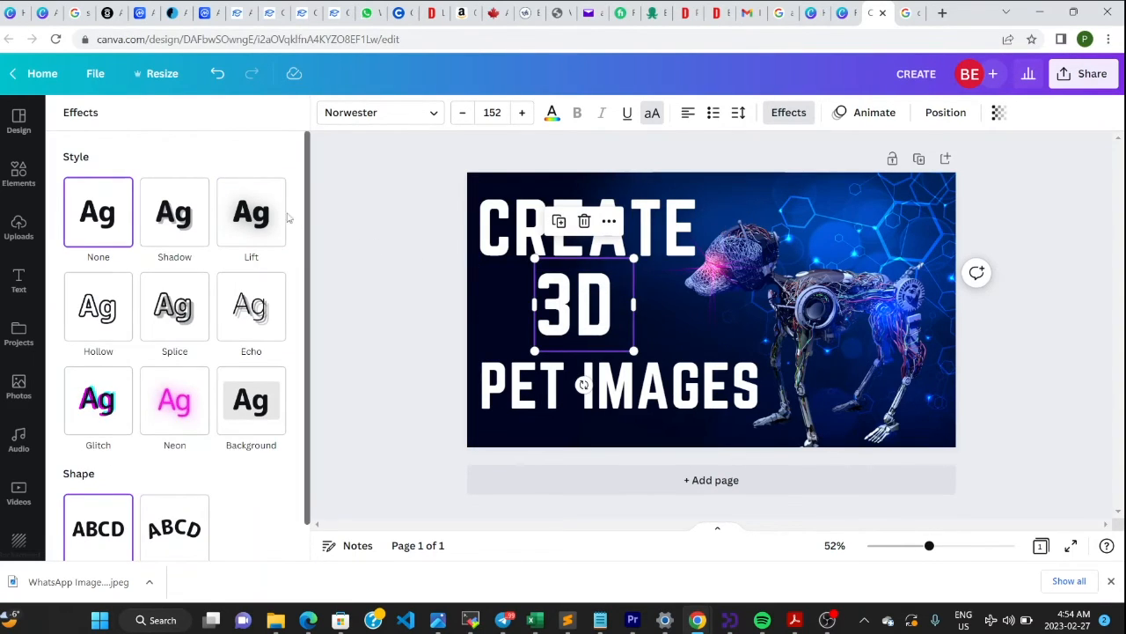
left_click(261, 219)
left_click(503, 410)
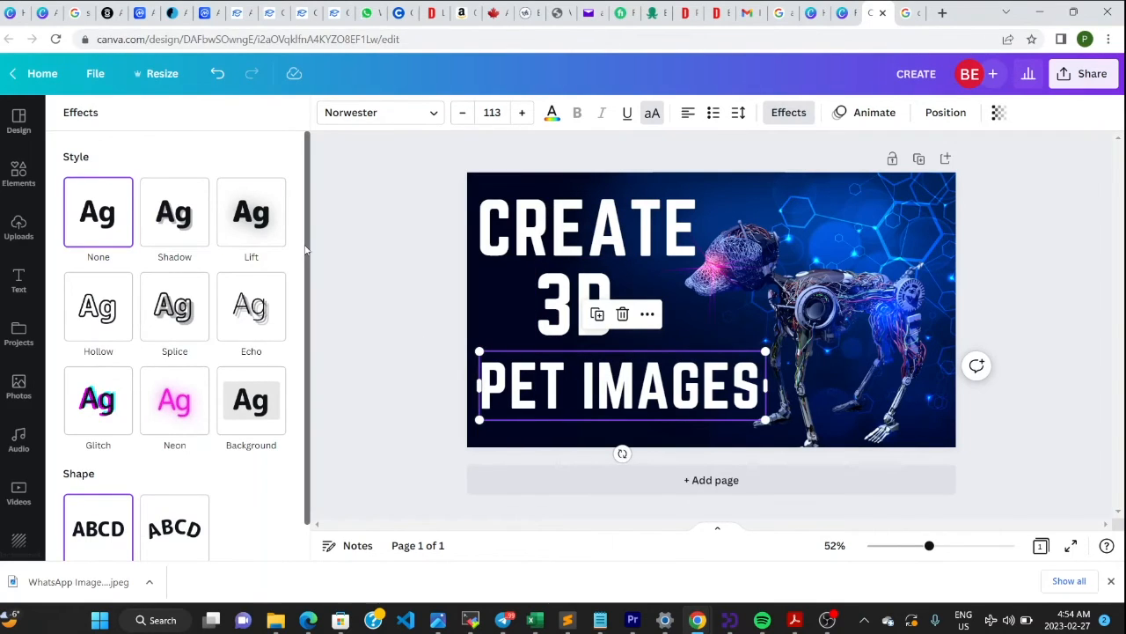
left_click(247, 234)
key("Escape")
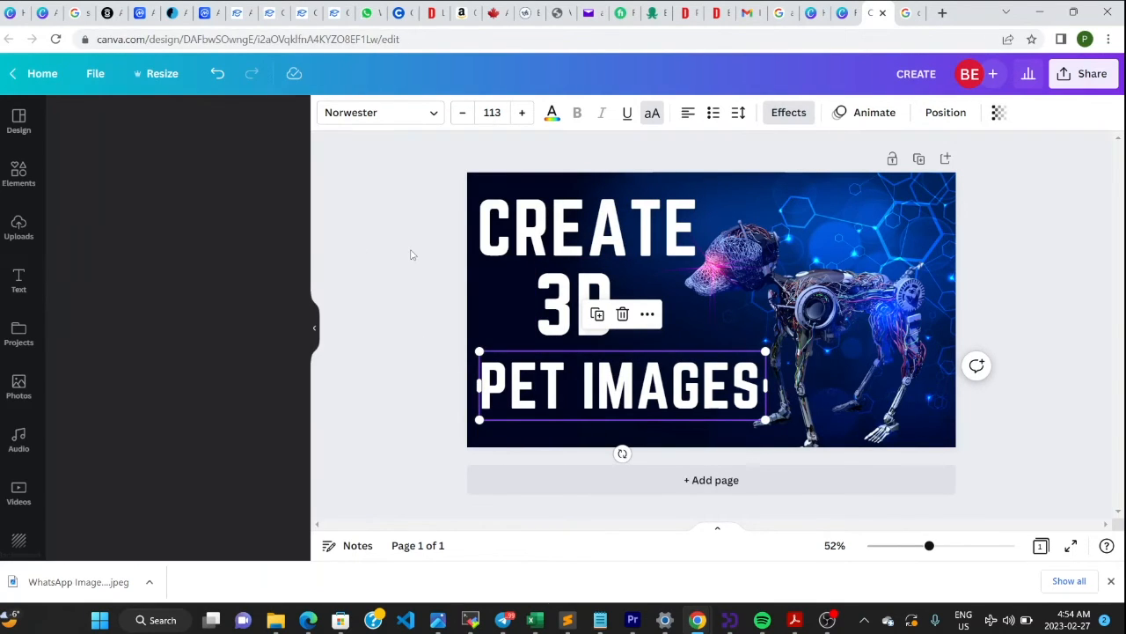
left_click(411, 254)
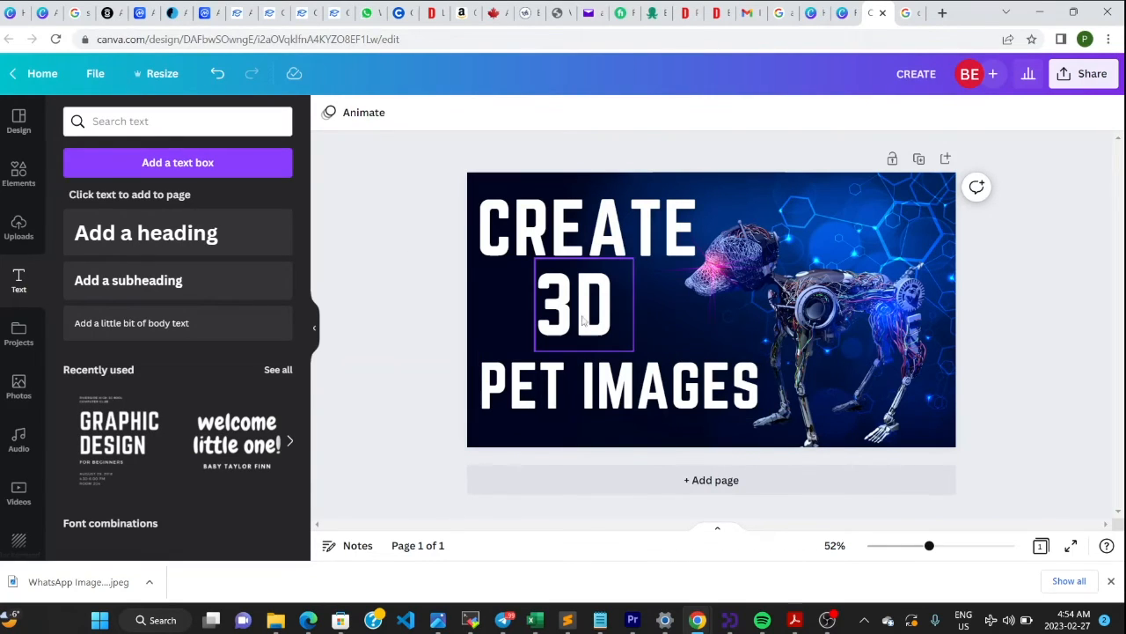
Change the text colour of "PET IMAGES" to the default yellow.
left_click(564, 390)
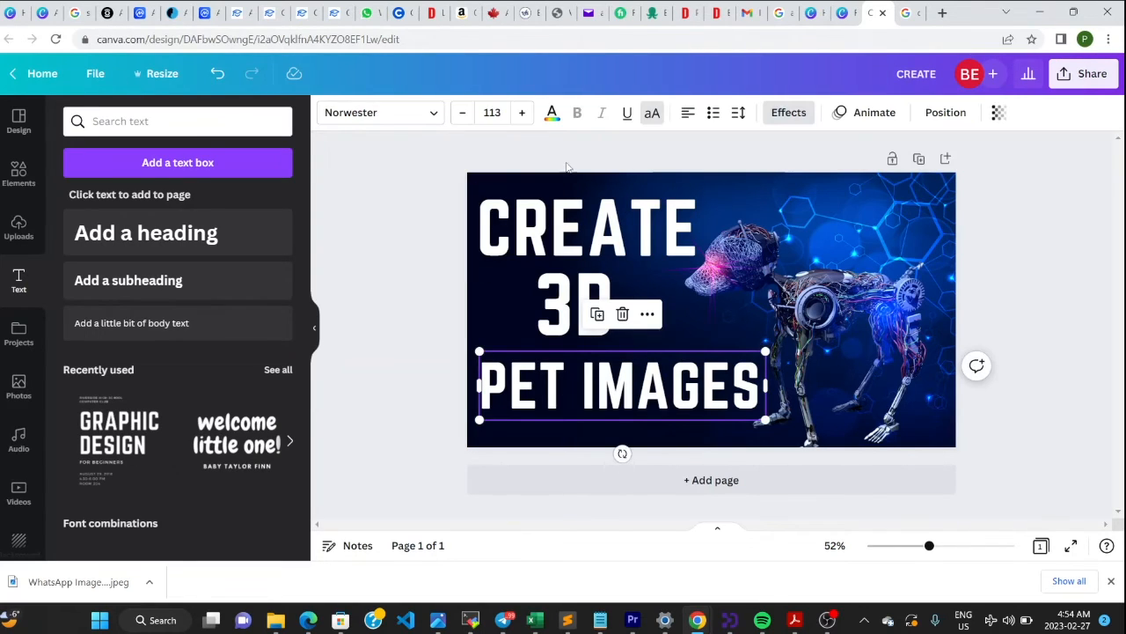
left_click(552, 112)
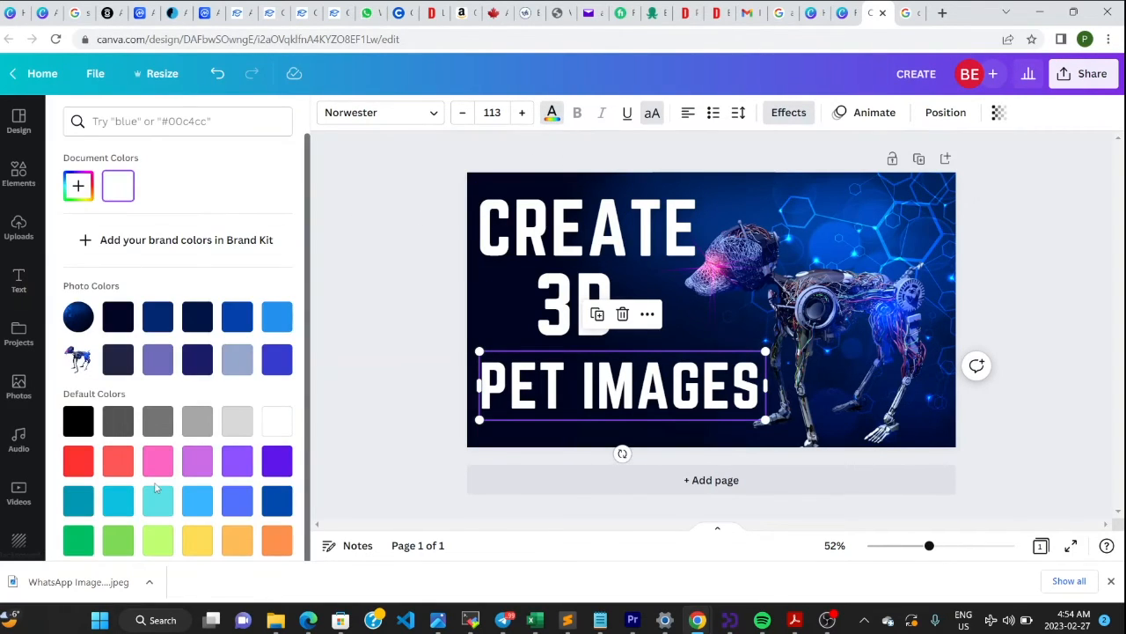
left_click(194, 543)
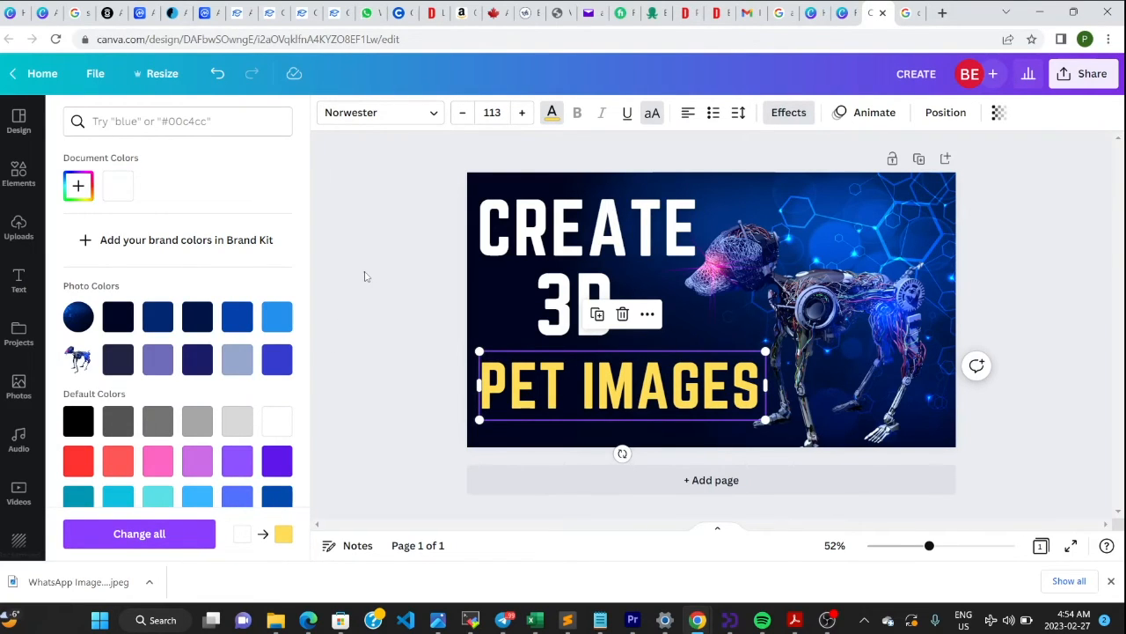
left_click(365, 276)
Set the text colour of "3D" to a custom red, #ED0303.
left_click(546, 323)
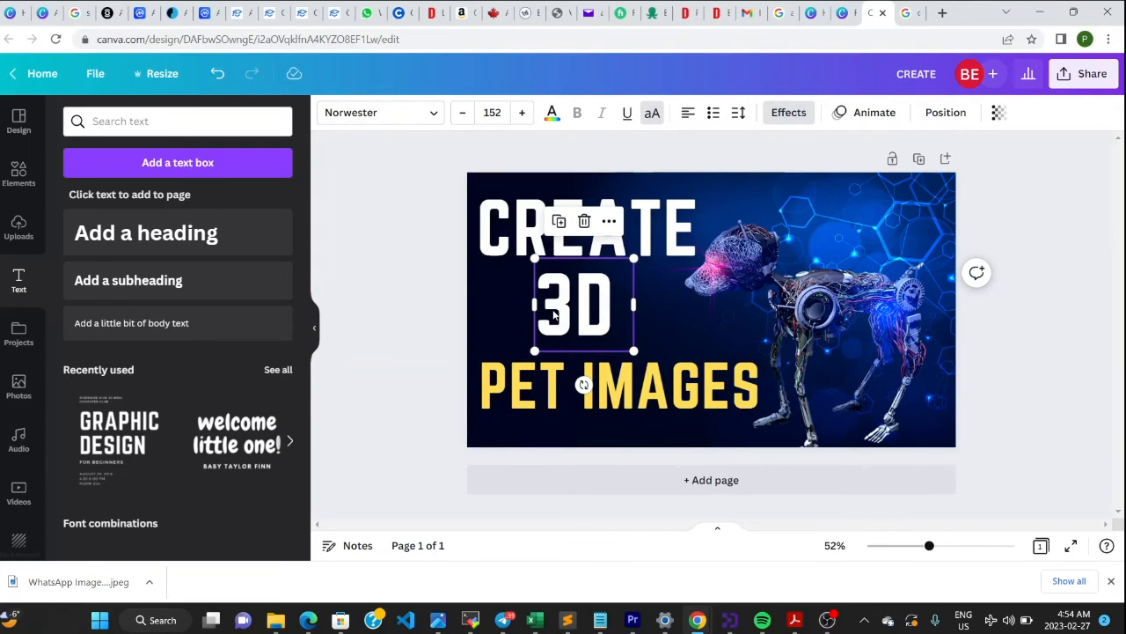
left_click(552, 113)
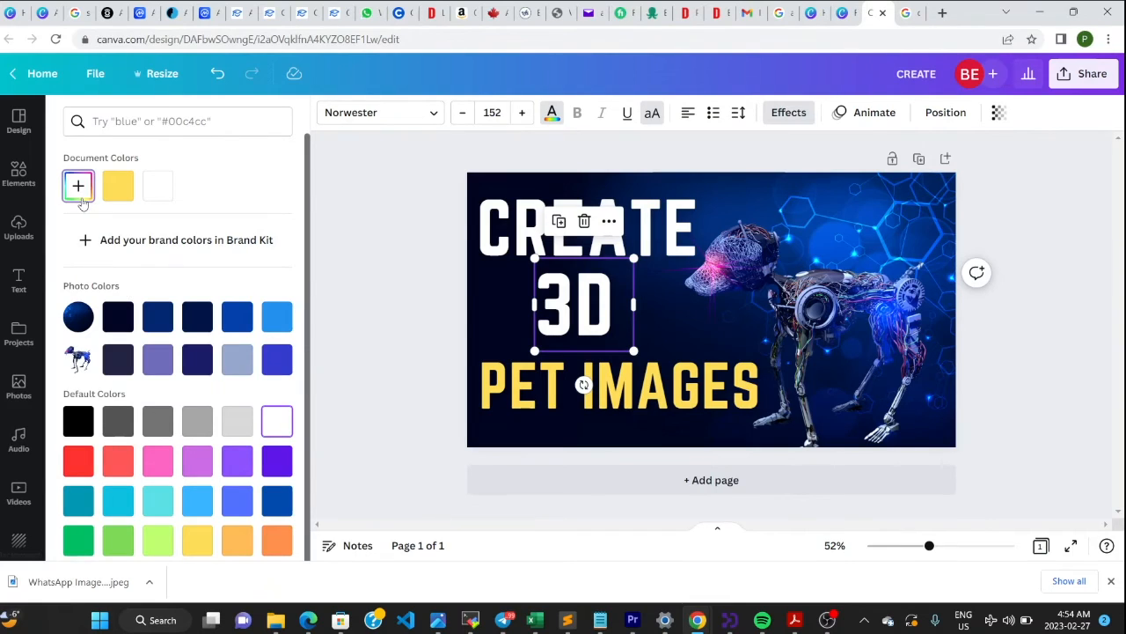
left_click(78, 186)
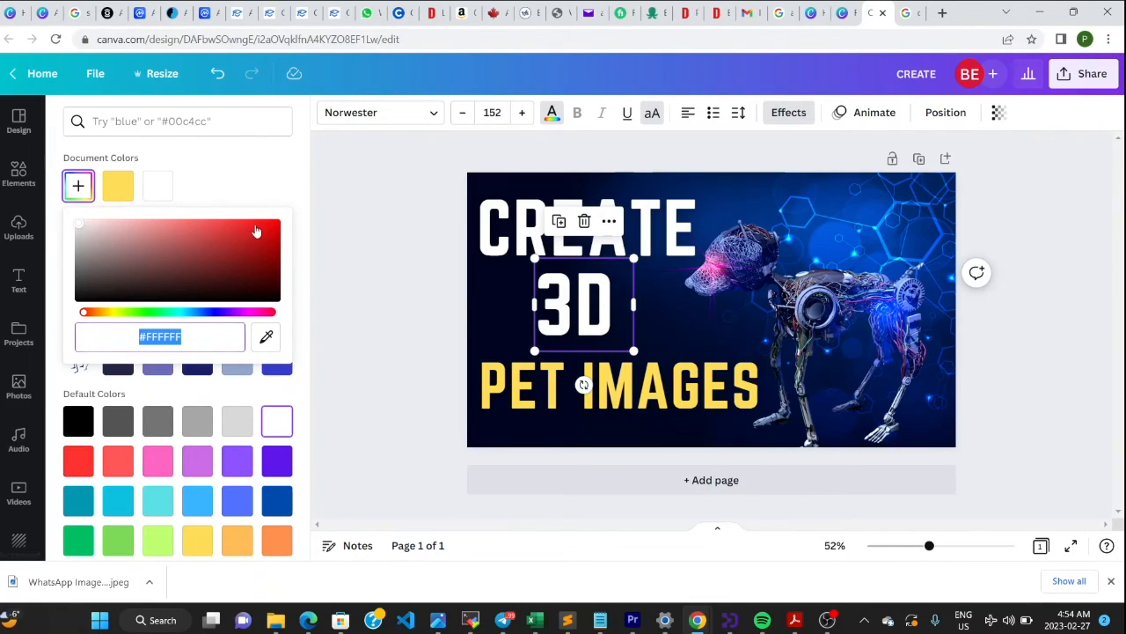
left_click(545, 119)
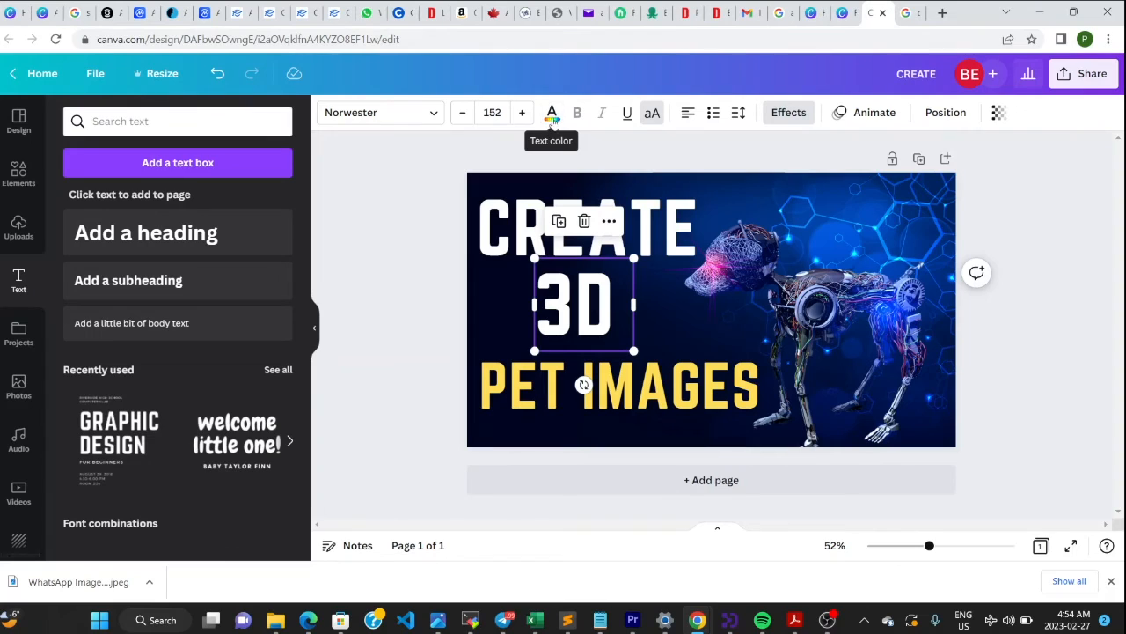
left_click(552, 115)
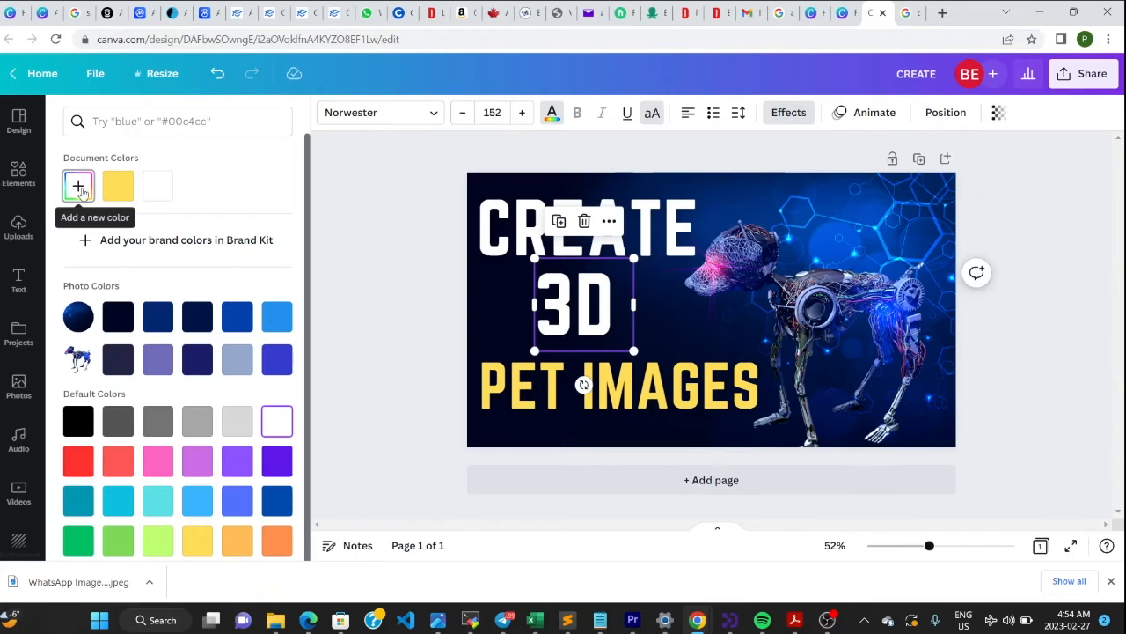
left_click(79, 186)
left_click_drag(171, 254, 275, 225)
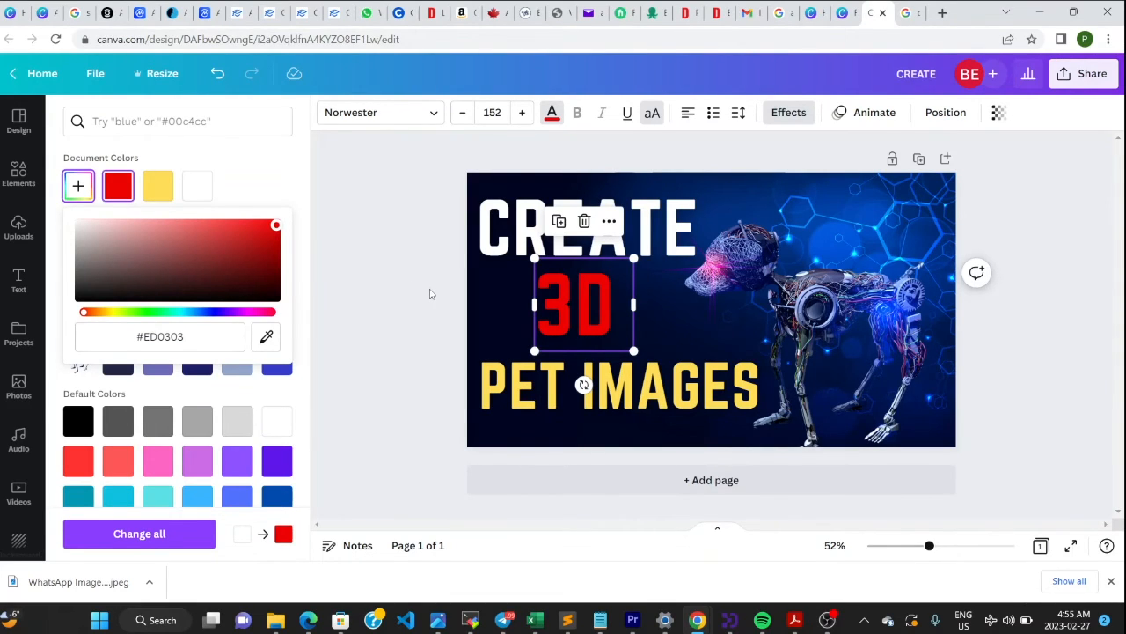
left_click(431, 294)
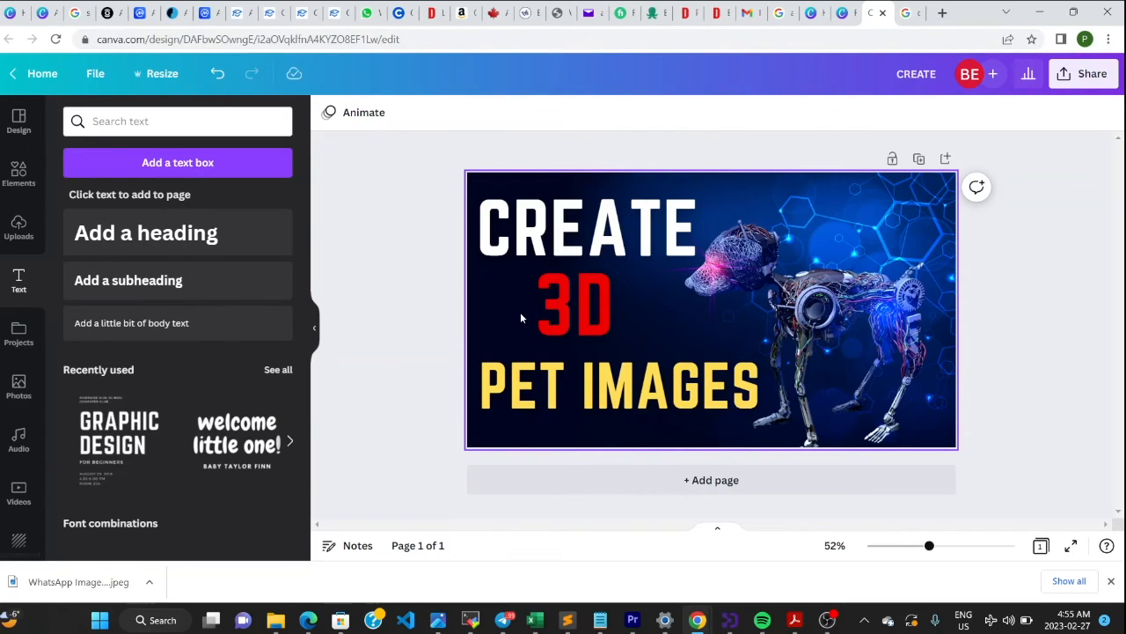
left_click(828, 620)
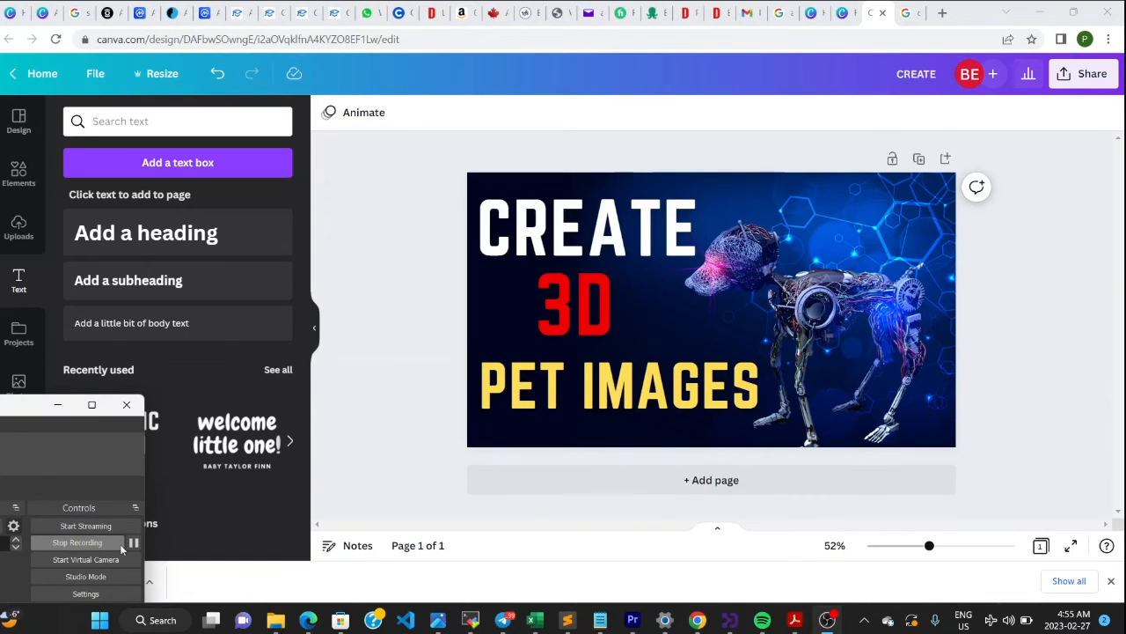
left_click(392, 380)
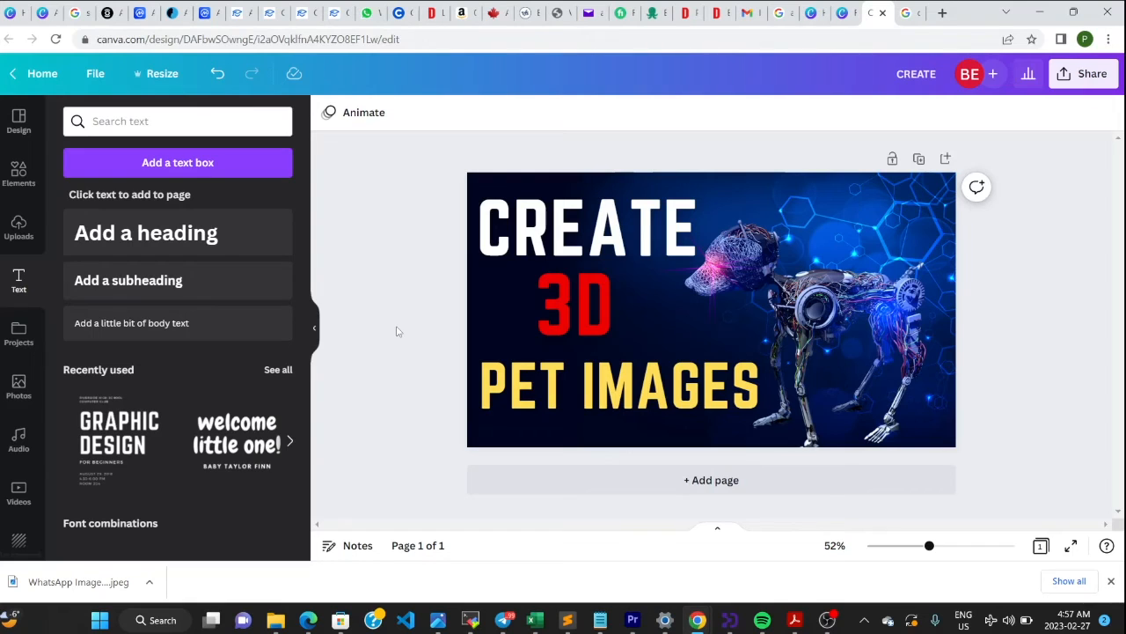
Add a square shape to the page, try it over the "3D" text and undo that move.
left_click(19, 173)
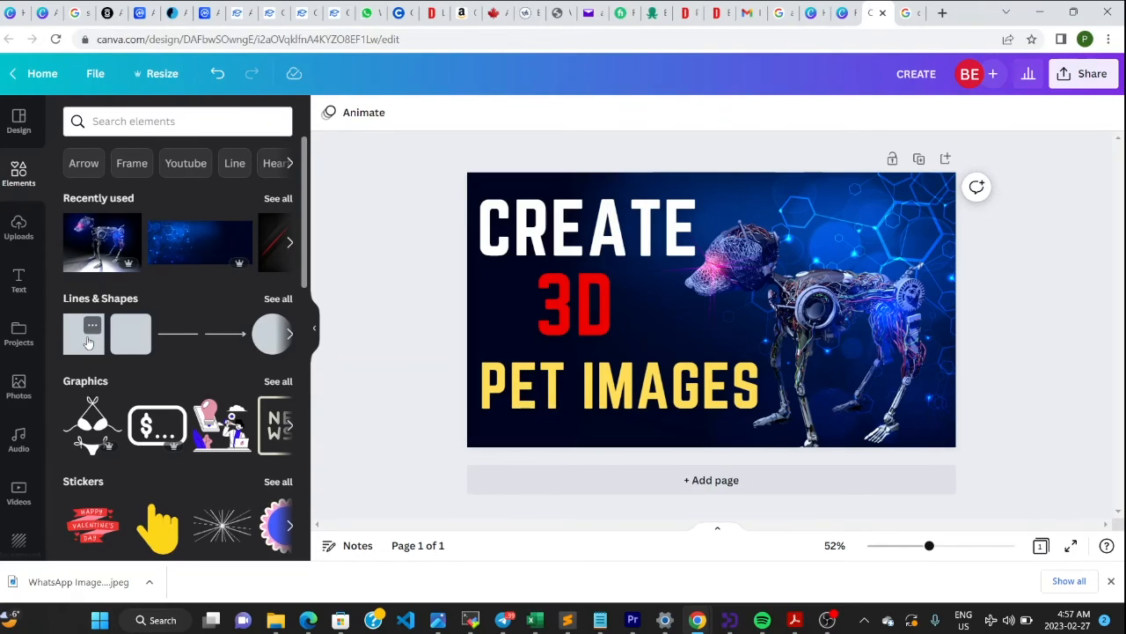
left_click(86, 336)
left_click_drag(699, 288, 563, 293)
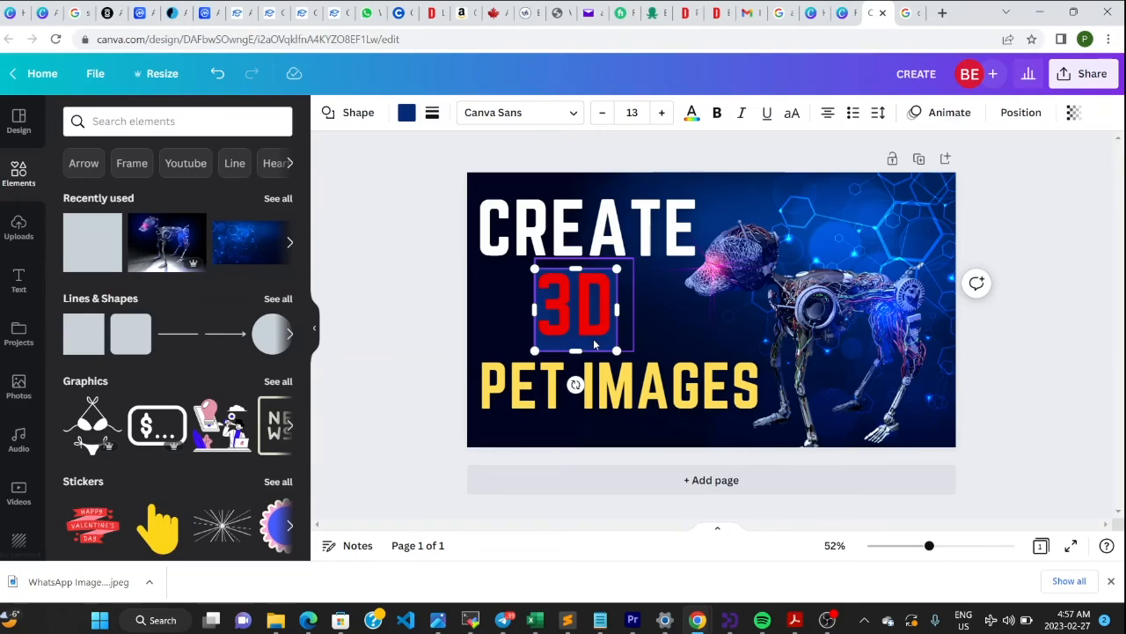
key("ctrl+z")
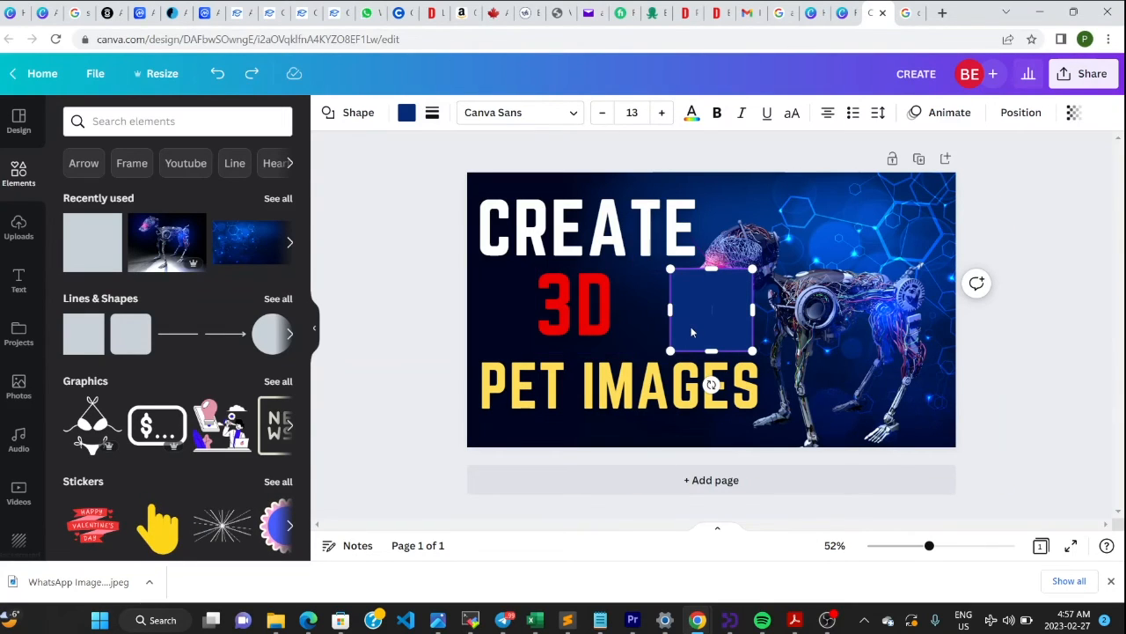
Fill the square with the default white after trying the document's yellow.
left_click(407, 117)
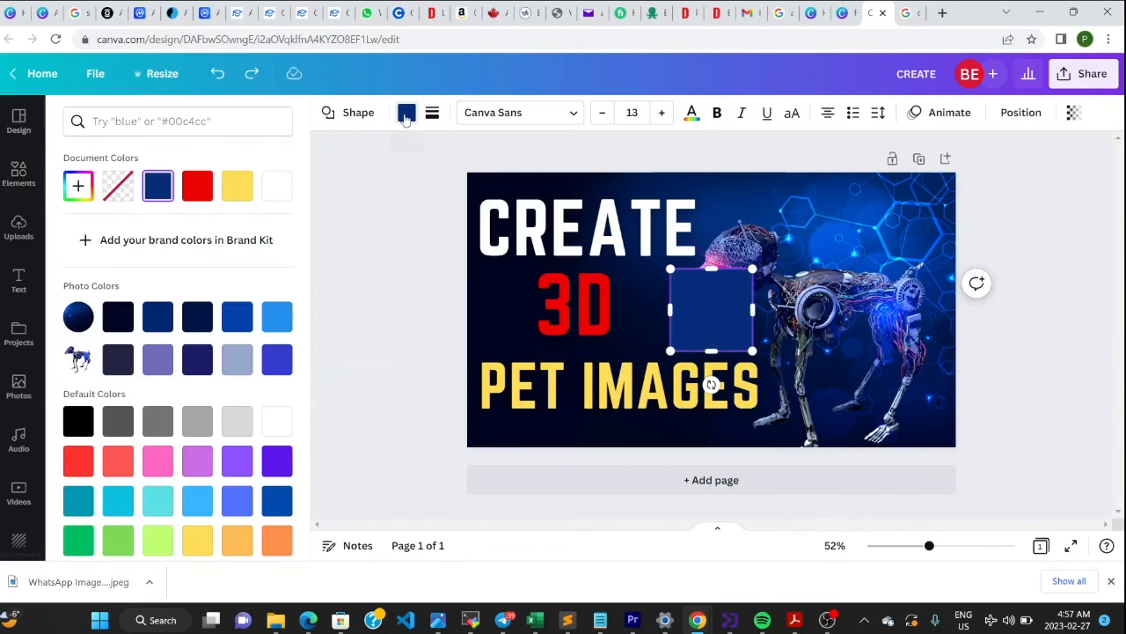
left_click(237, 189)
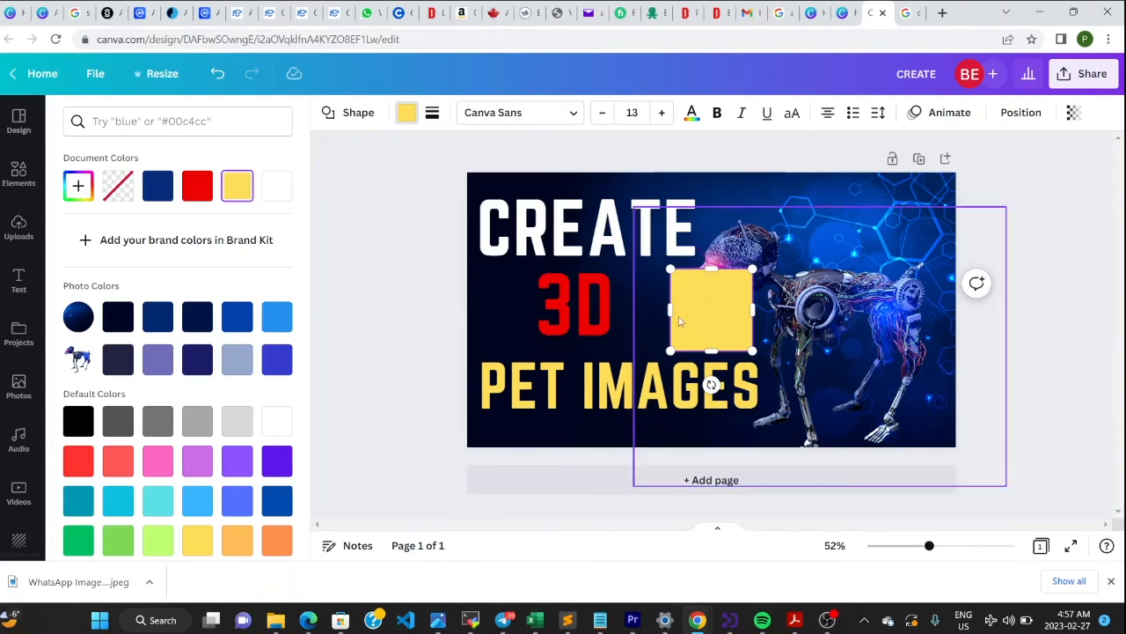
mouse_move(695, 326)
left_mouse_down()
mouse_move(563, 314)
mouse_move(668, 297)
mouse_move(705, 308)
mouse_move(696, 326)
left_mouse_up()
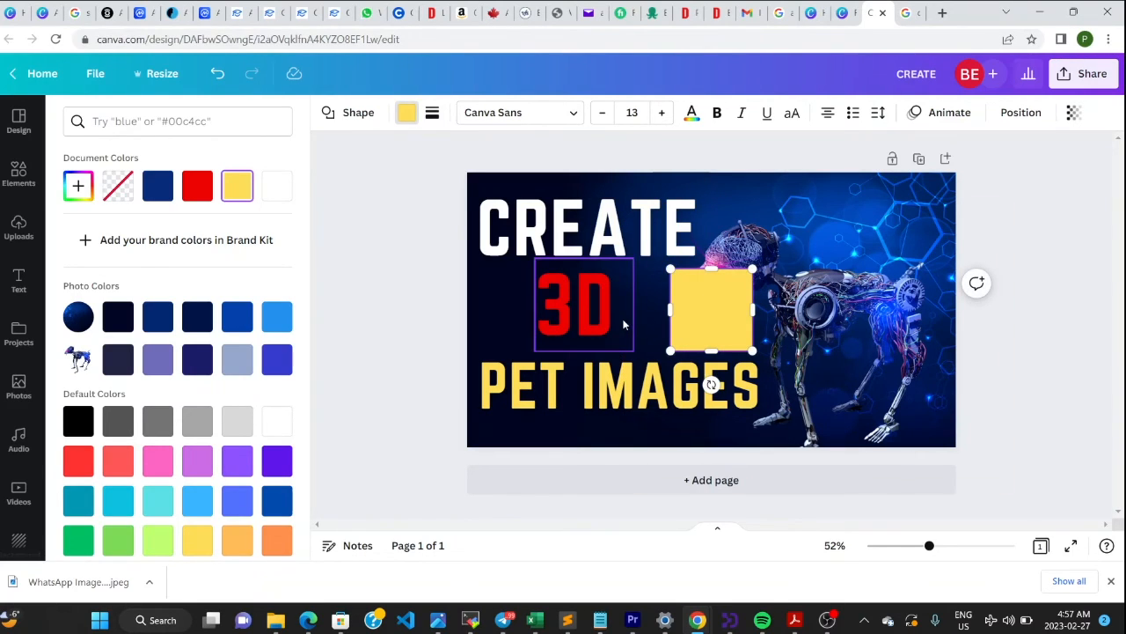
left_click(276, 423)
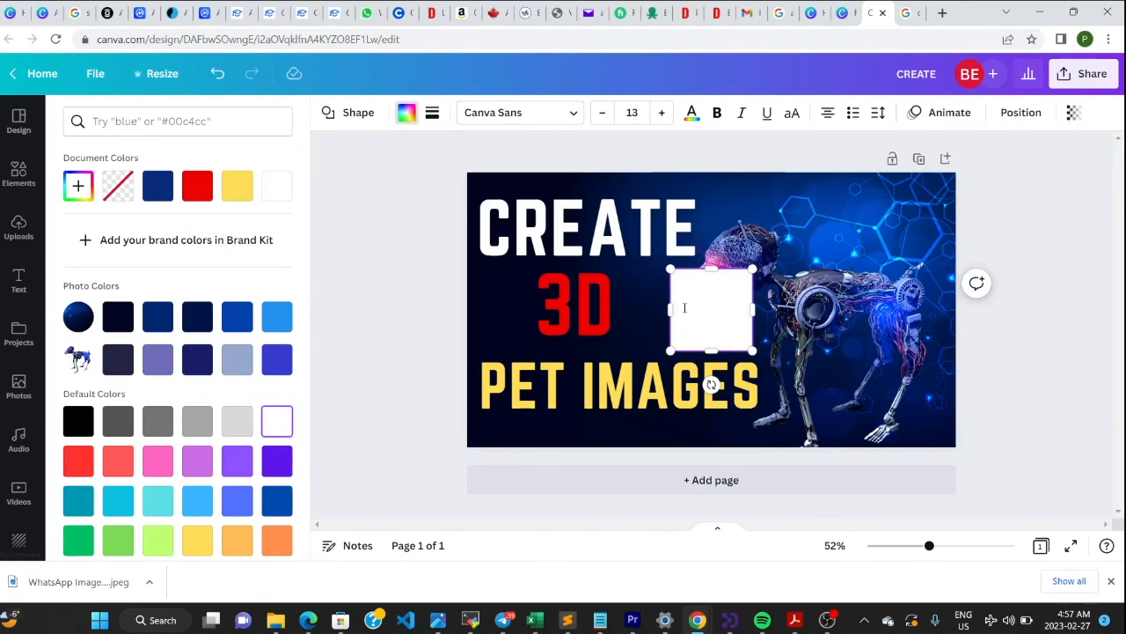
Place the white square behind "3D" and resize its sides so it closely frames the text.
left_click_drag(722, 329, 646, 302)
left_click_drag(538, 301, 522, 303)
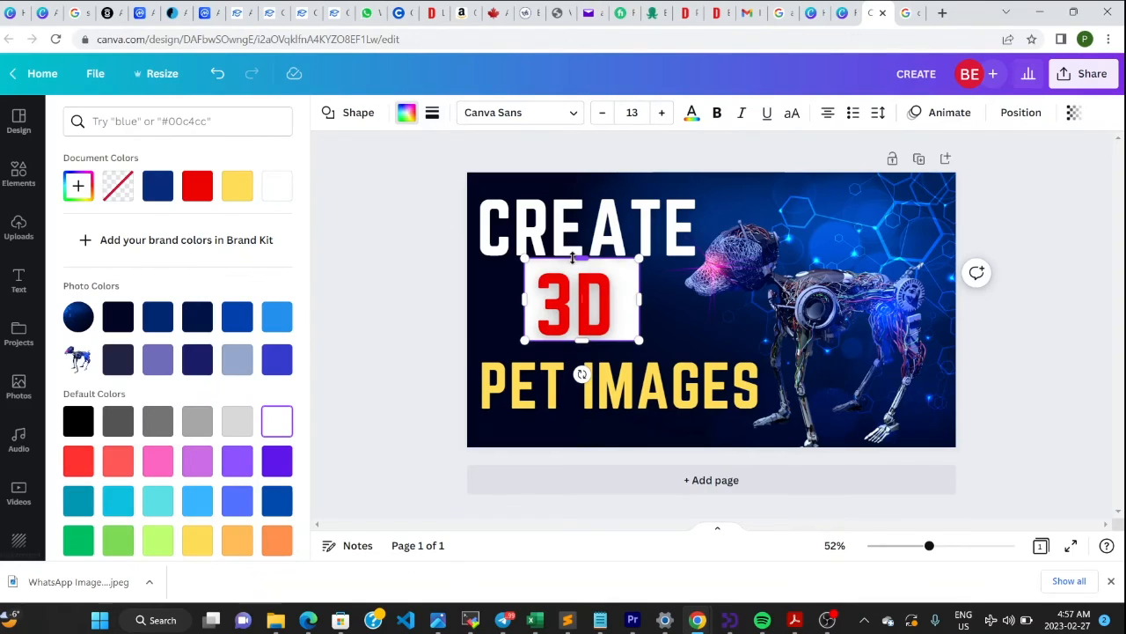
left_click_drag(577, 264, 577, 273)
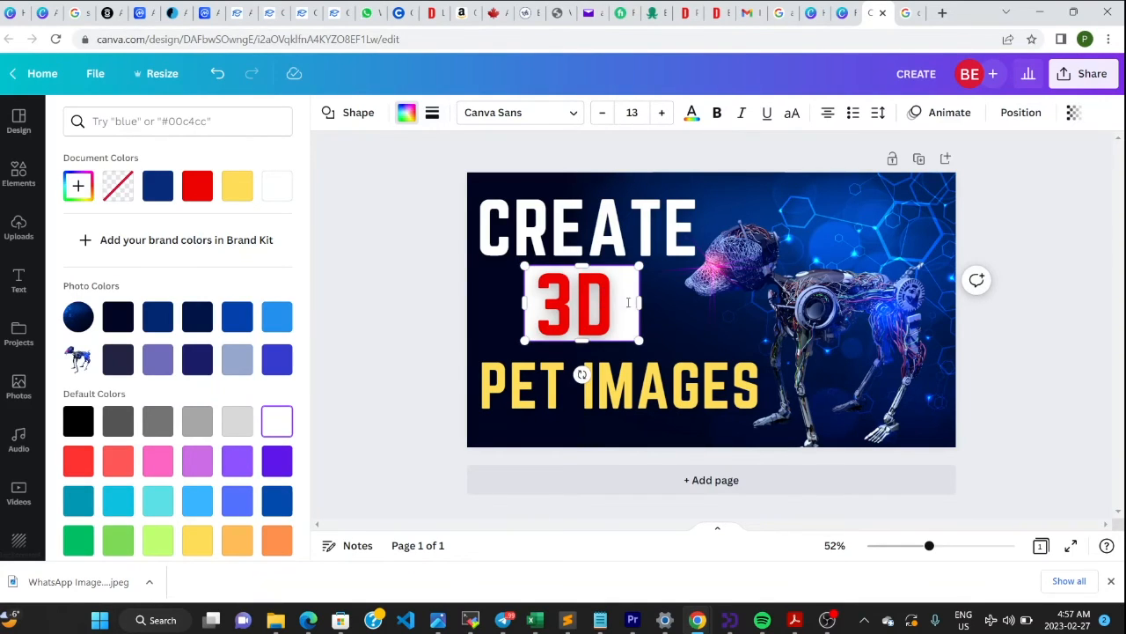
left_click_drag(633, 303, 618, 303)
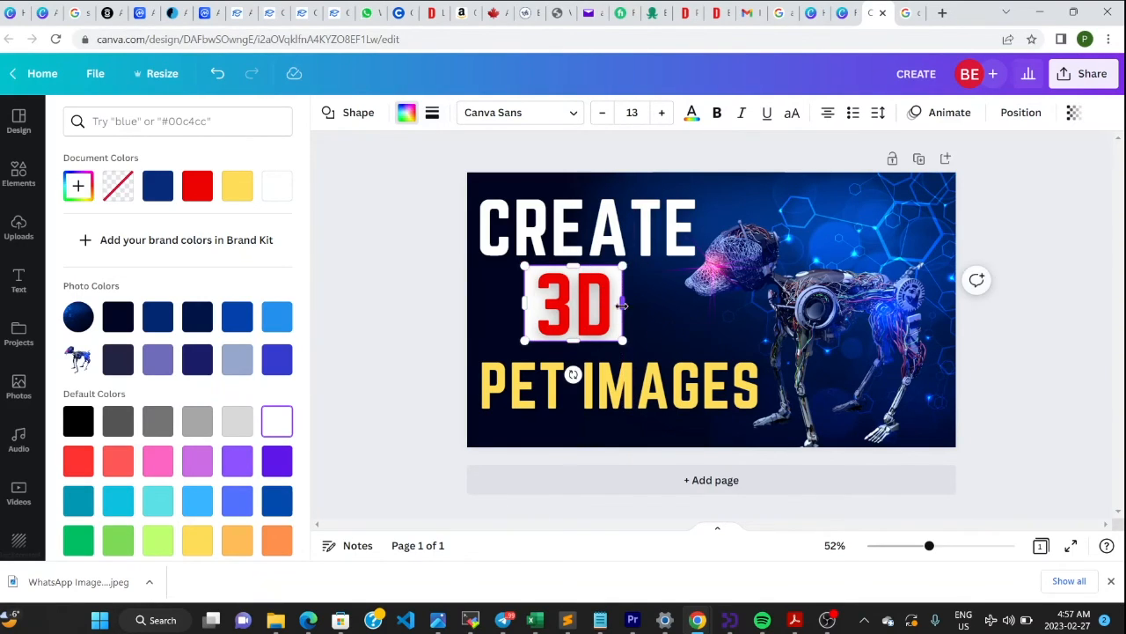
left_click_drag(523, 301, 535, 302)
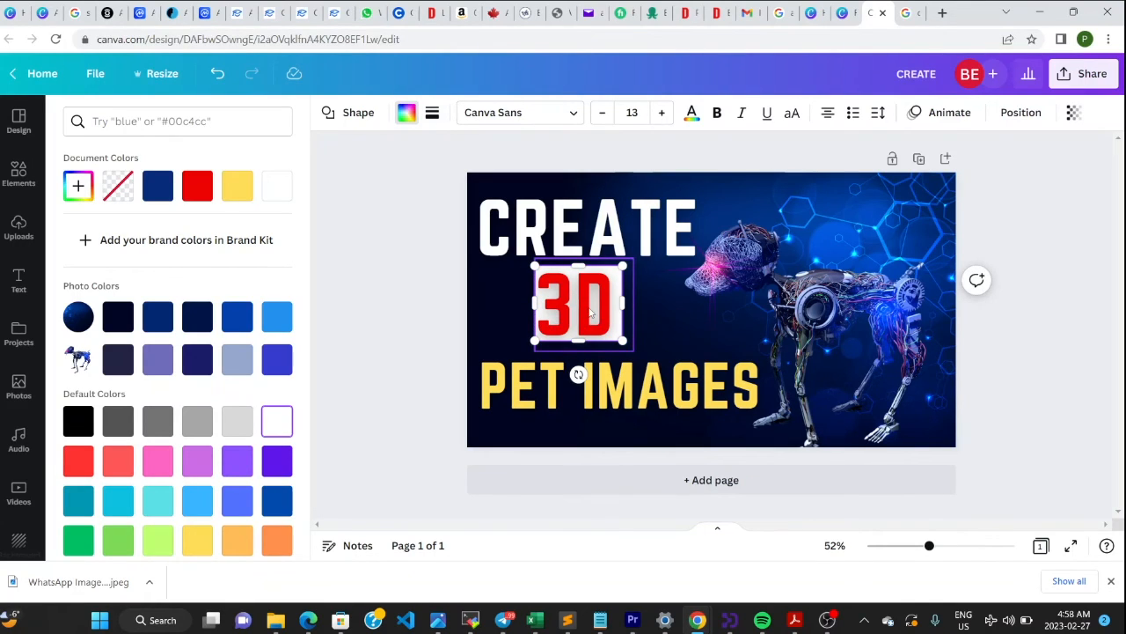
Remove the Lift effect from the "3D" text and put the white square back behind it.
left_click_drag(592, 313, 673, 312)
left_click(574, 313)
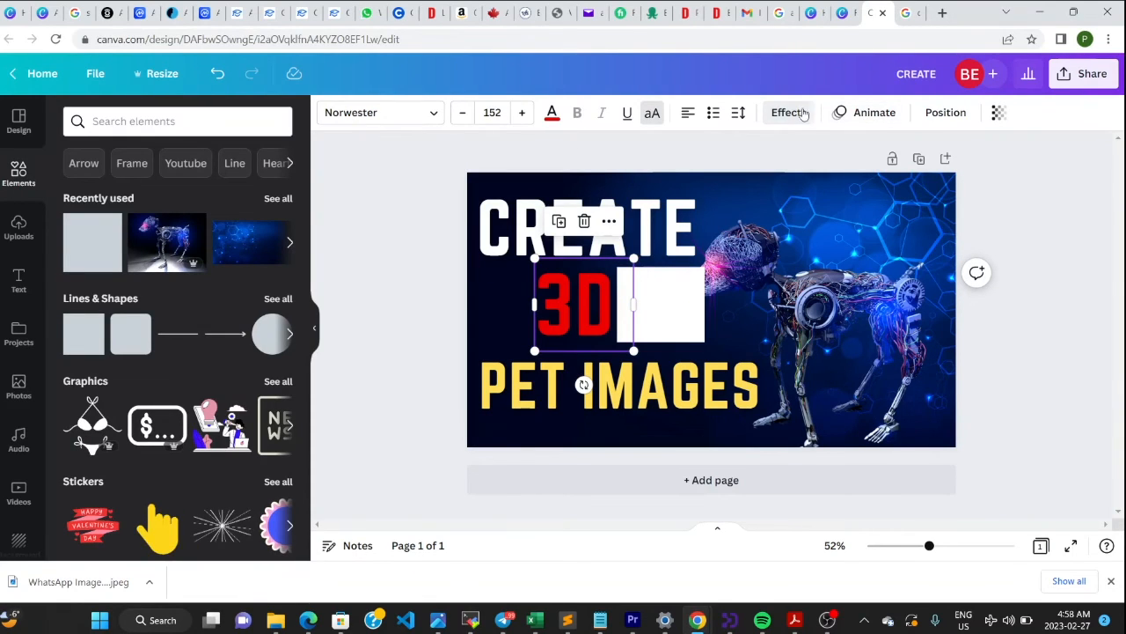
left_click(788, 113)
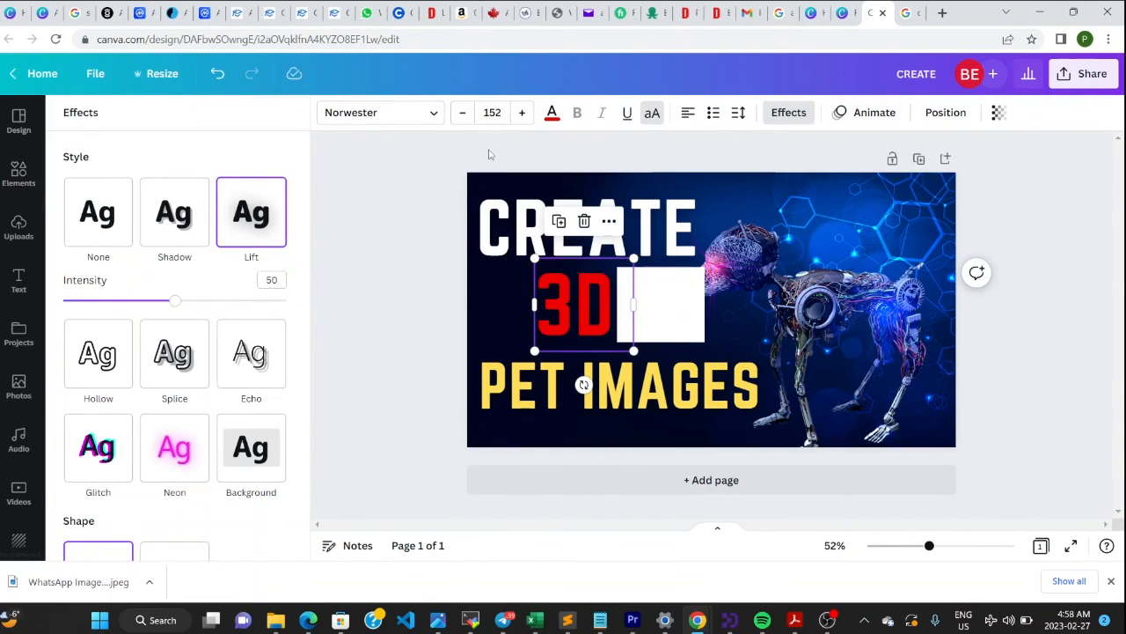
left_click(95, 227)
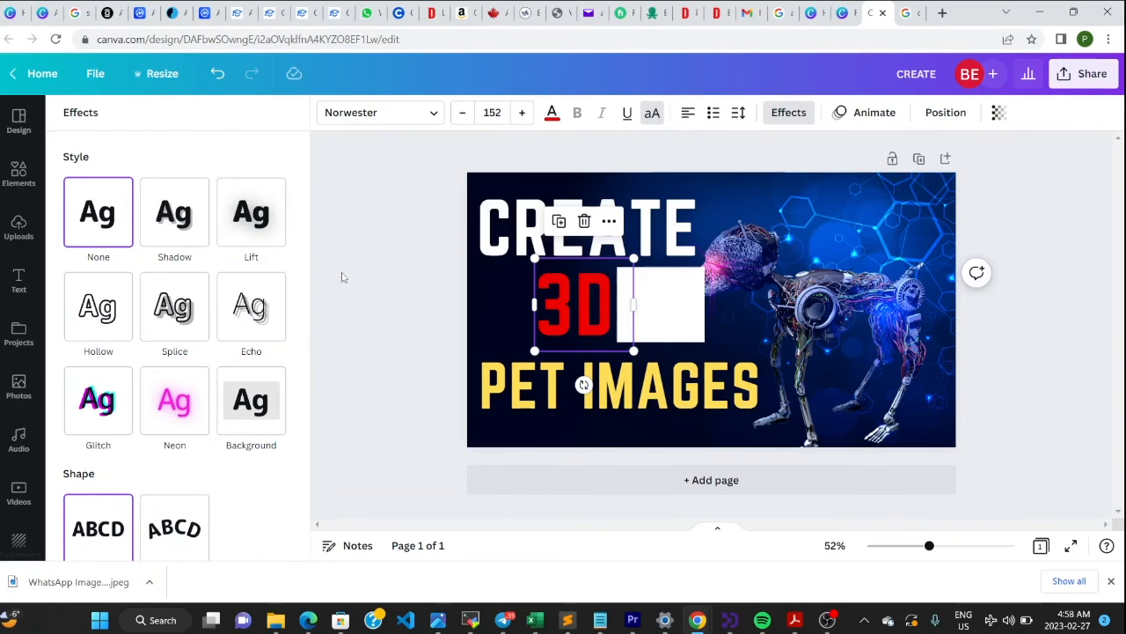
left_click(400, 293)
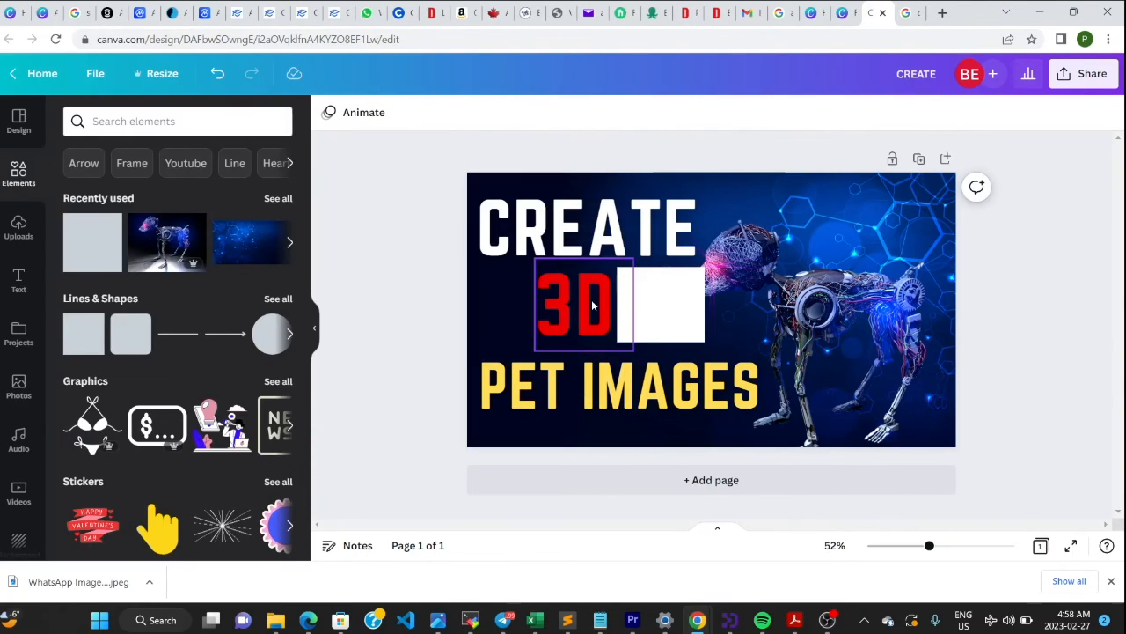
left_click_drag(666, 314, 582, 309)
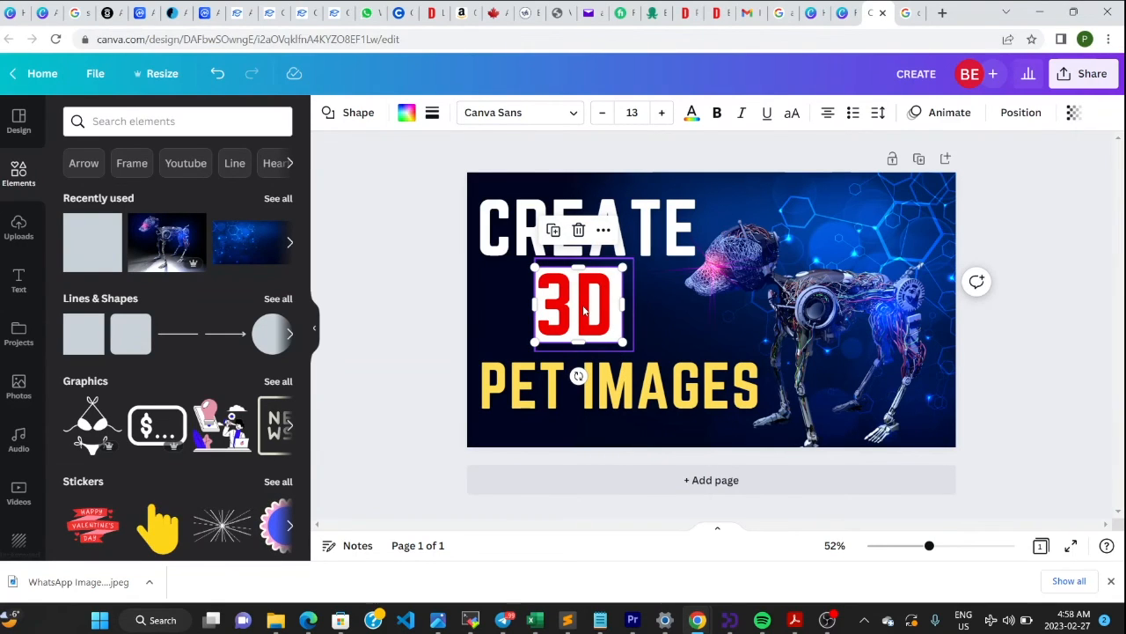
Bring the white square forward to cover "3D", and send it backward behind the text again.
left_click_drag(583, 310, 645, 305)
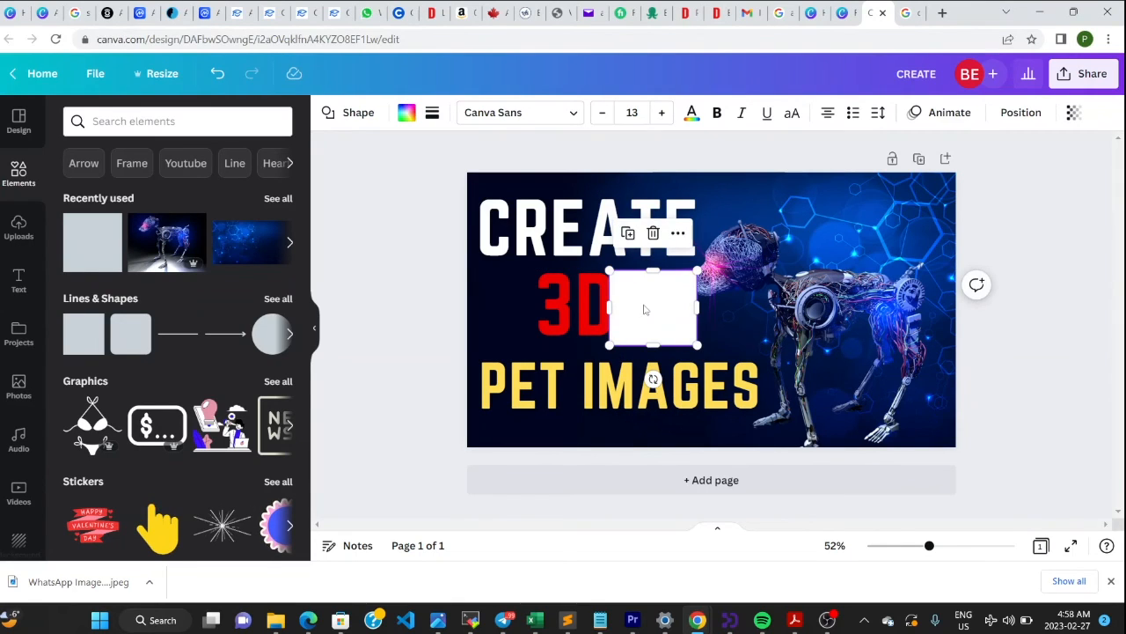
left_click(1023, 114)
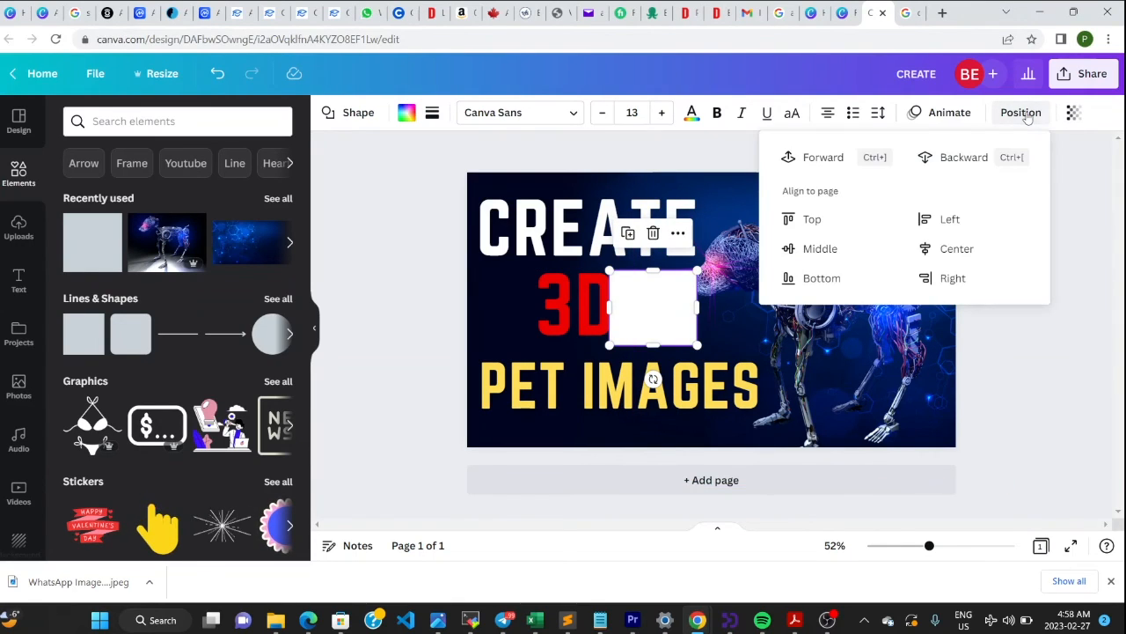
left_click(819, 164)
left_click_drag(679, 325, 603, 322)
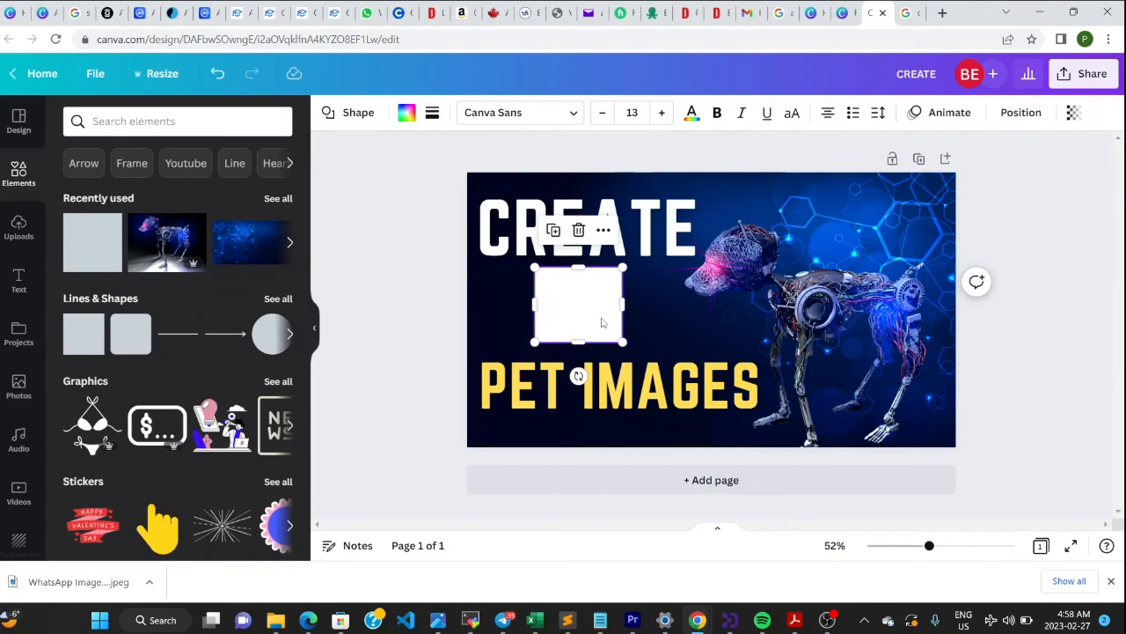
left_click(1022, 112)
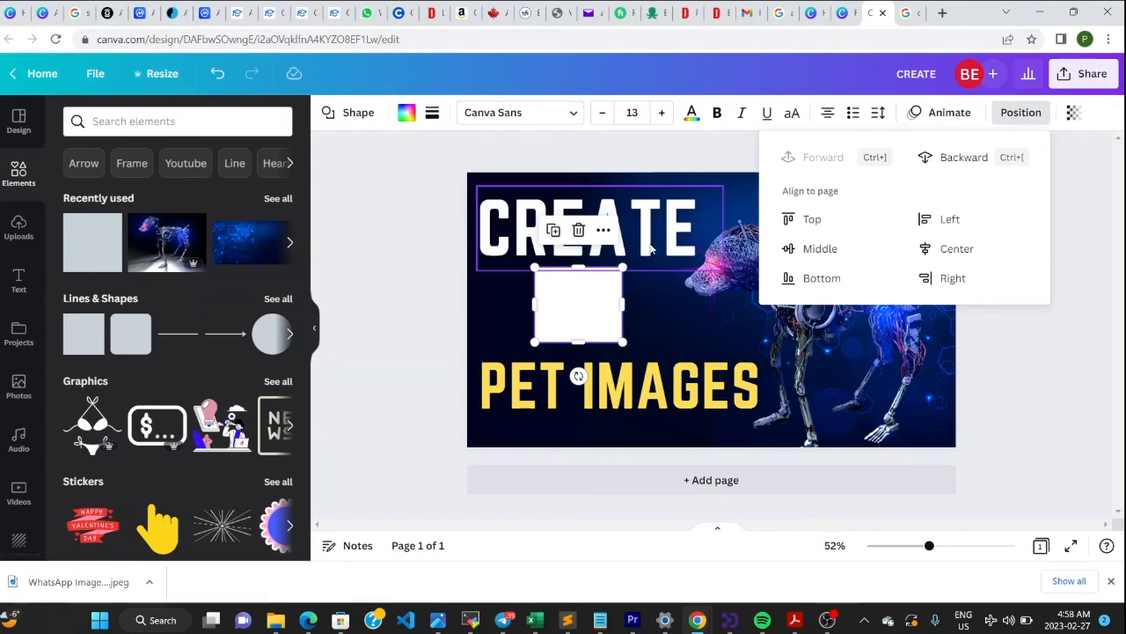
left_click(934, 159)
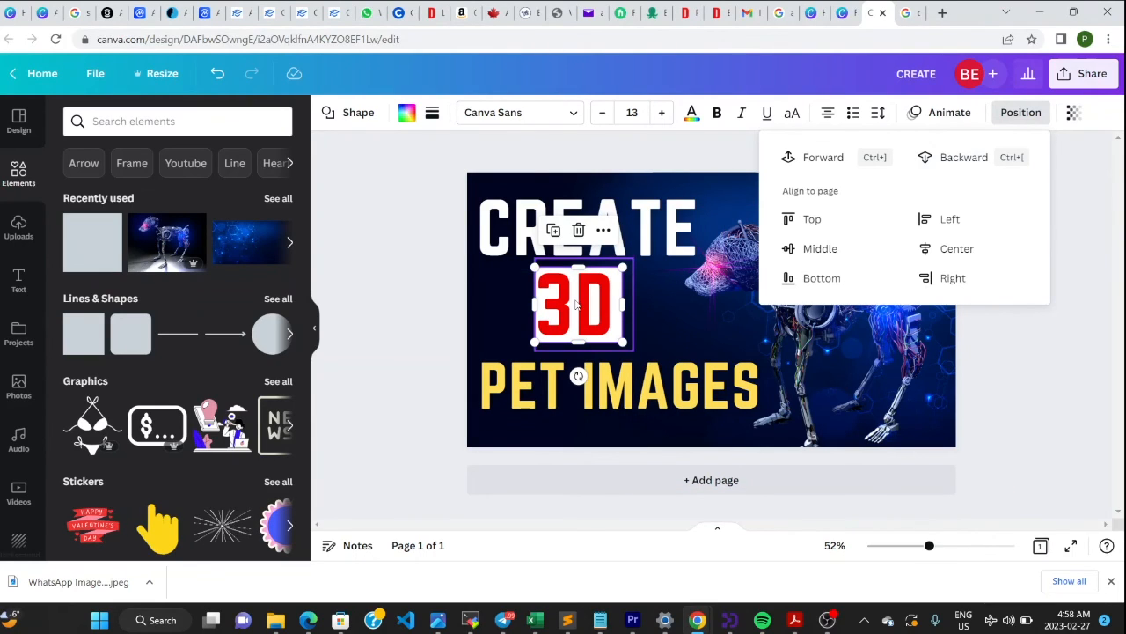
left_click(370, 280)
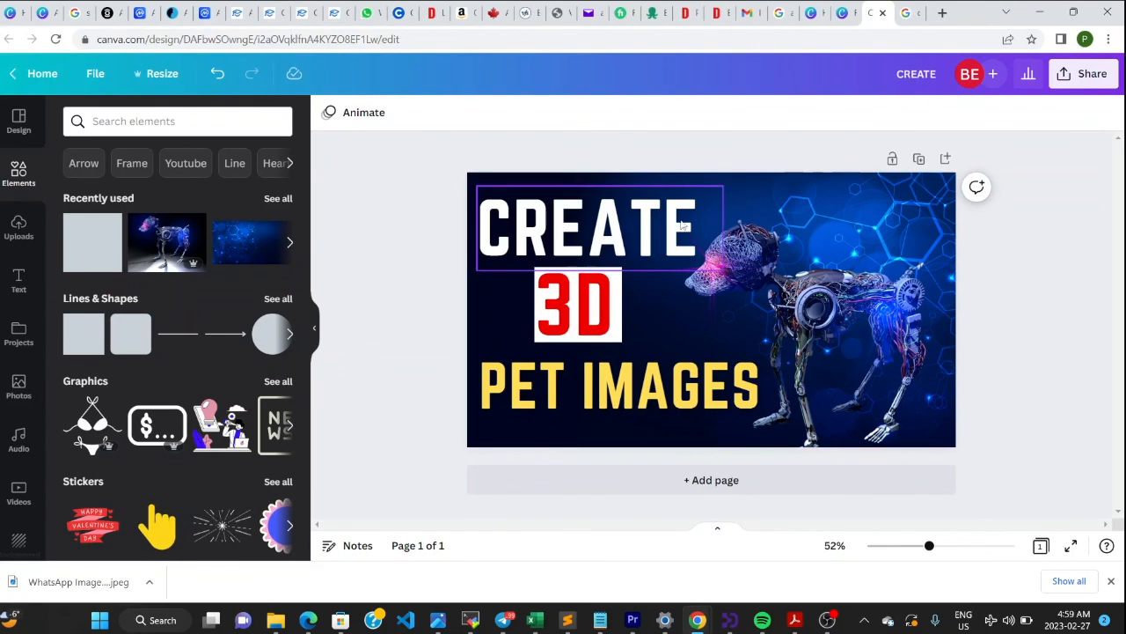
Try to download the thumbnail as a PNG at 1,280 × 720 px.
left_click(1064, 75)
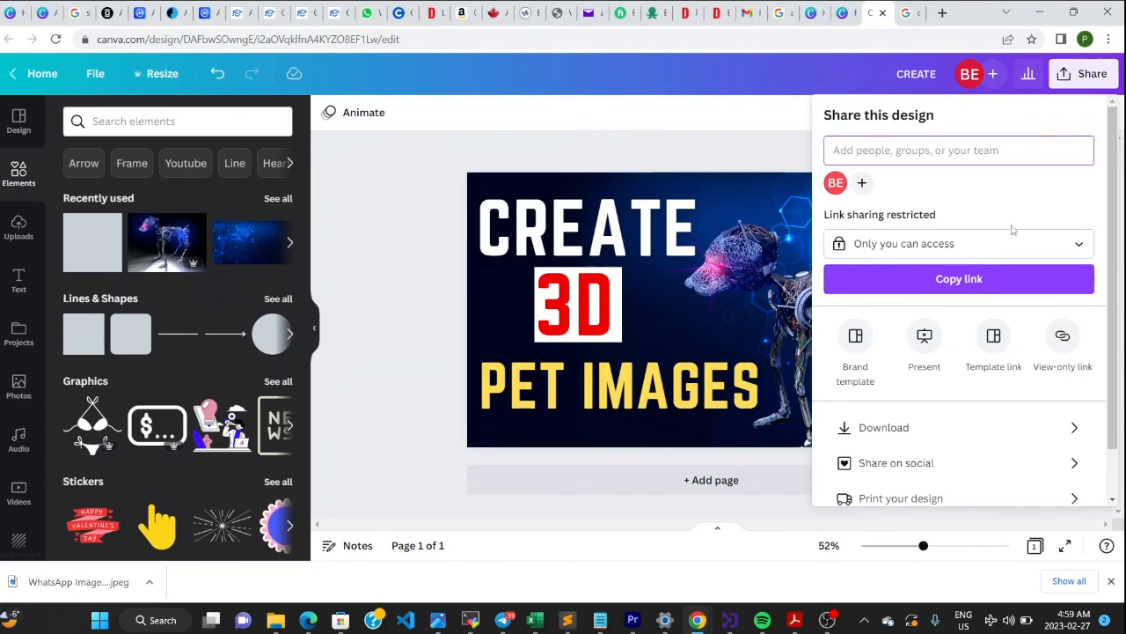
left_click(915, 431)
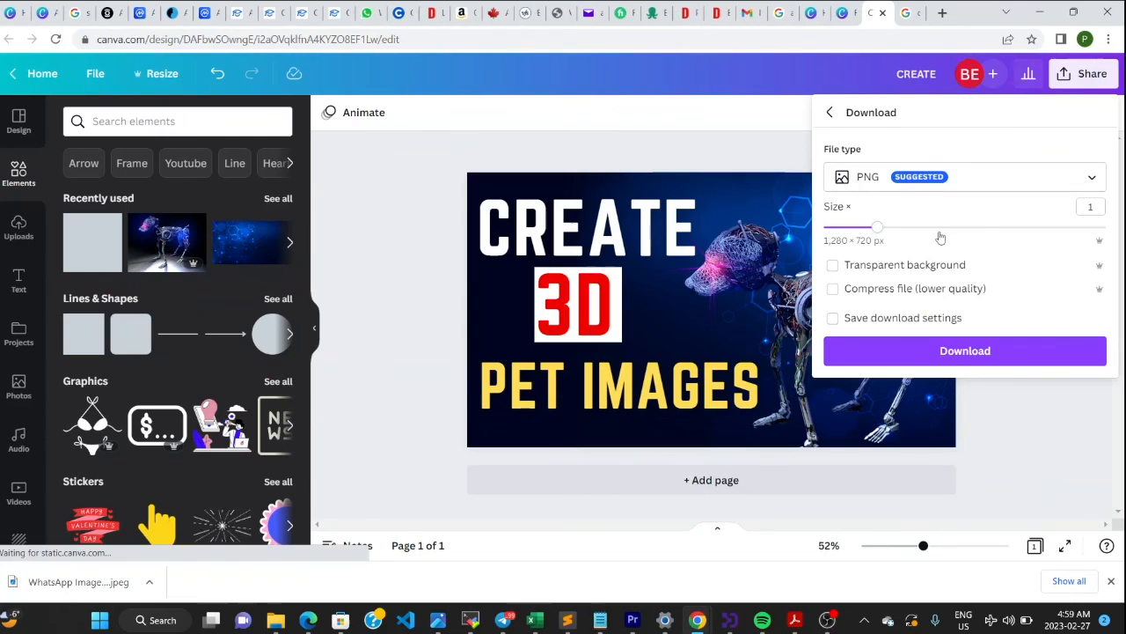
left_click(960, 352)
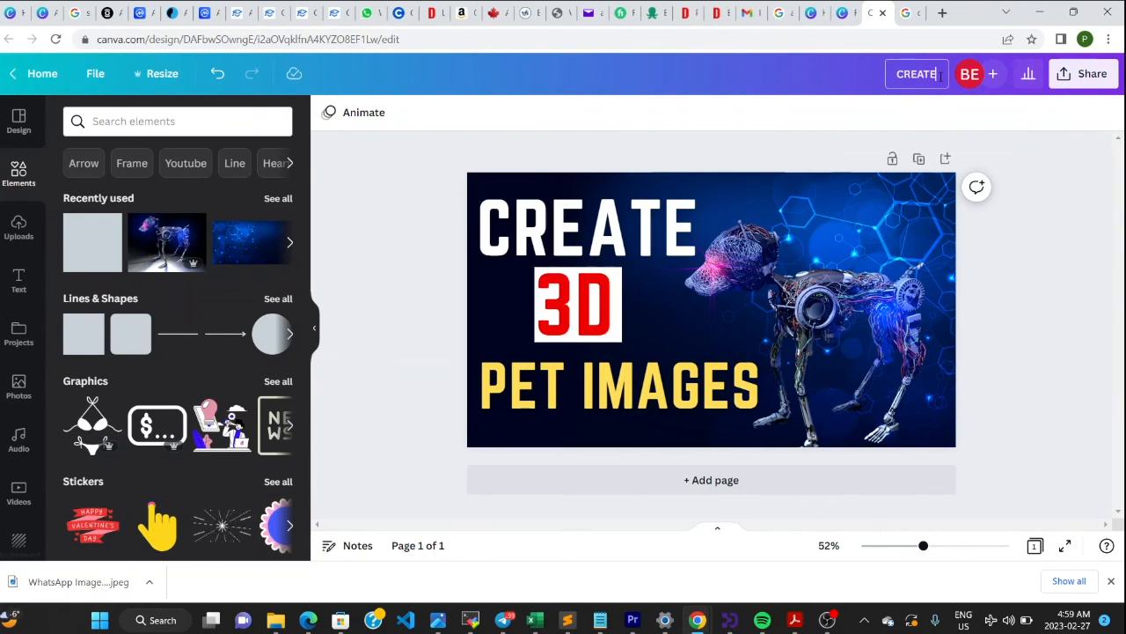
Rename the design as "Thumbnail 1".
left_click(940, 76)
key("BackSpace")
key("BackSpace")
key("BackSpace")
key("BackSpace")
key("BackSpace")
key("BackSpace")
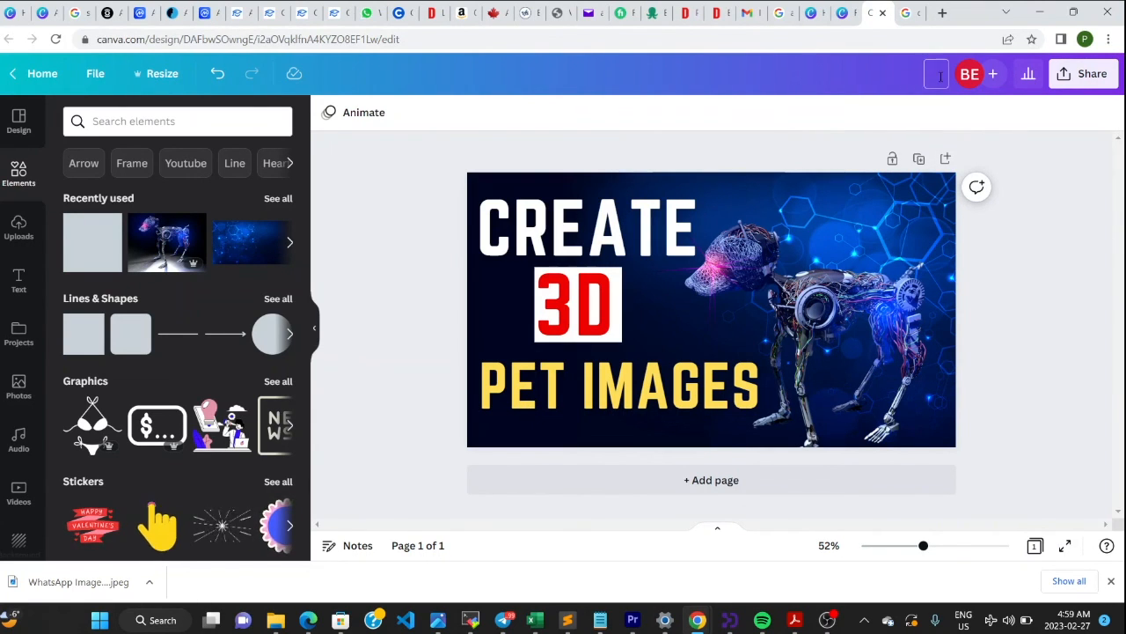
key("Caps_Lock")
type("Thumb")
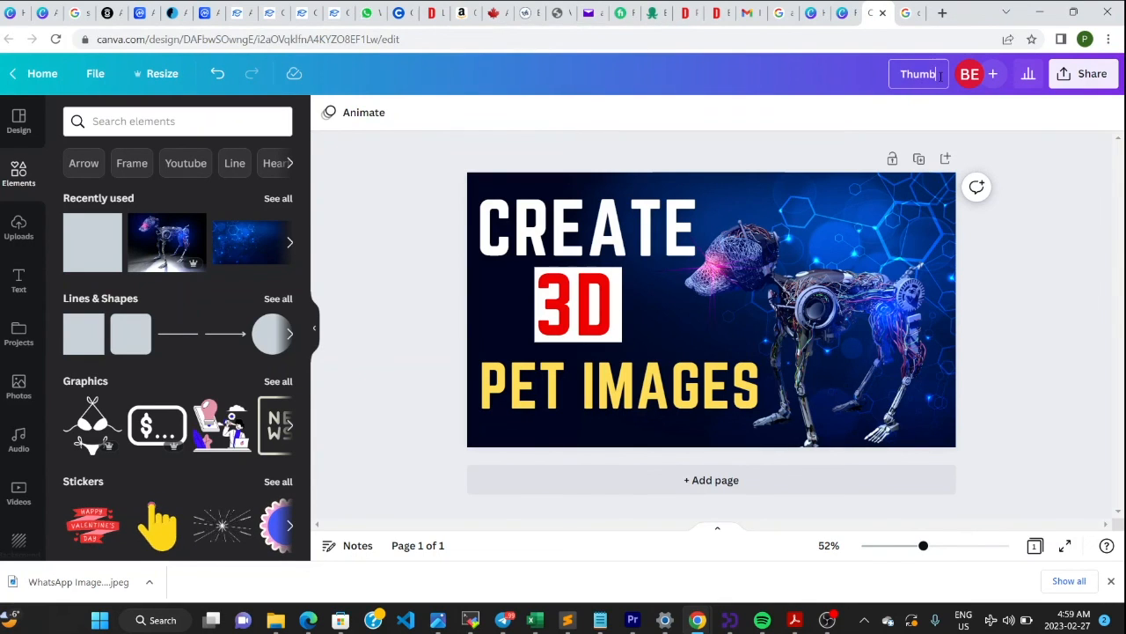
type("nail 1")
left_click(853, 124)
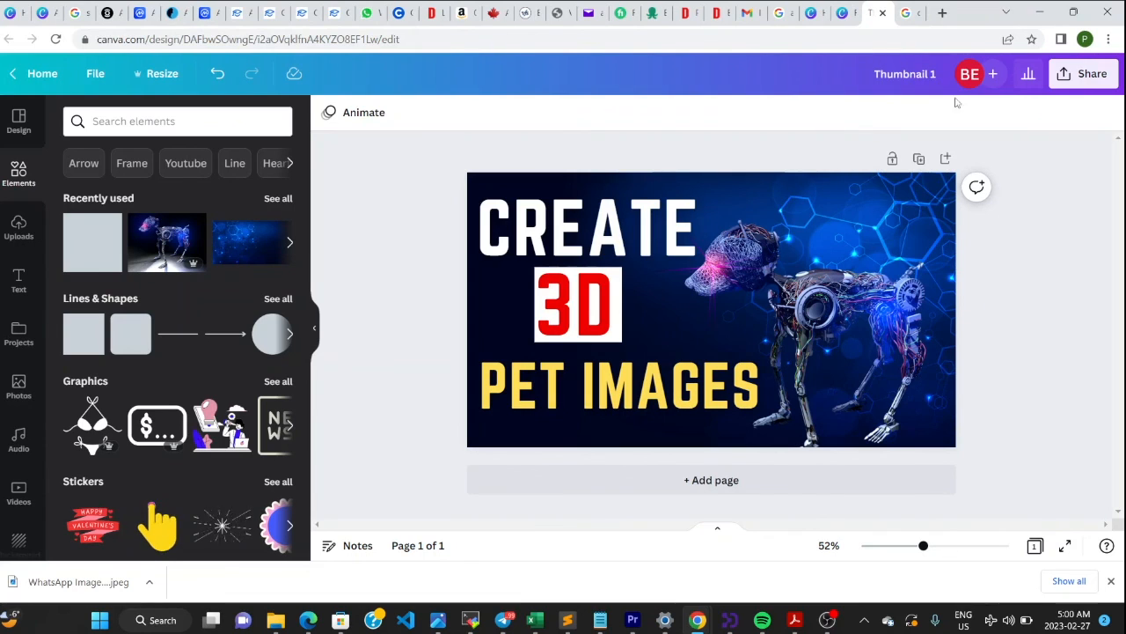
Open the sharing options for the renamed design.
left_click(1063, 79)
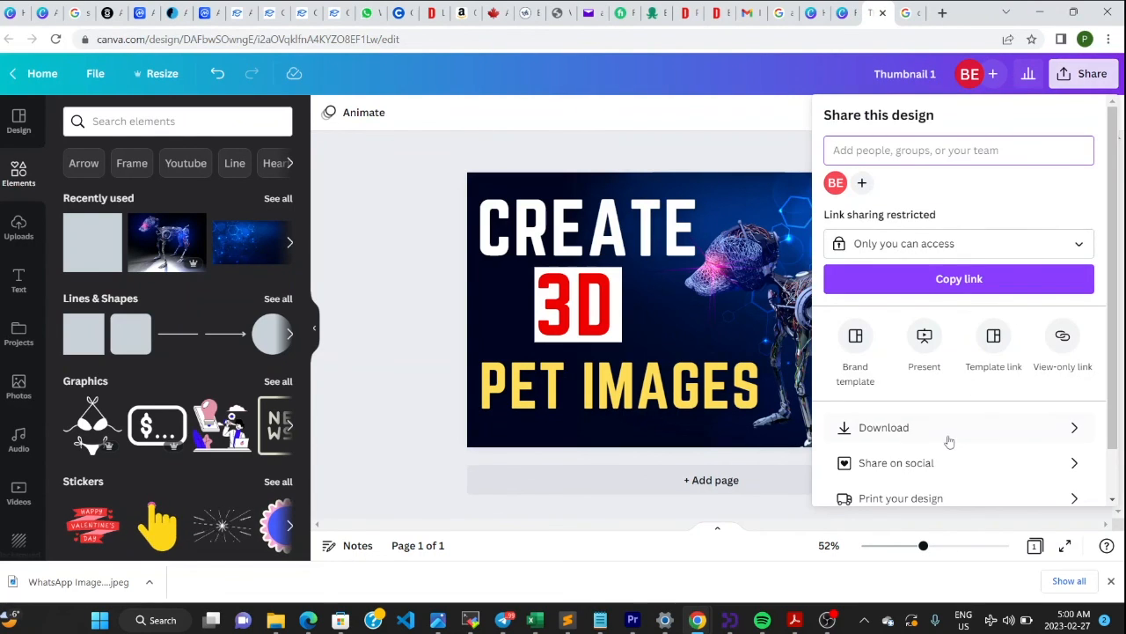